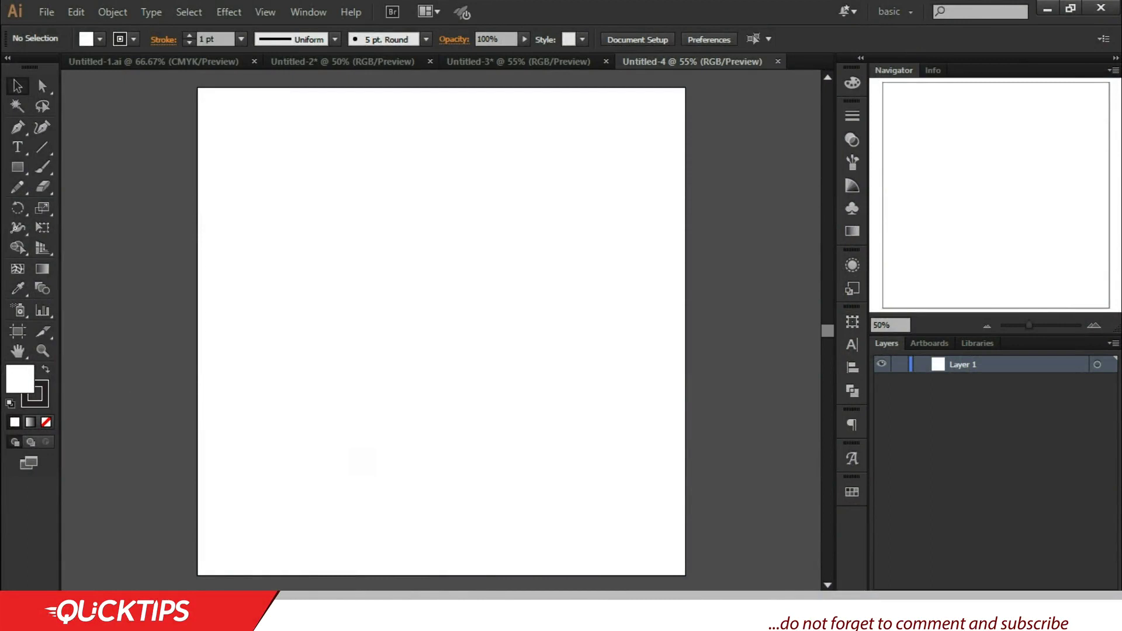
Activate the Type tool to add text to the blank Untitled-4 artboard.
key(t)
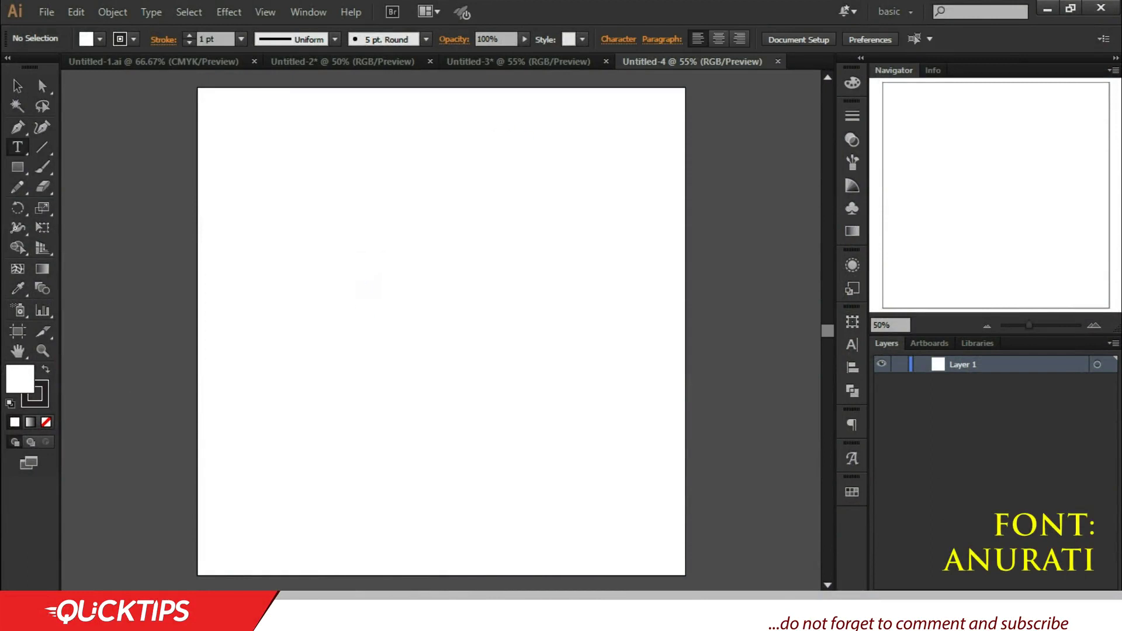
Type DESIGN on the artboard, scale it up to about 122 pt, and reselect it.
click(344, 309)
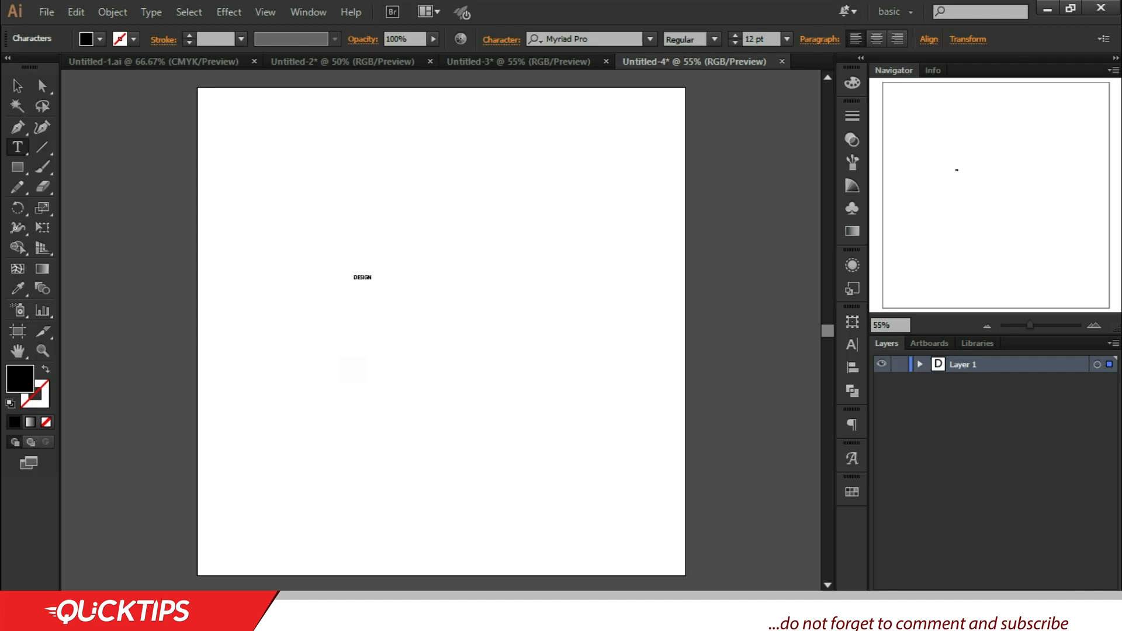
drag(372, 281, 531, 422)
ctrl+click(663, 411)
click(18, 90)
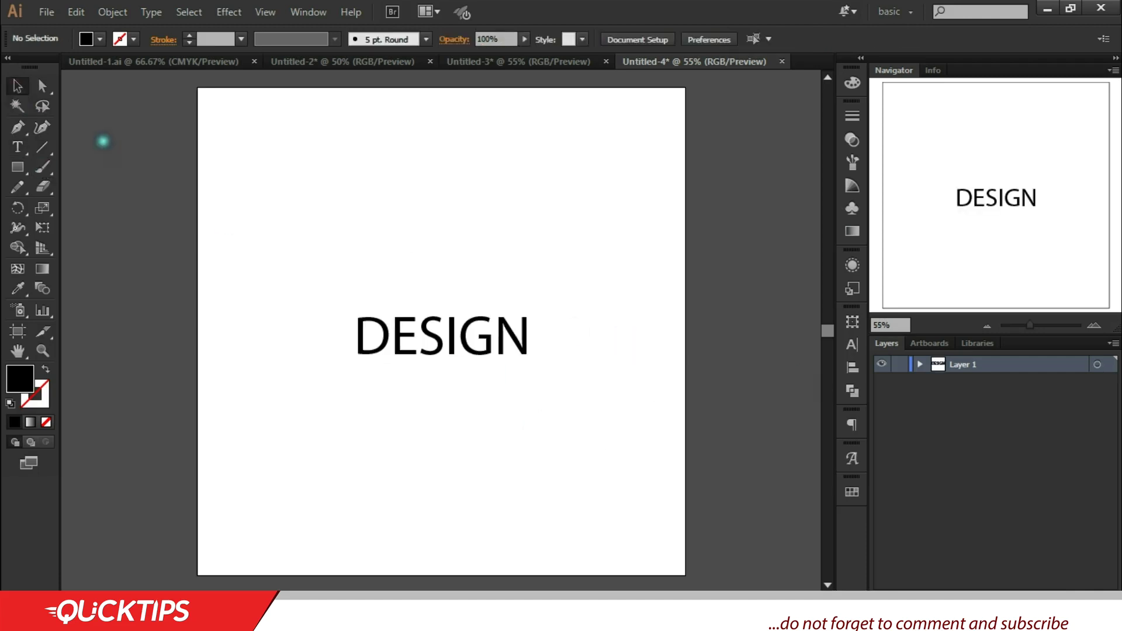
click(431, 355)
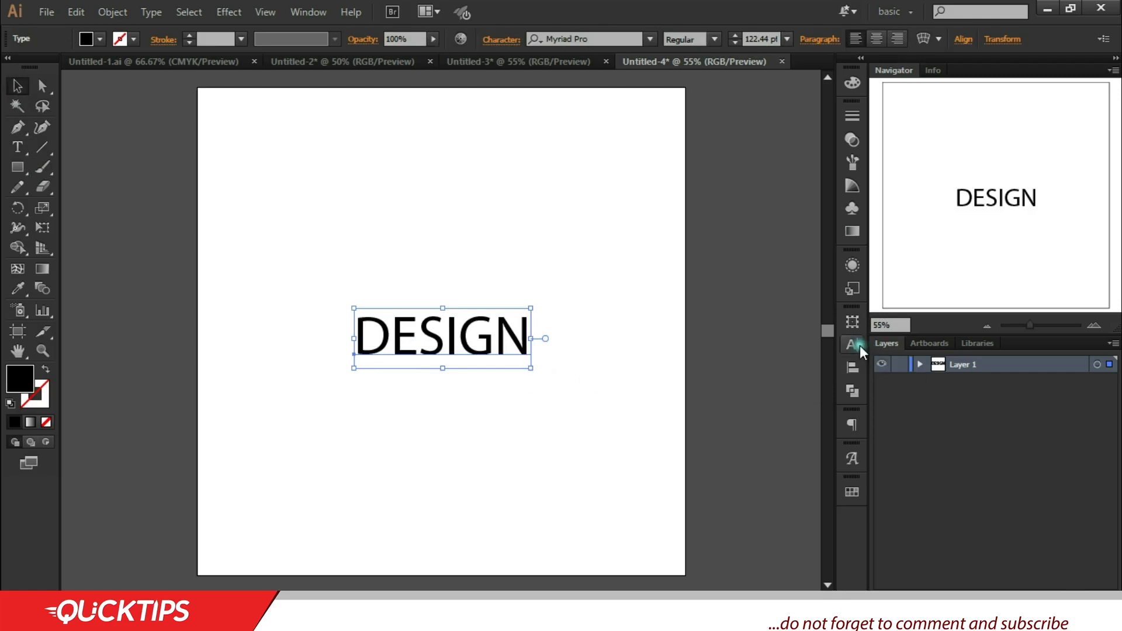
Switch DESIGN's kerning from Auto to Optical in the Character panel, then reselect the text.
click(851, 339)
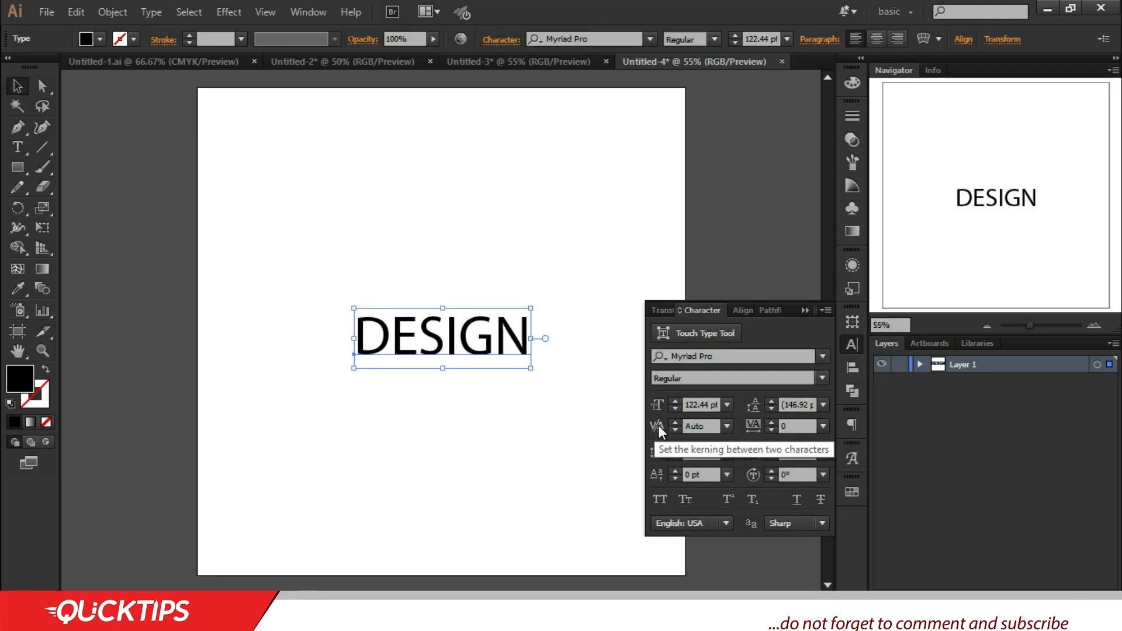
click(727, 427)
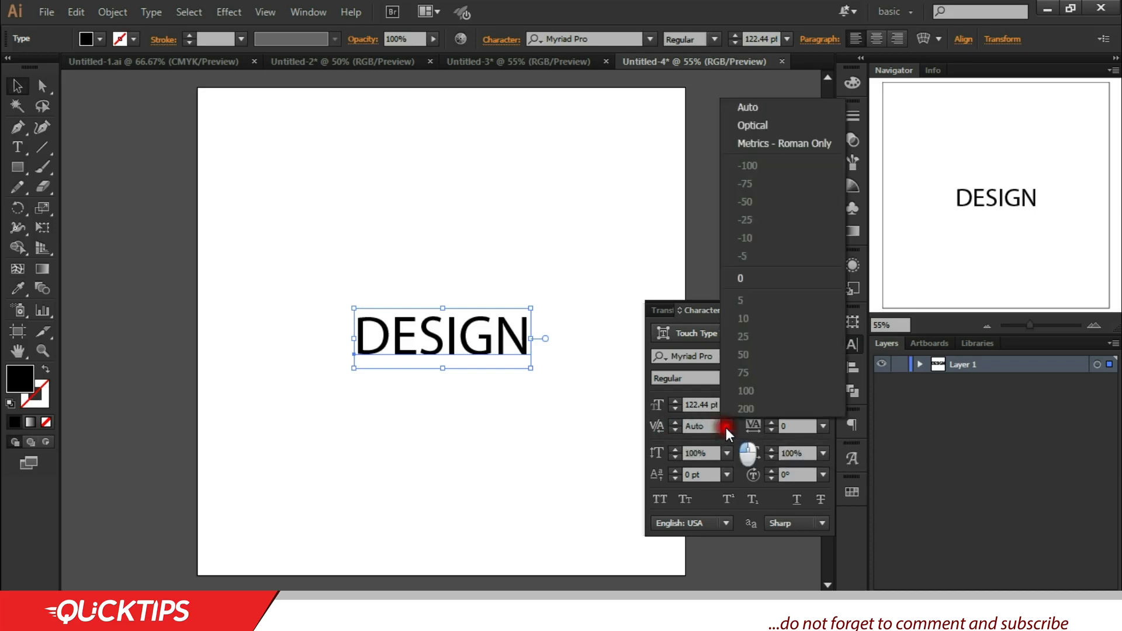
click(752, 127)
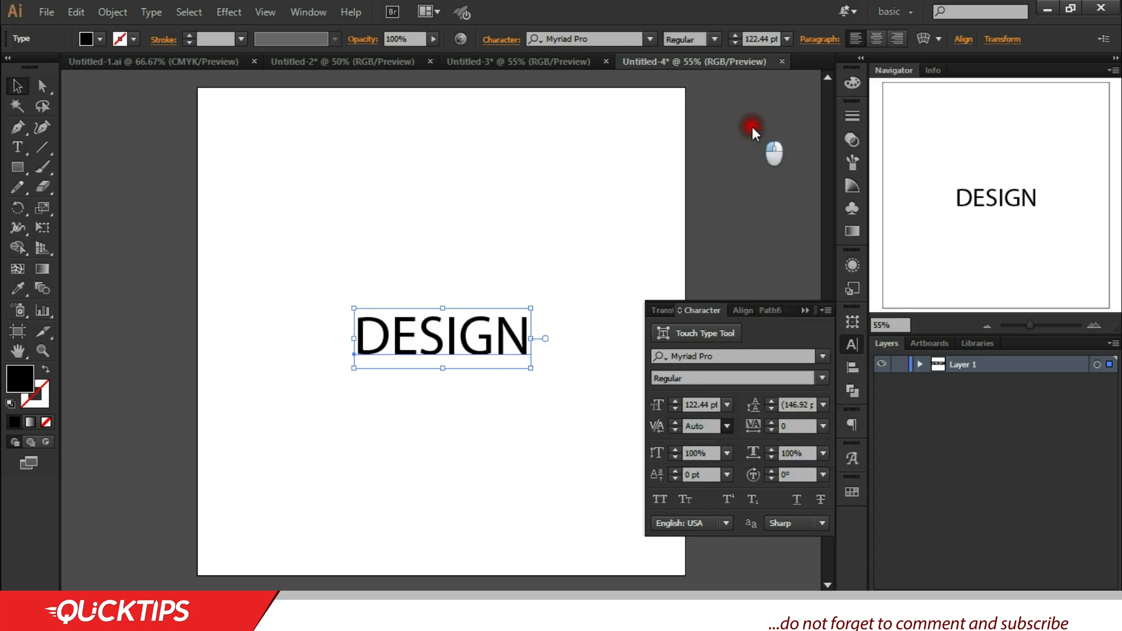
click(580, 288)
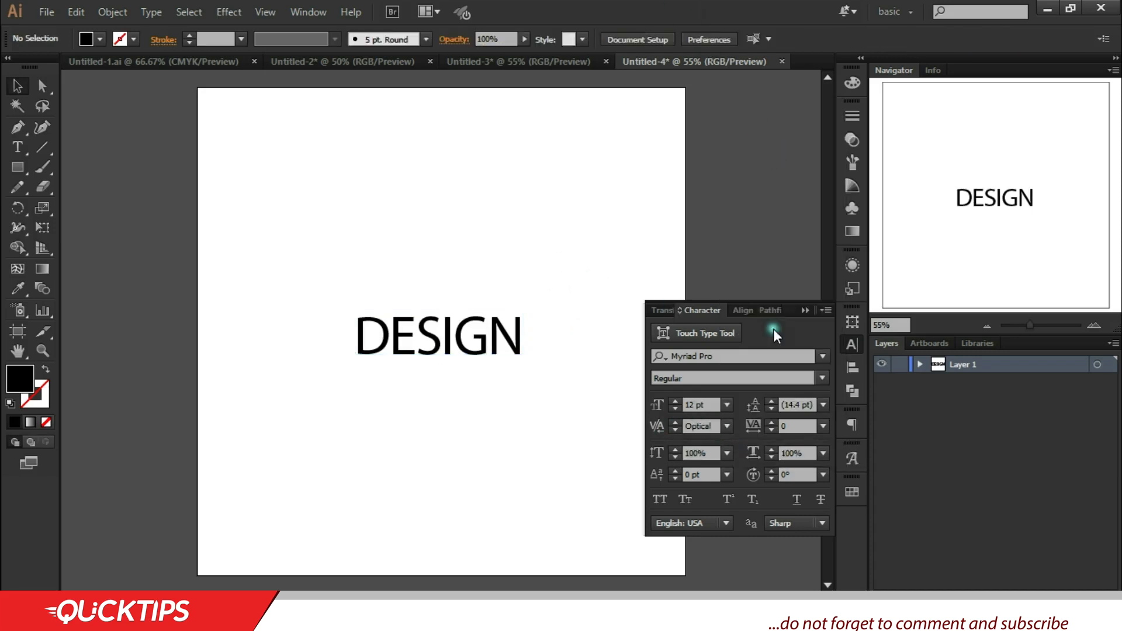
click(803, 311)
click(478, 335)
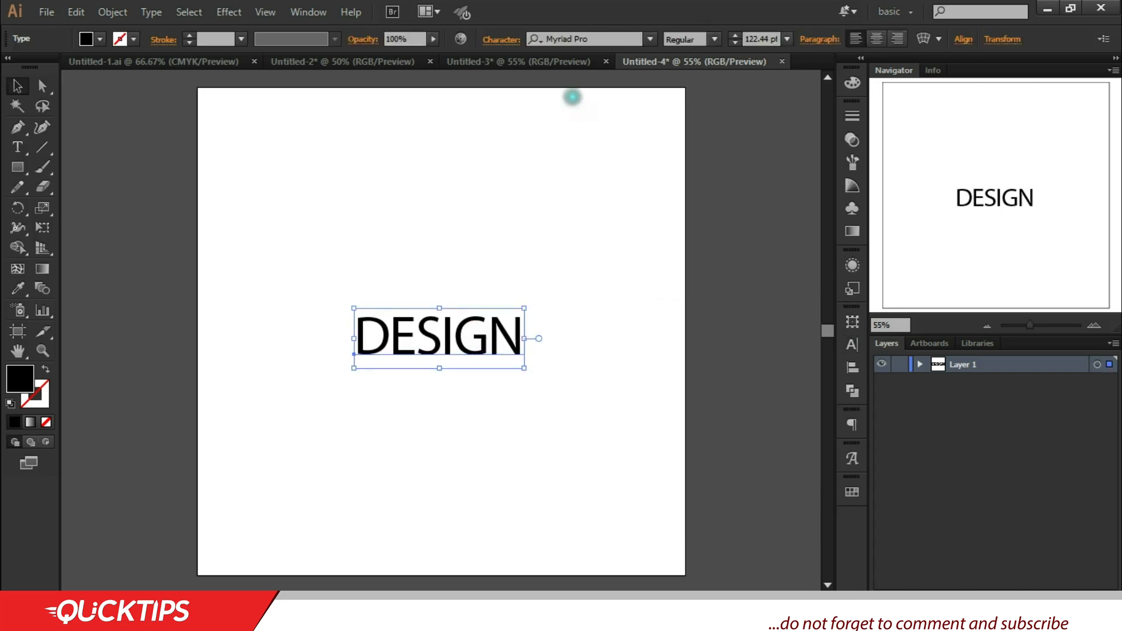
Change DESIGN's font to Anurati Regular.
drag(587, 38, 536, 39)
text(an)
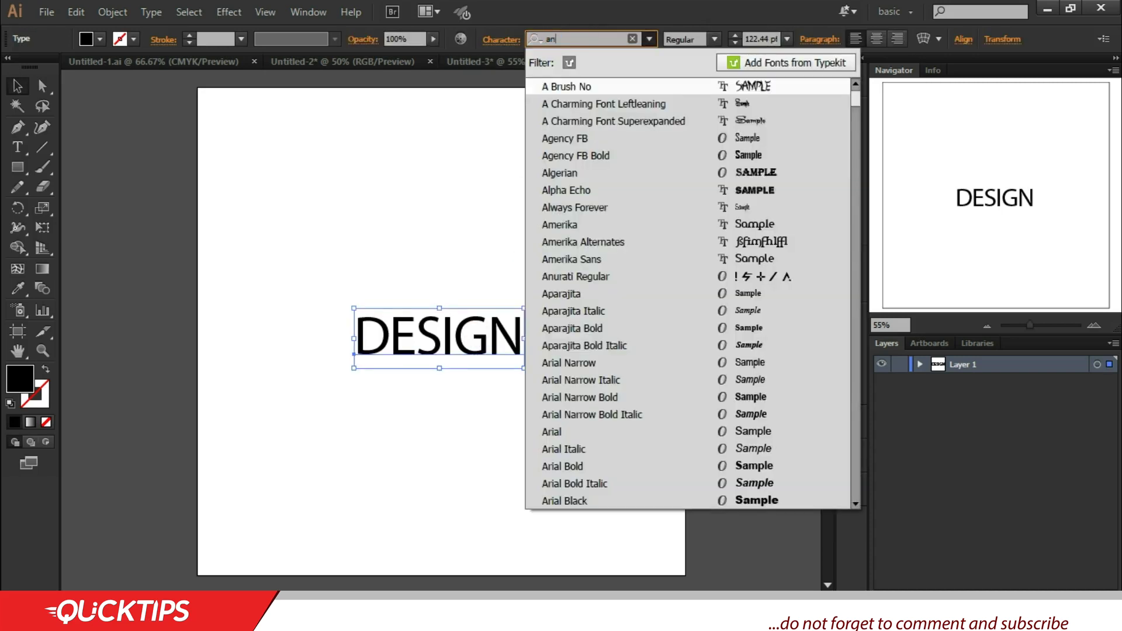
click(581, 87)
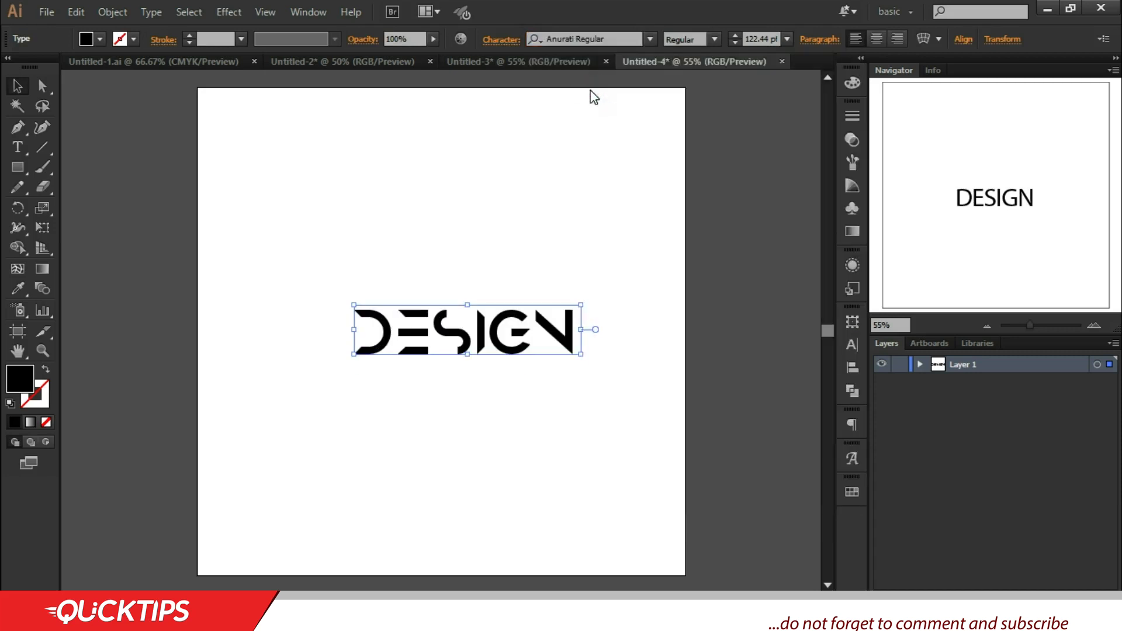
Move DESIGN toward the centre and enlarge it to about 174 pt.
drag(513, 333, 474, 329)
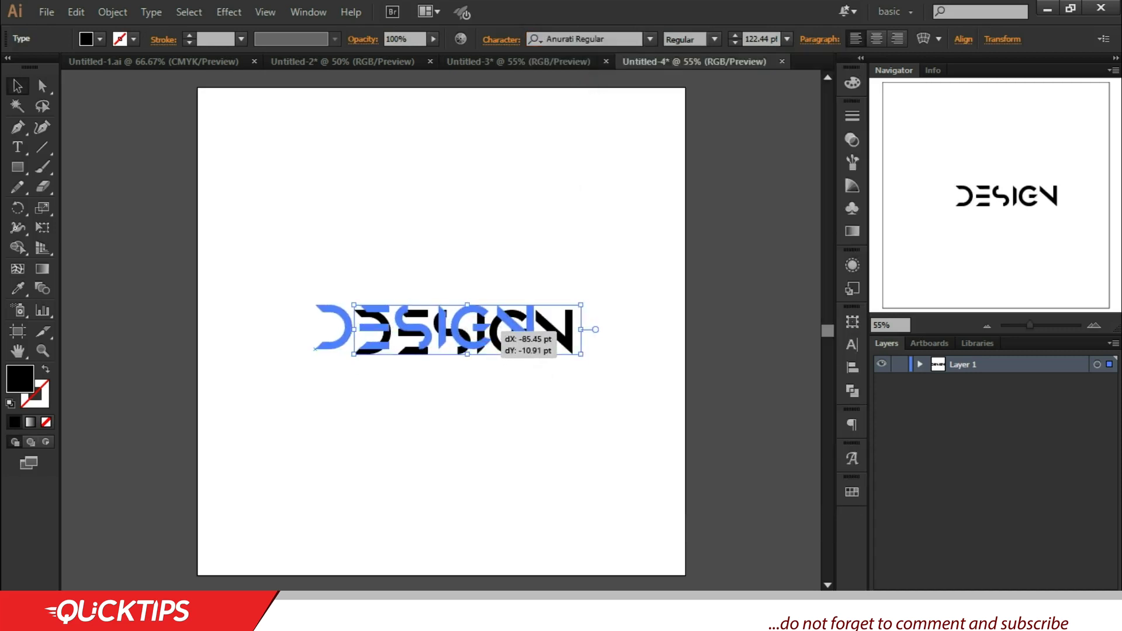
drag(544, 351, 588, 419)
click(664, 403)
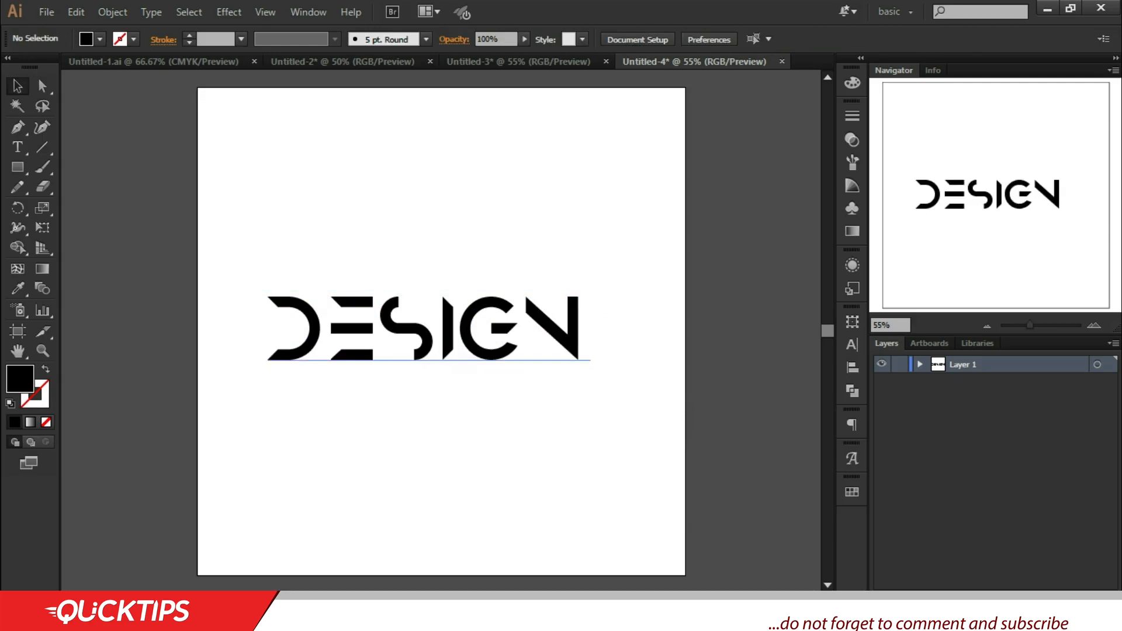
Expand the DESIGN text into outlined shapes with Object > Expand.
click(400, 312)
click(111, 12)
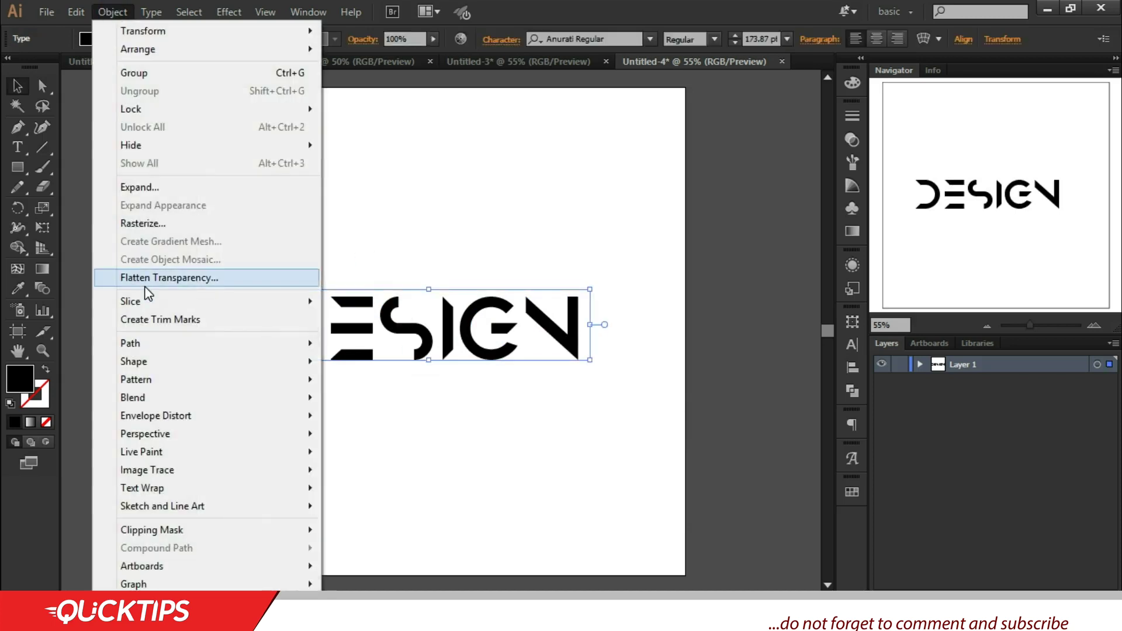
click(125, 12)
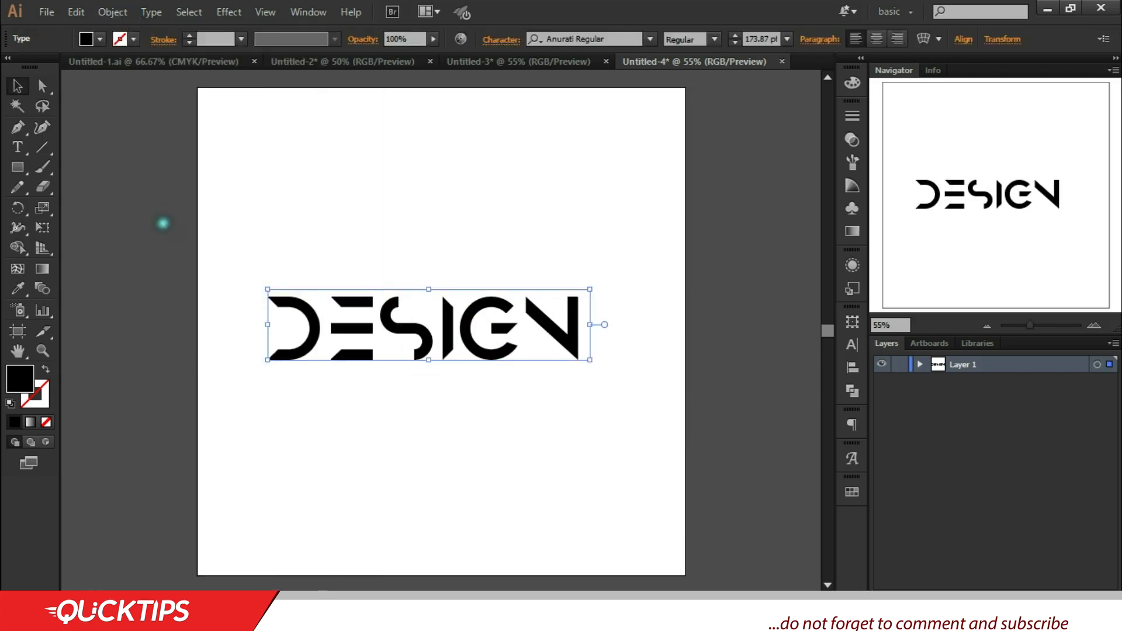
click(127, 11)
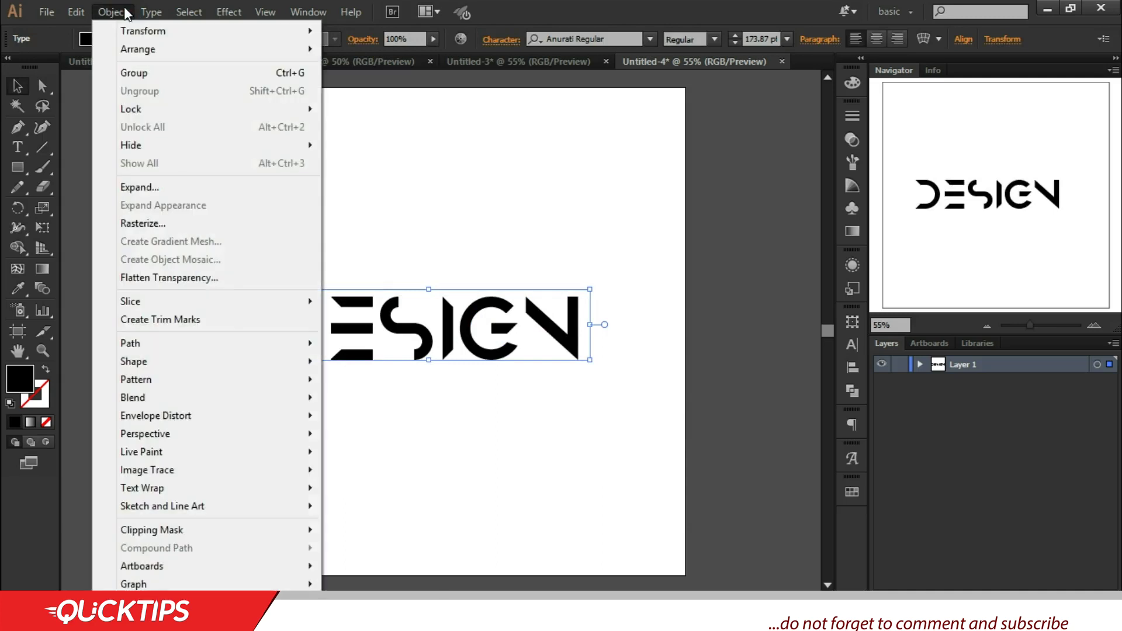
click(166, 189)
click(680, 401)
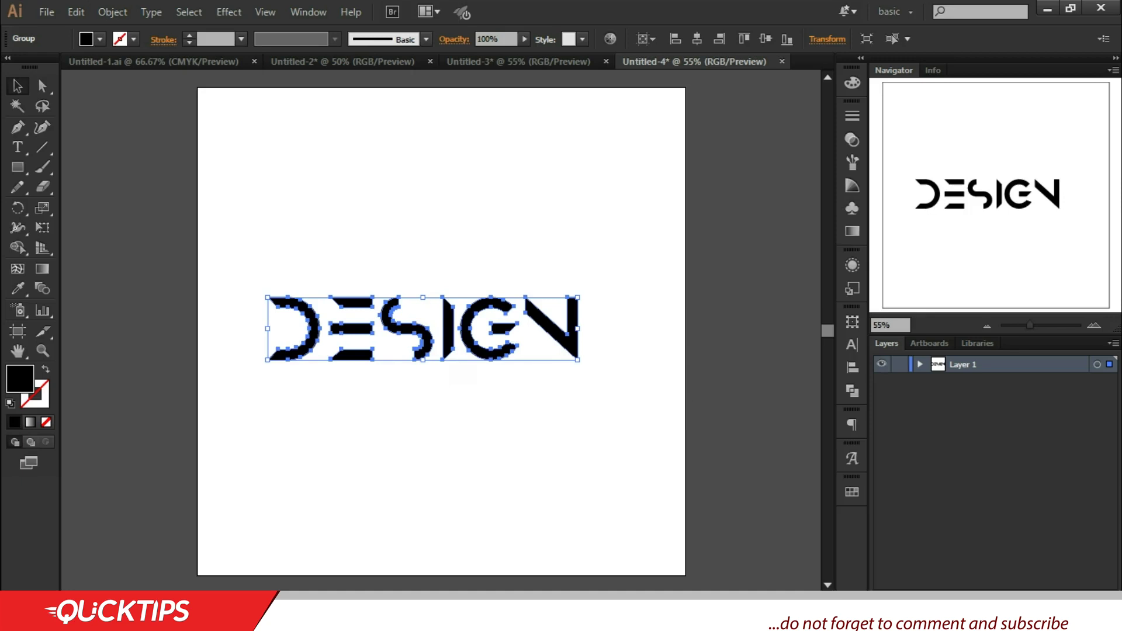
click(454, 396)
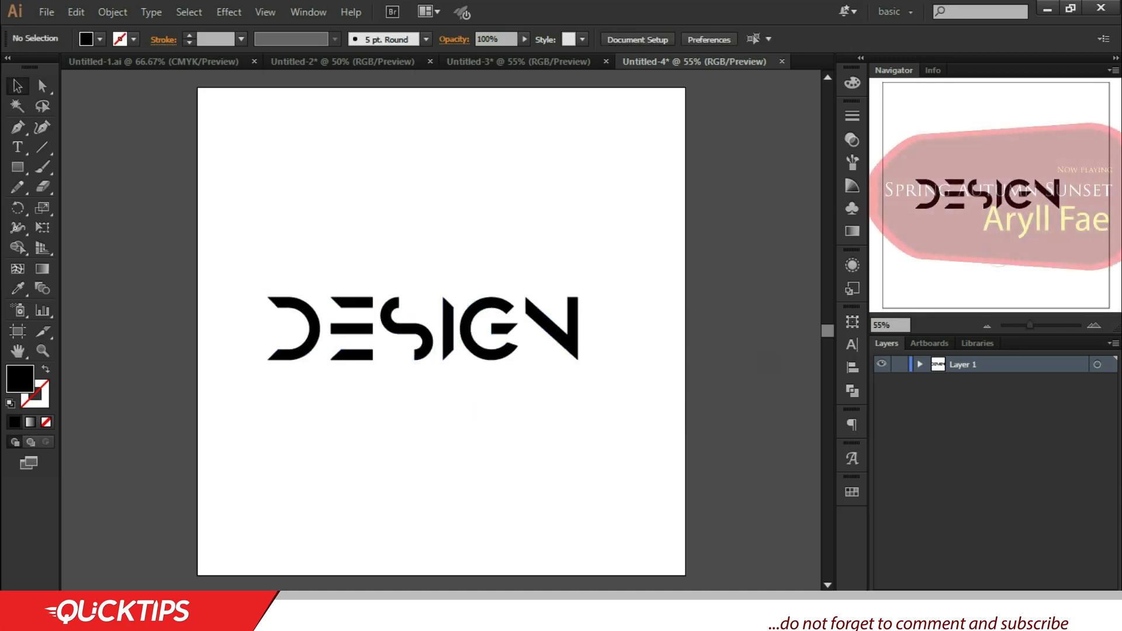
Ungroup the outlined word into six separate letter compound paths.
click(919, 364)
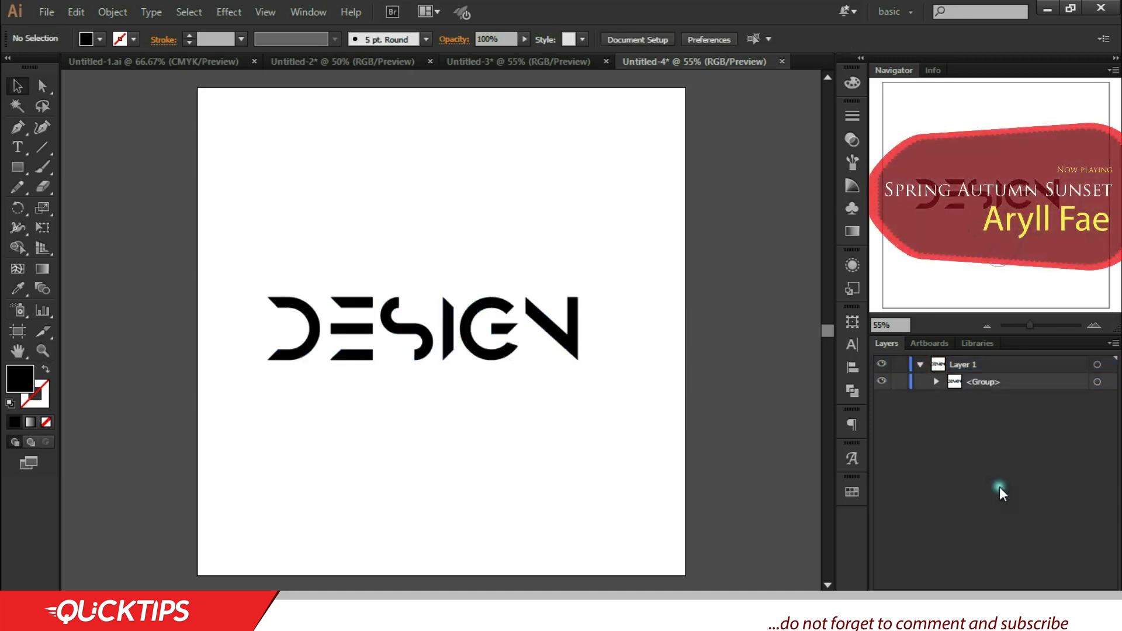
click(937, 381)
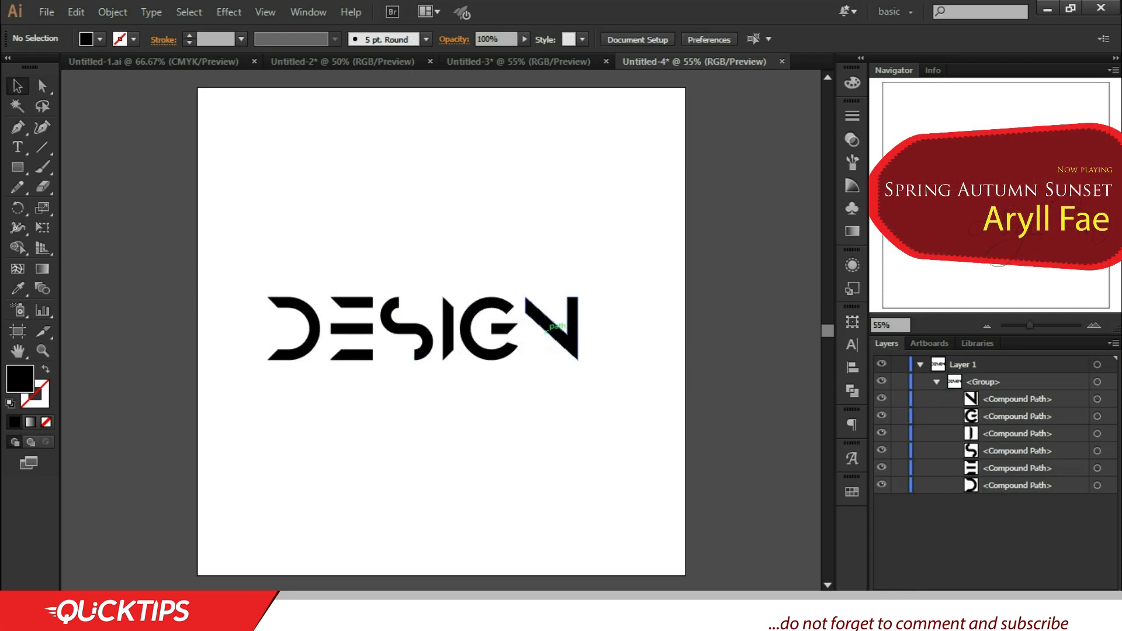
click(554, 321)
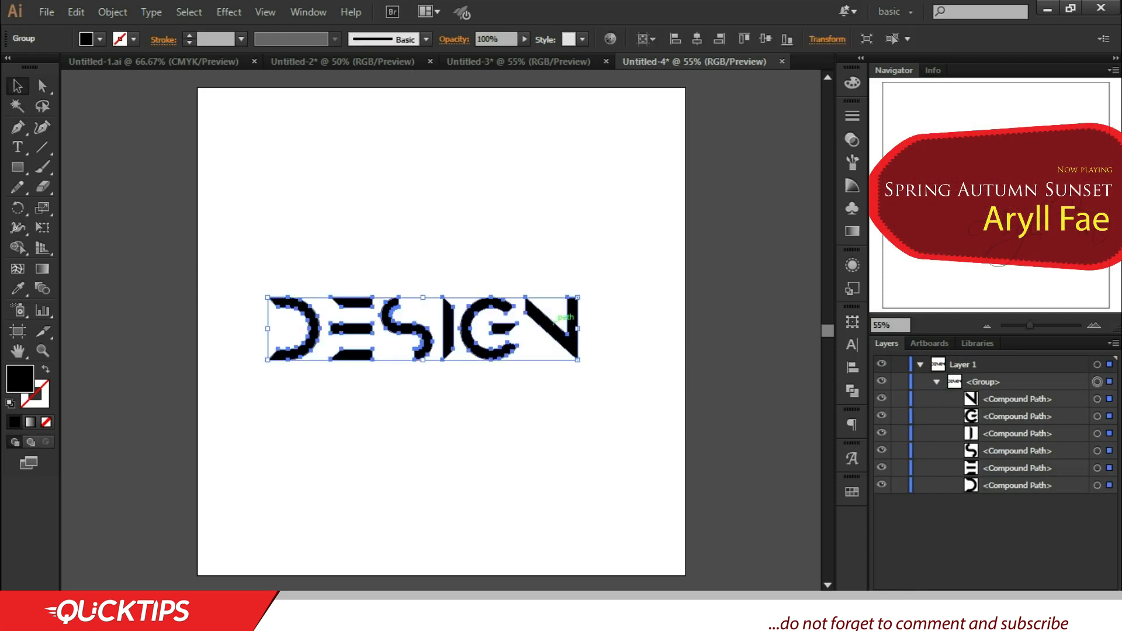
key(a)
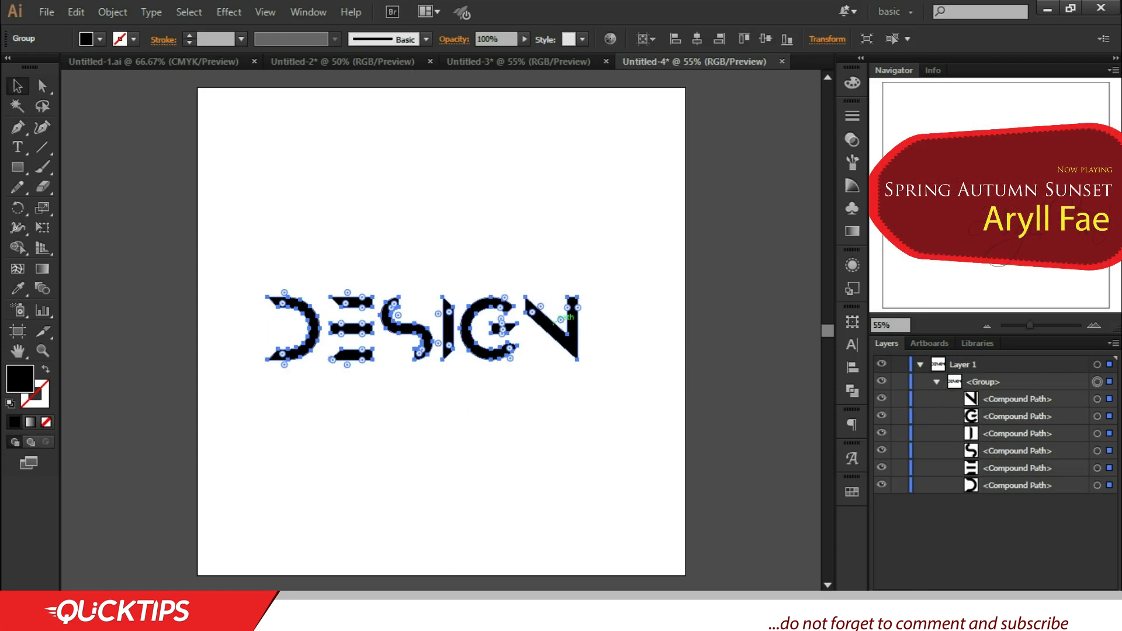
key(ctrl+shift+g)
Shift all six letters about 22.5 pt right and 5.4 pt down.
click(503, 450)
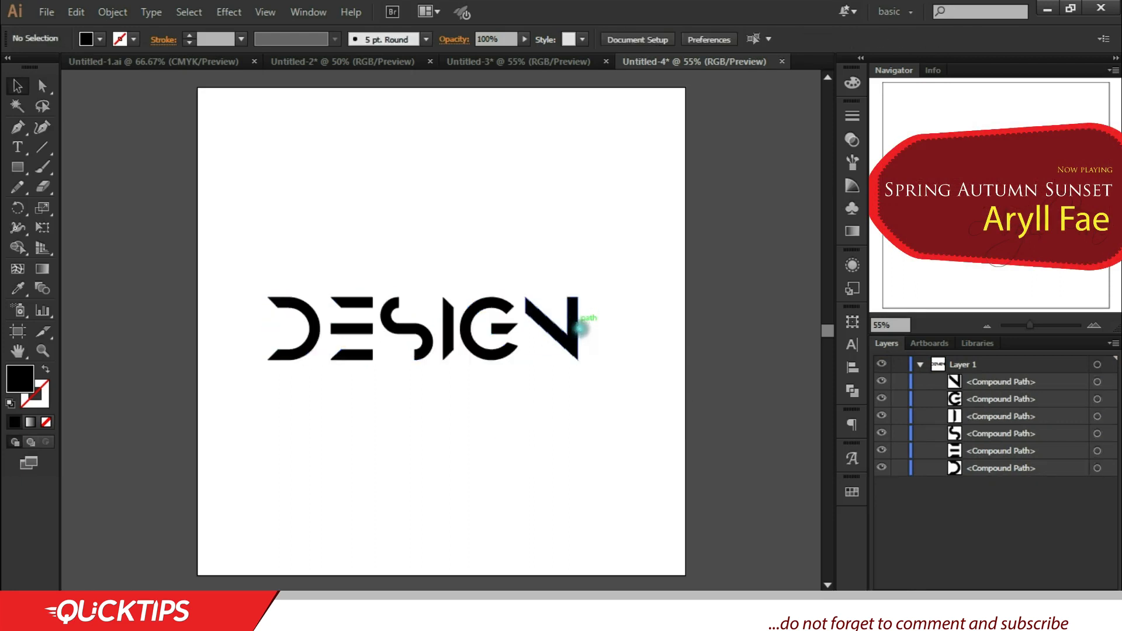
drag(596, 393, 202, 254)
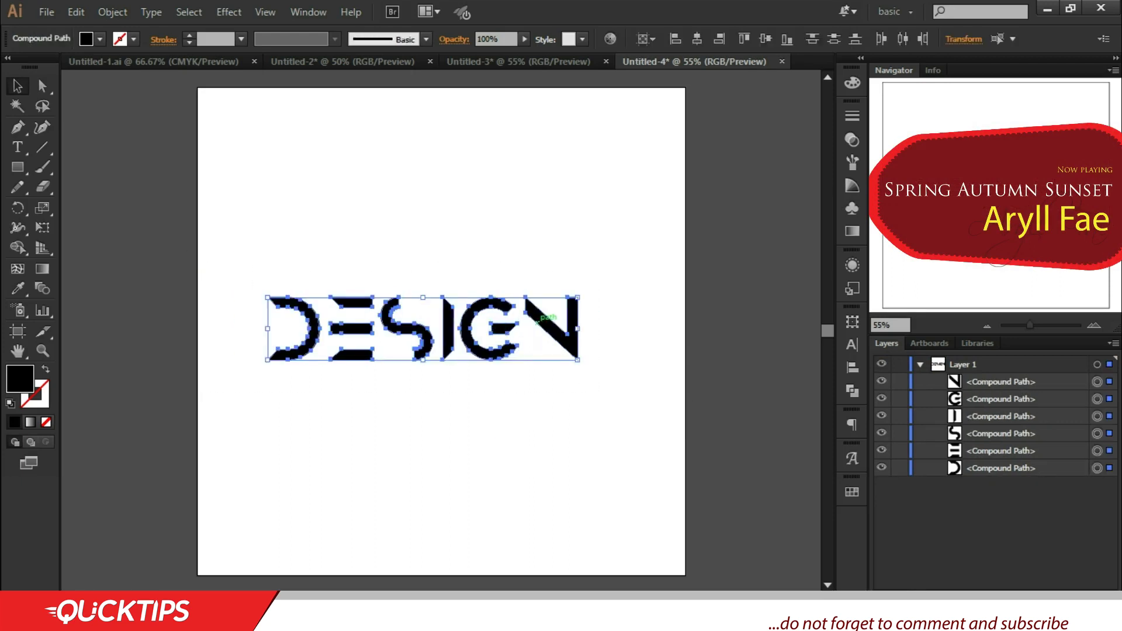
drag(538, 321, 549, 325)
click(663, 339)
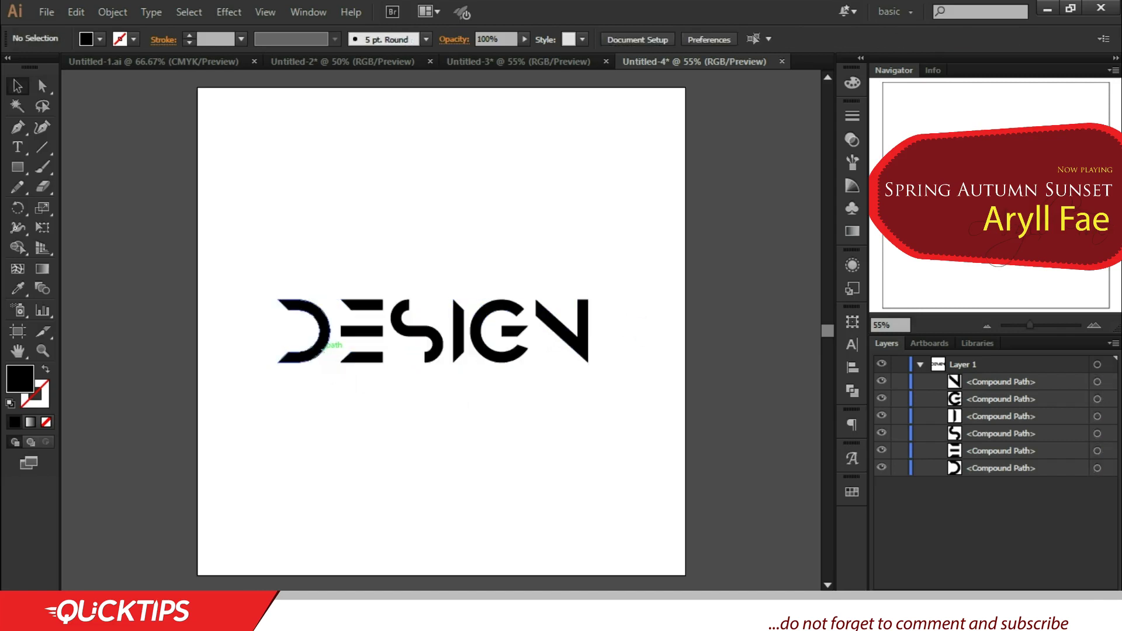
Zoom to 150% and centre the letter D in view.
key(ctrl+equal)
key(ctrl+equal)
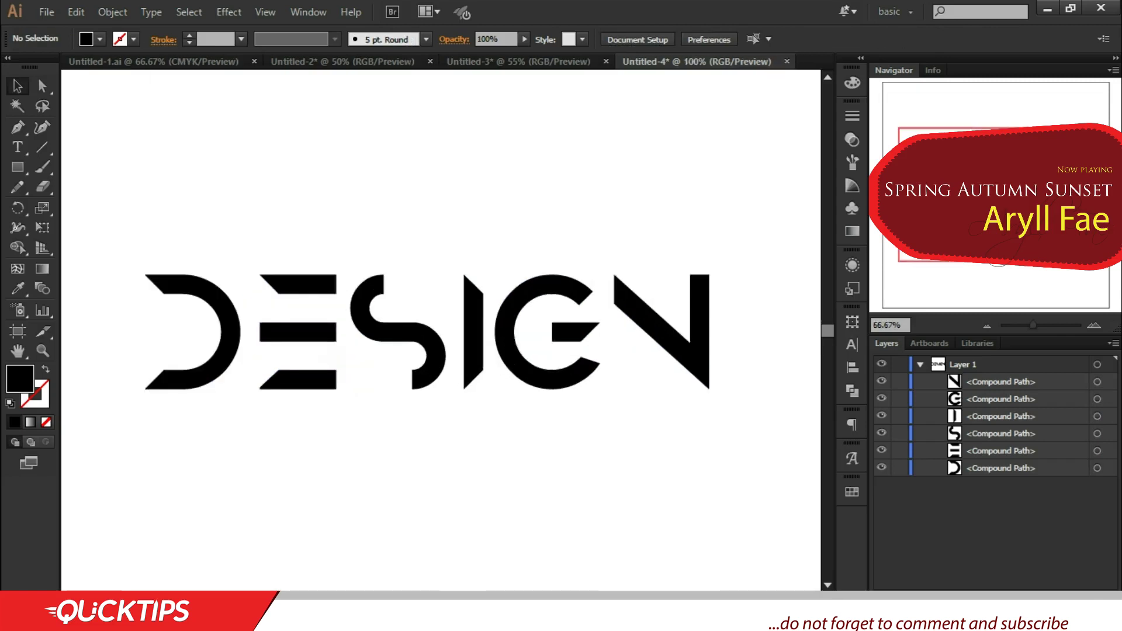
key(ctrl+equal)
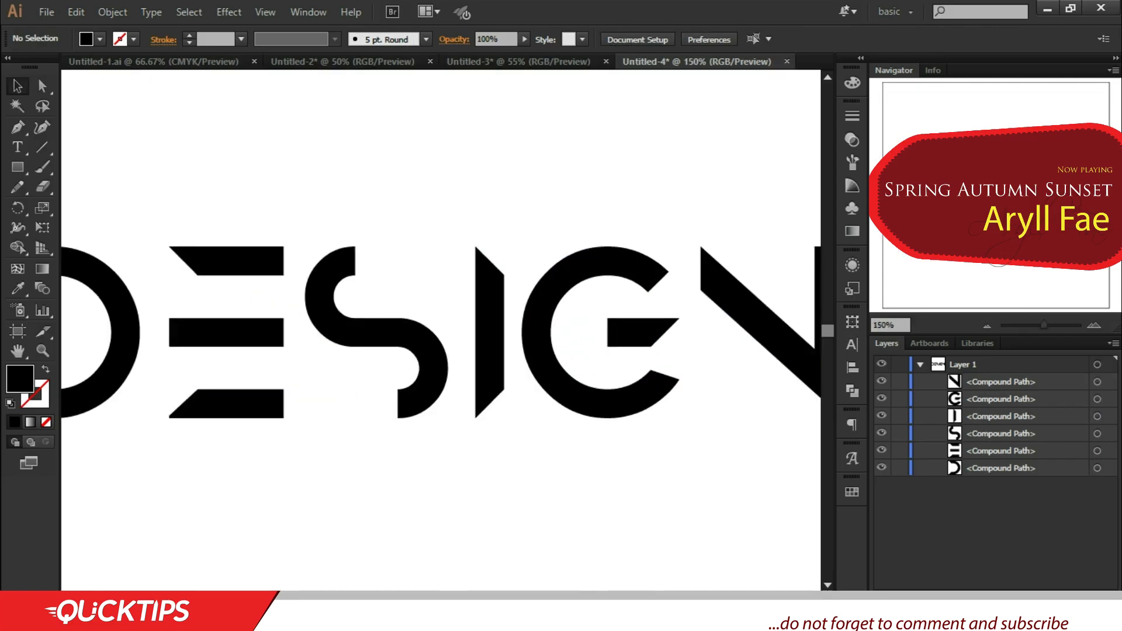
drag(638, 595, 629, 595)
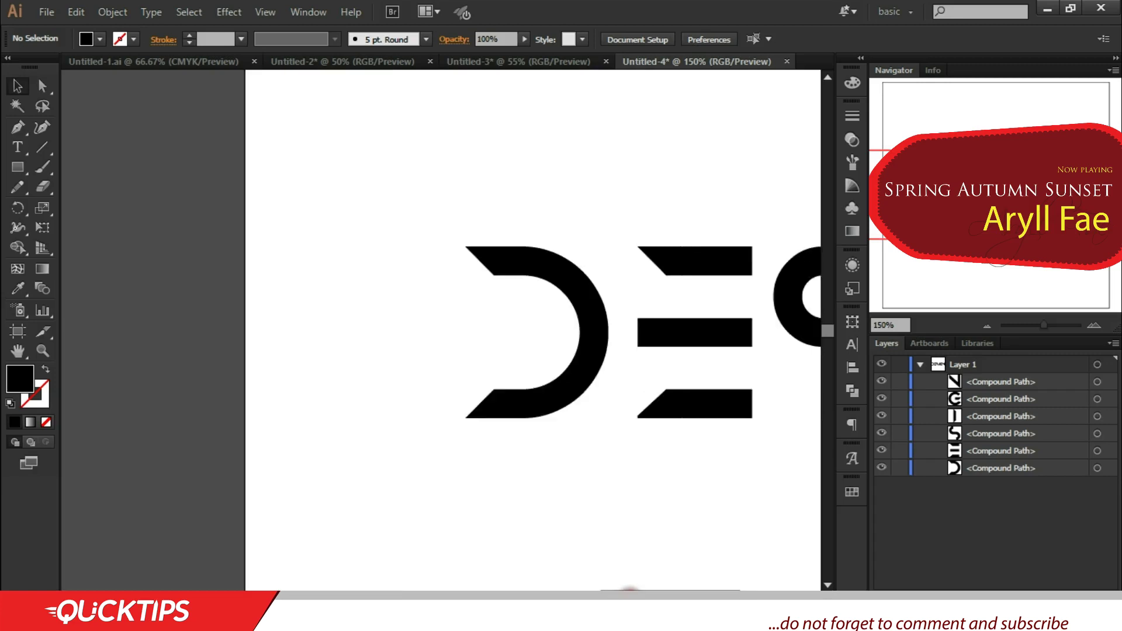
Paste a copy of the letter D in front of the original and select it.
click(591, 336)
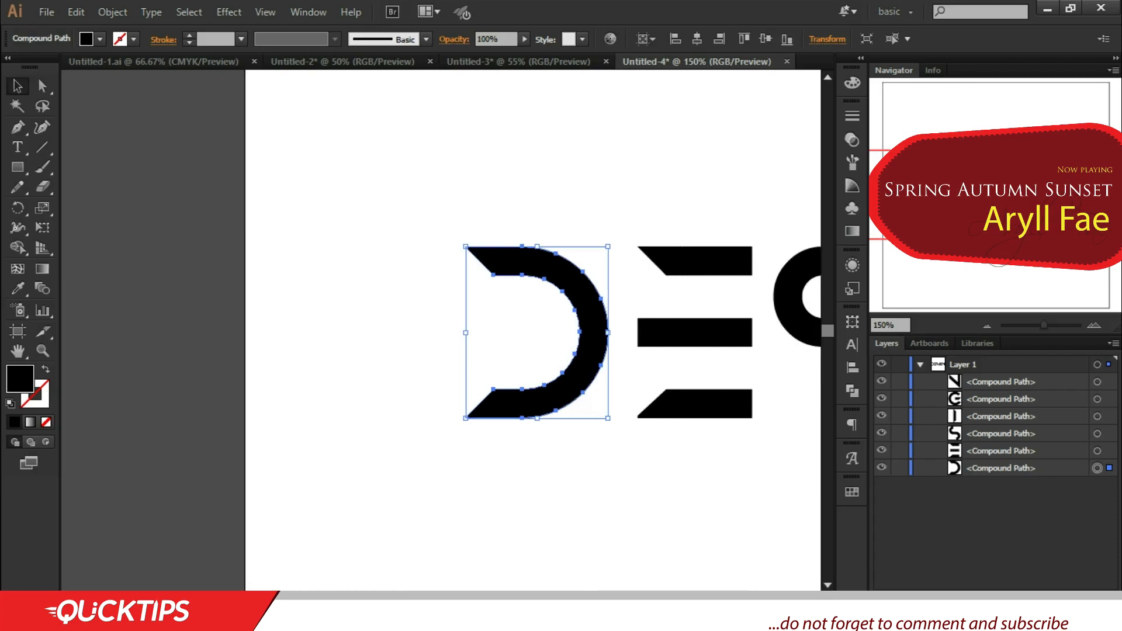
key(a)
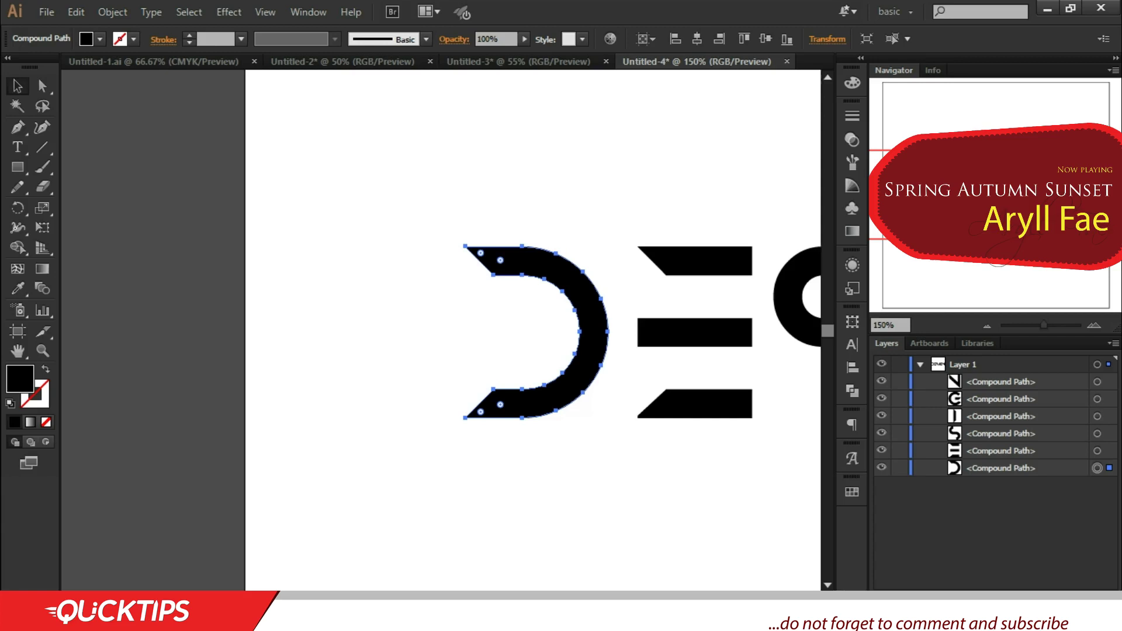
key(ctrl+c)
key(ctrl+f)
key(v)
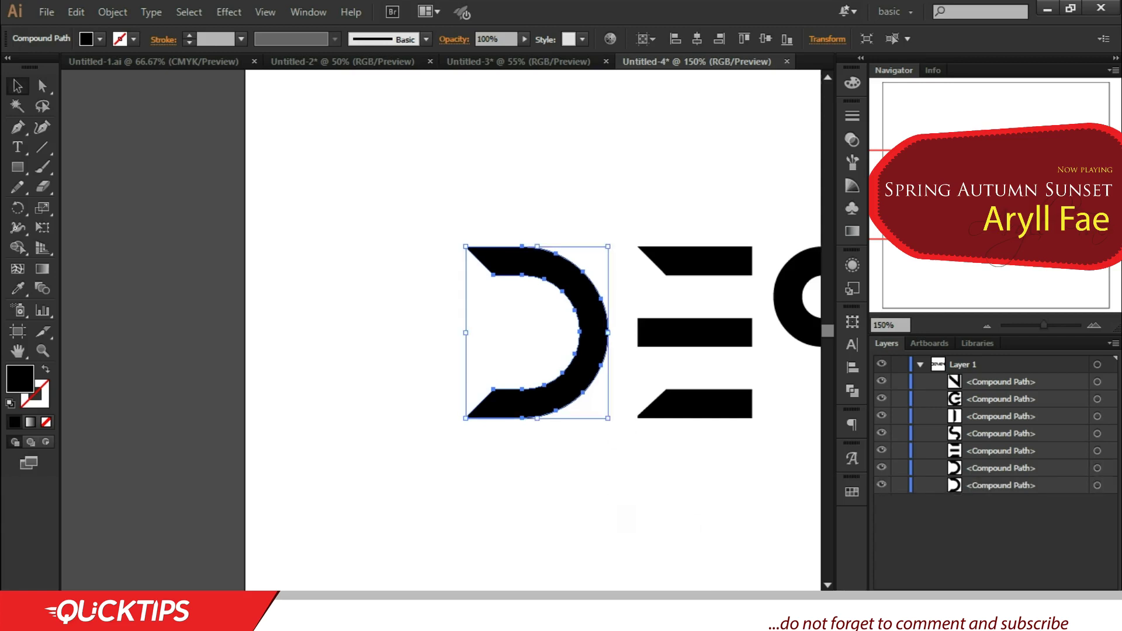
click(929, 532)
click(590, 365)
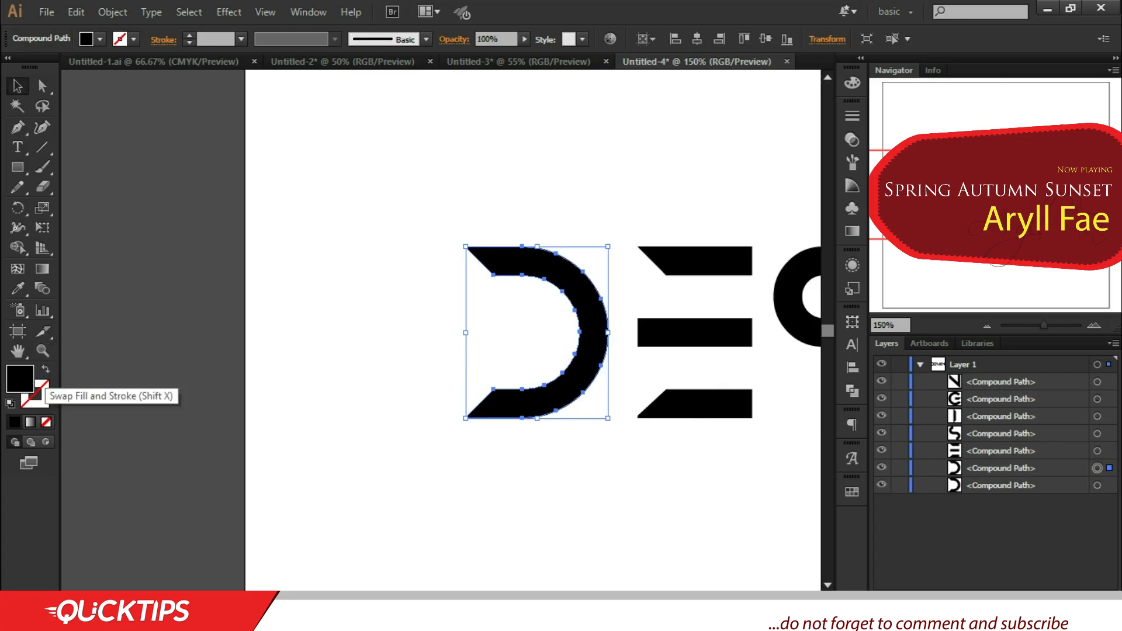
Give the D copy no fill and a white 1 pt stroke.
click(45, 368)
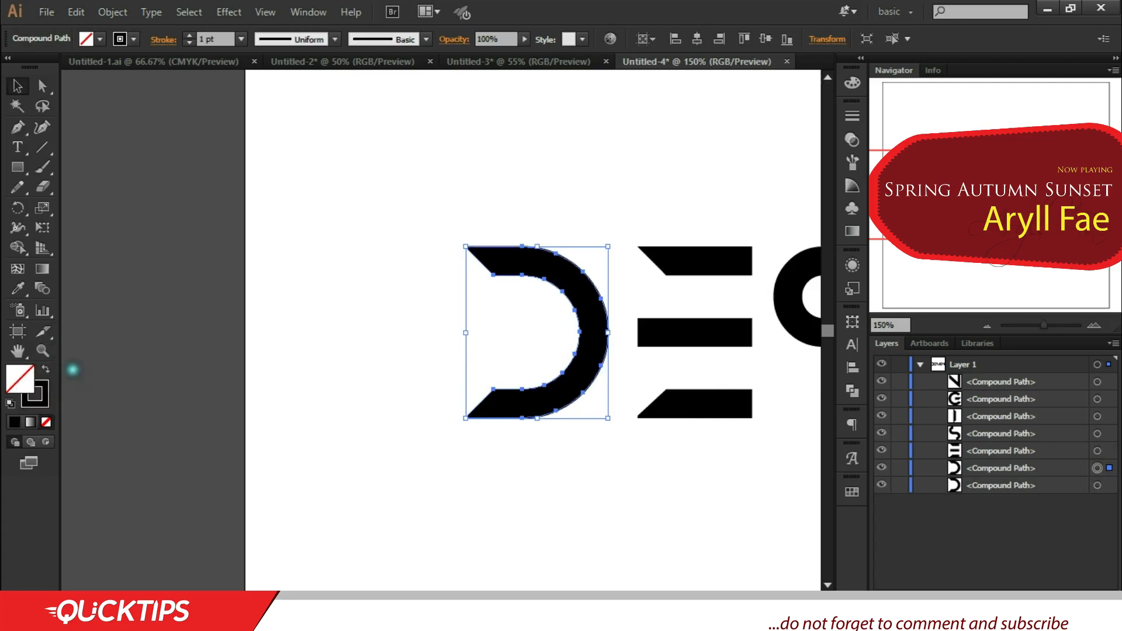
click(18, 288)
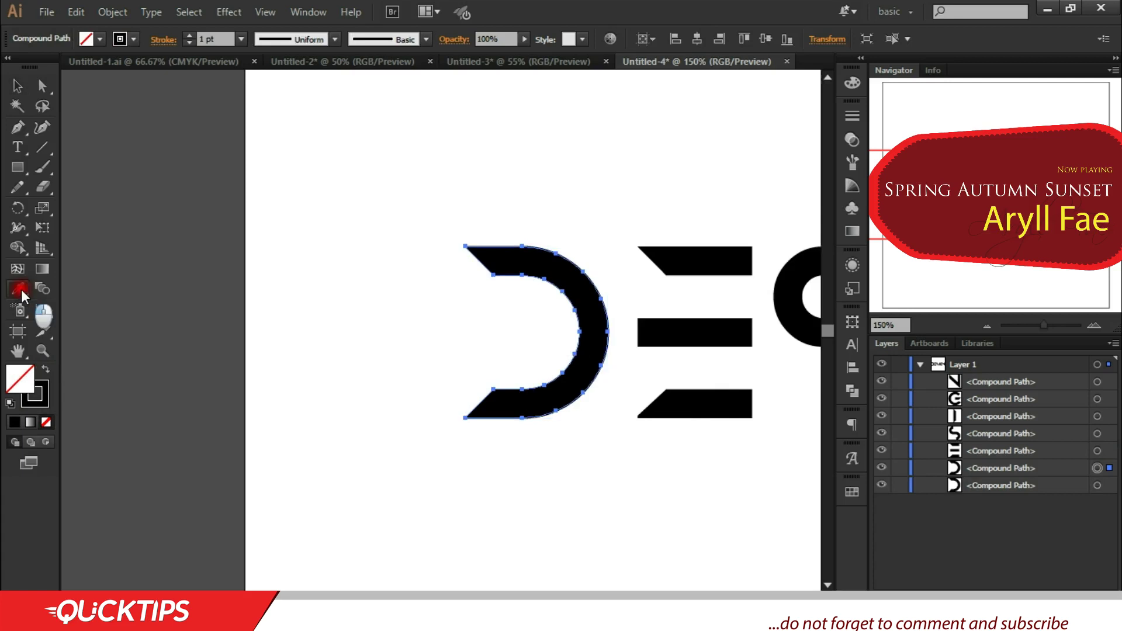
click(350, 301)
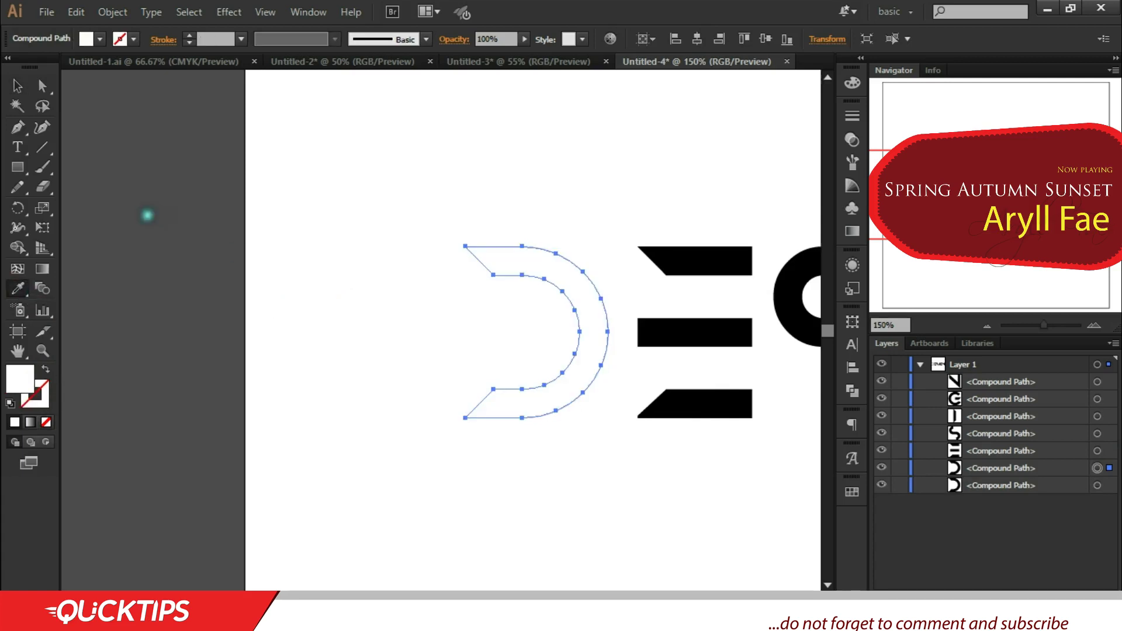
click(50, 369)
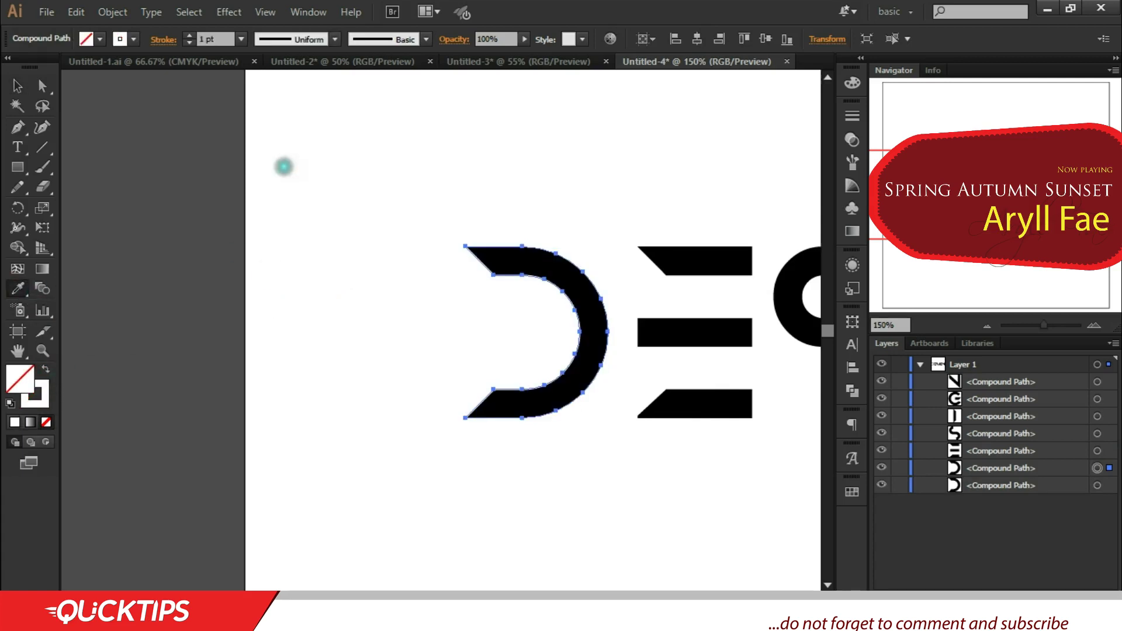
Align the D copy's stroke to the inside and set its weight to 11 pt.
click(164, 40)
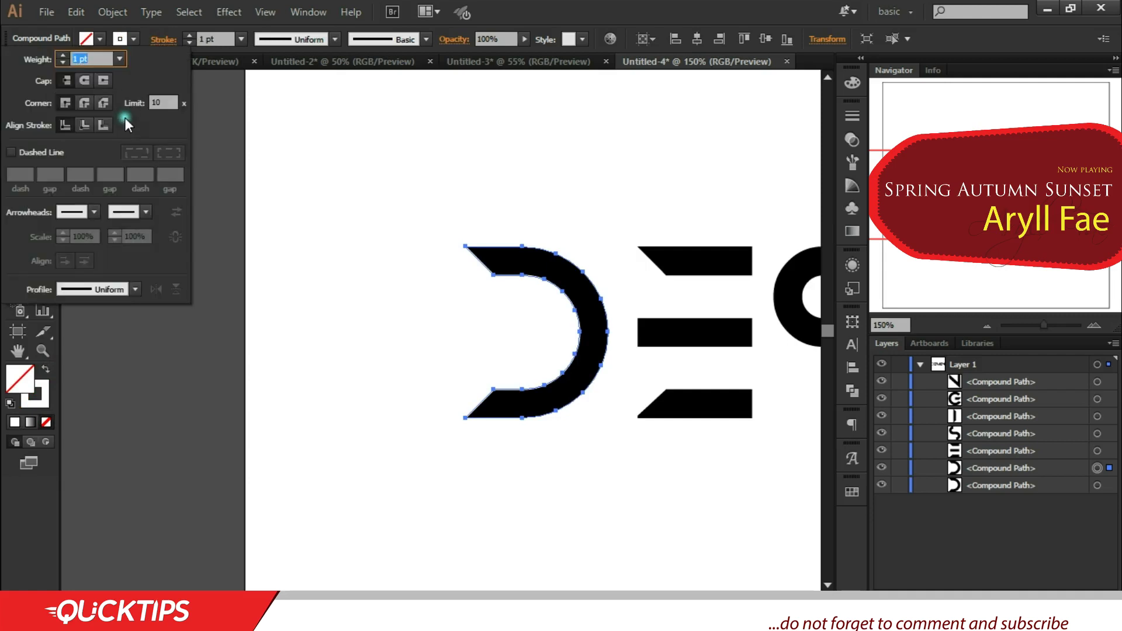
click(85, 128)
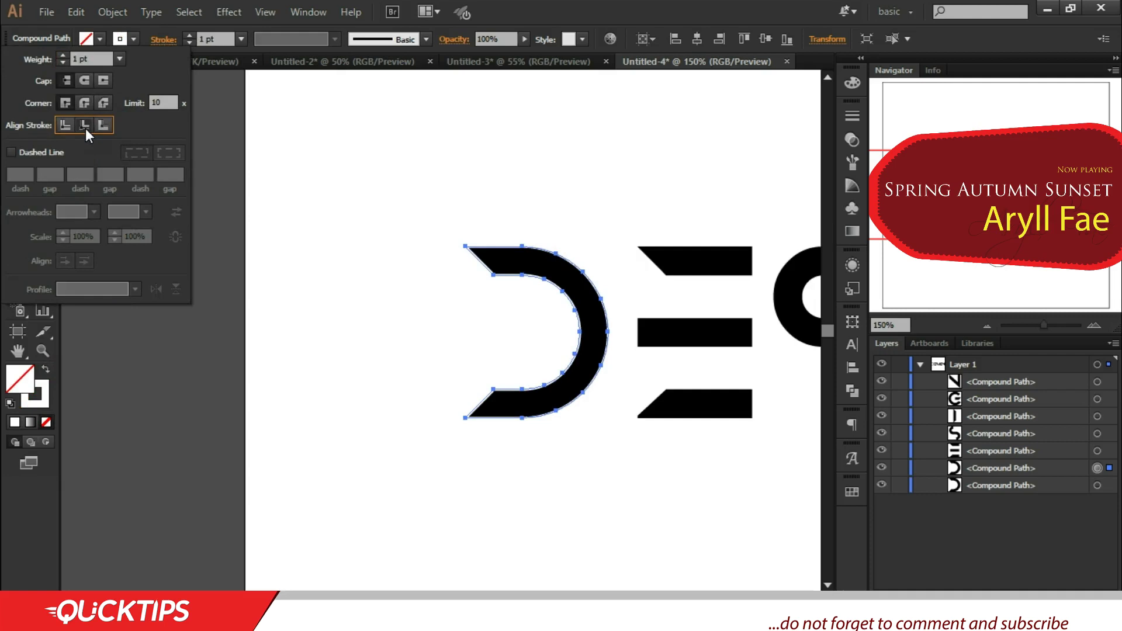
click(65, 52)
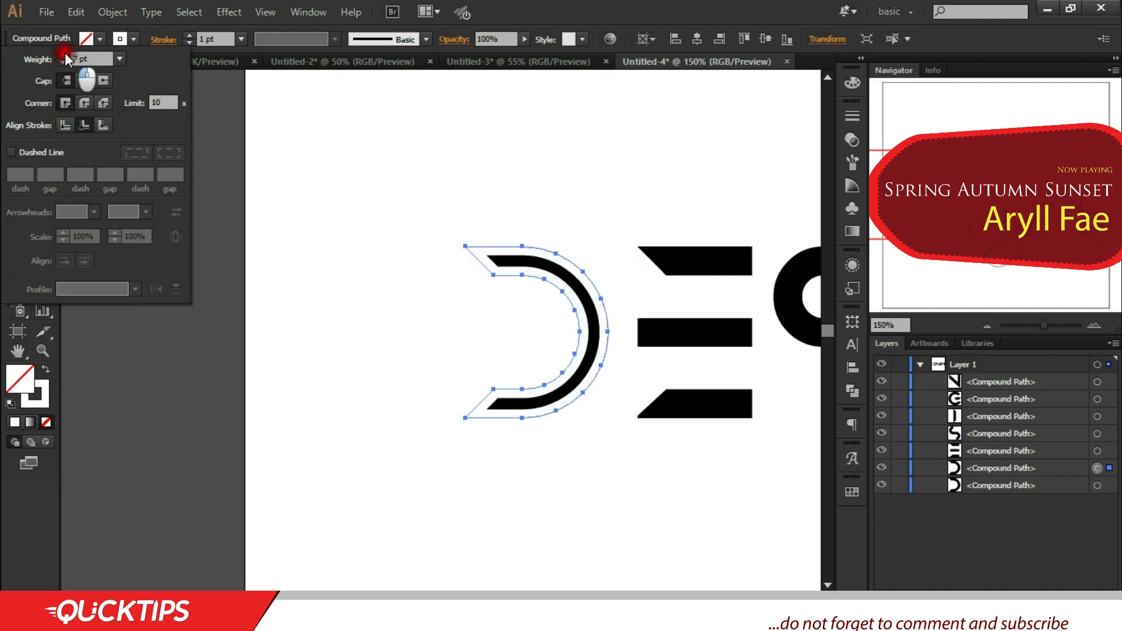
click(65, 52)
click(65, 53)
click(65, 53)
click(65, 53)
click(65, 53)
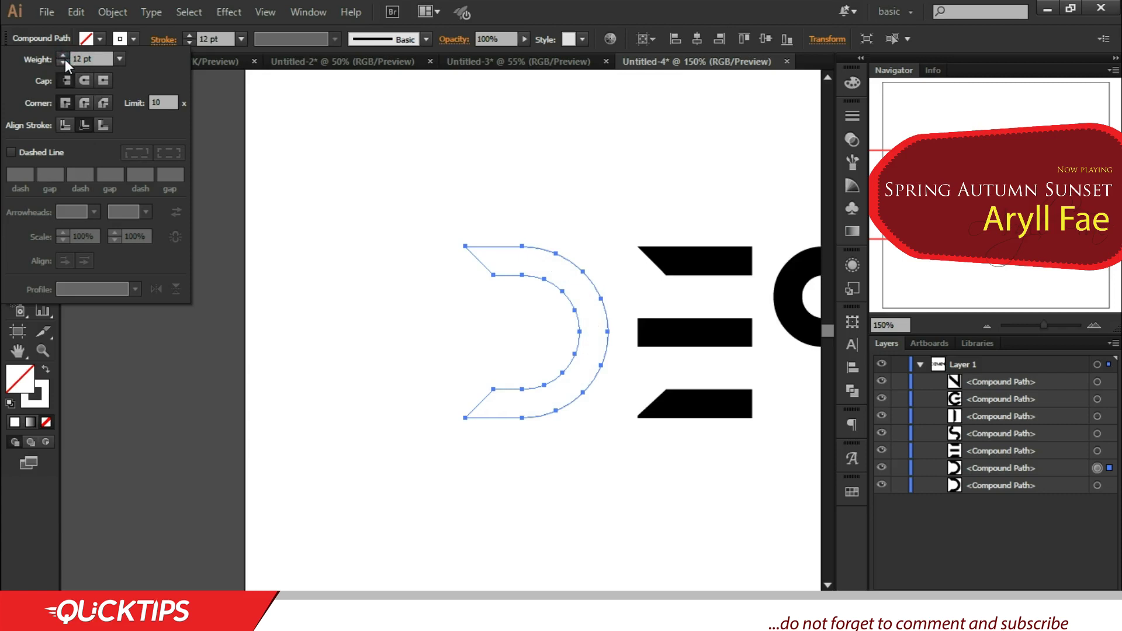
click(65, 61)
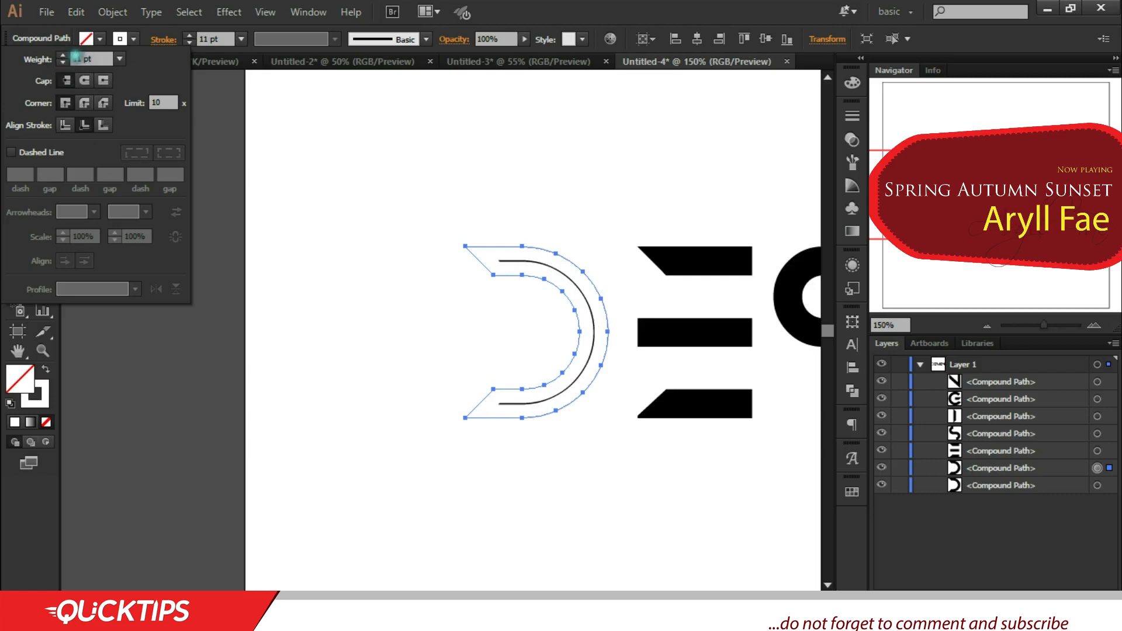
drag(75, 57, 125, 64)
Expand the D copy's appearance, then expand it into filled shapes.
click(586, 8)
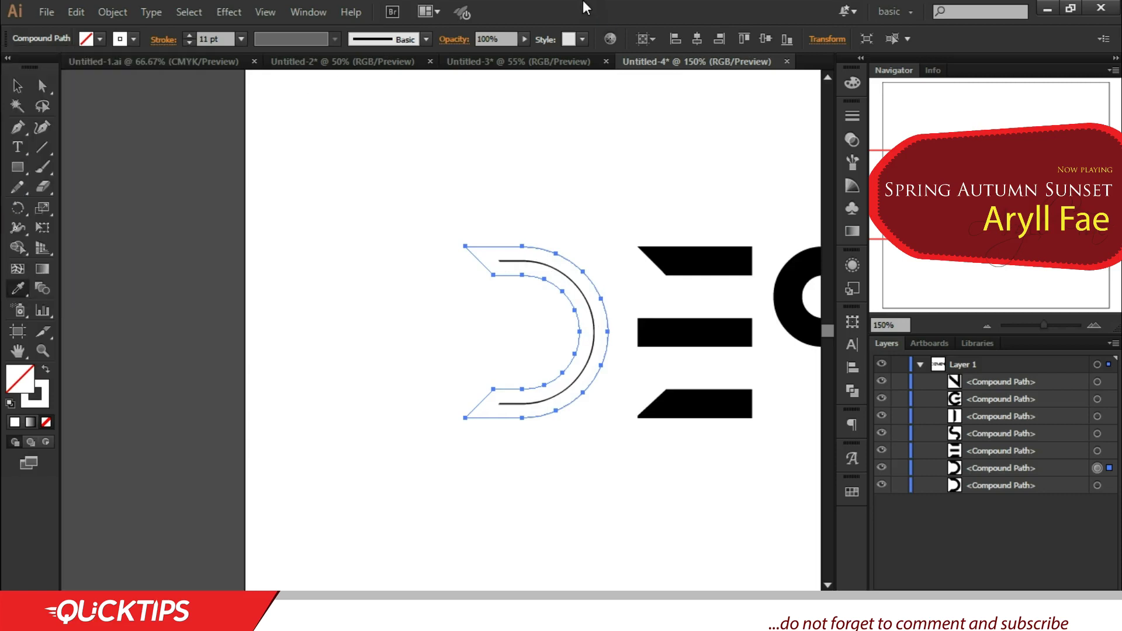
click(17, 86)
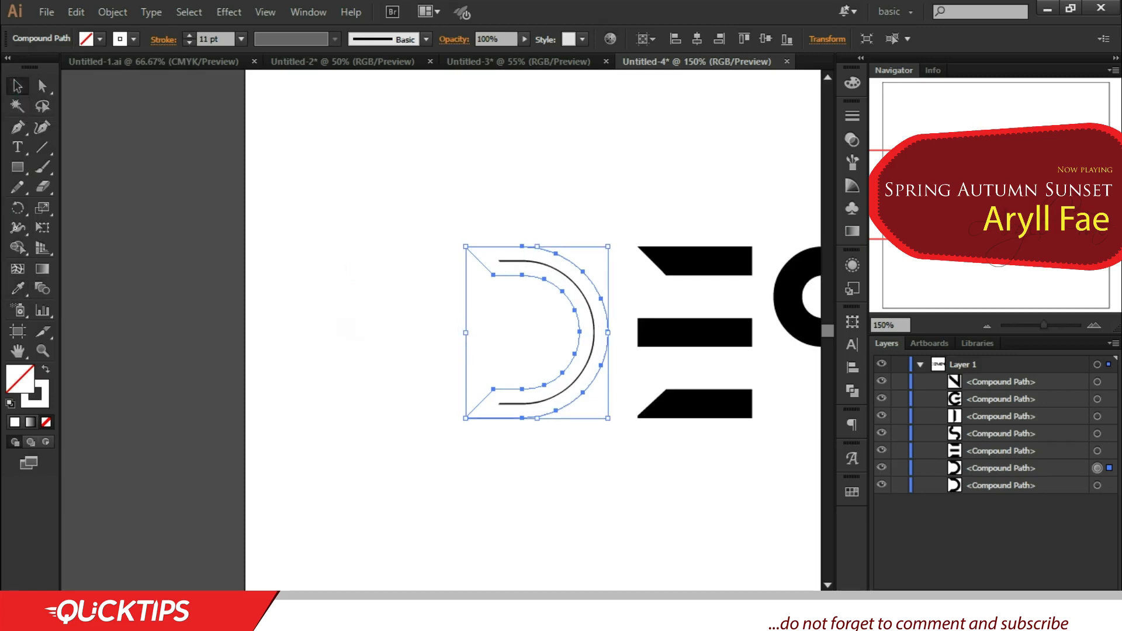
click(76, 11)
click(105, 12)
click(147, 205)
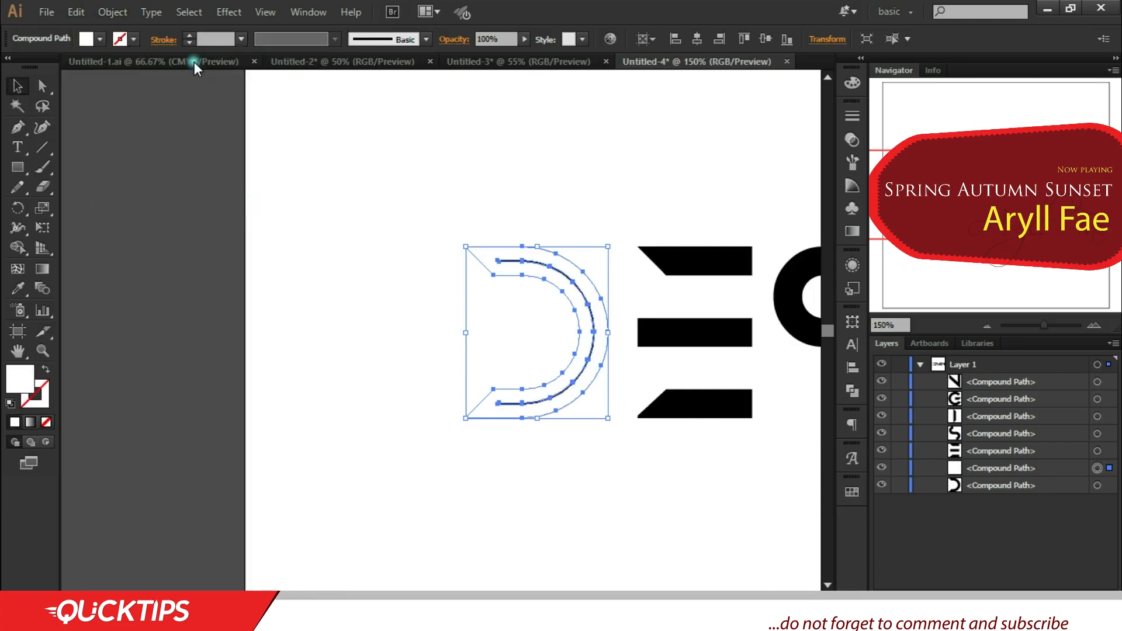
click(108, 12)
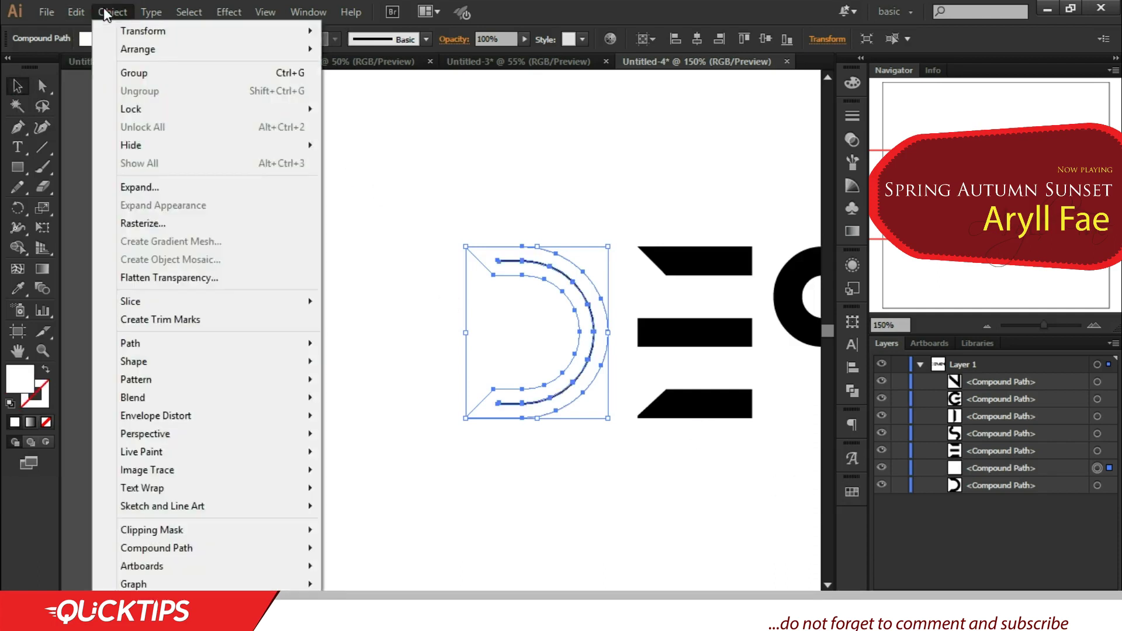
click(195, 186)
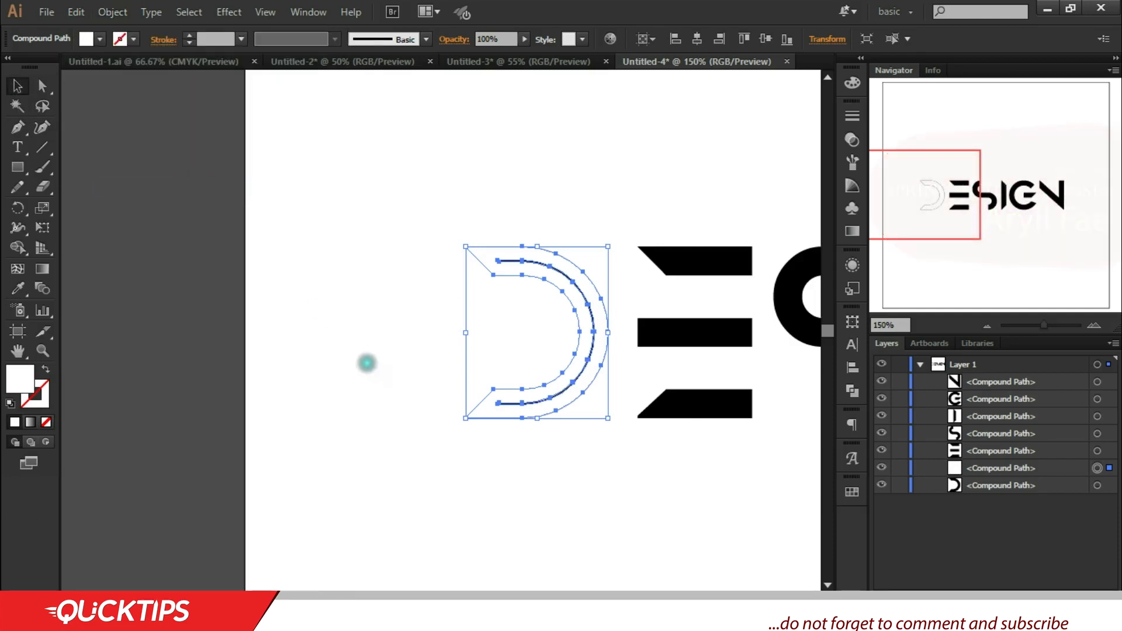
click(496, 478)
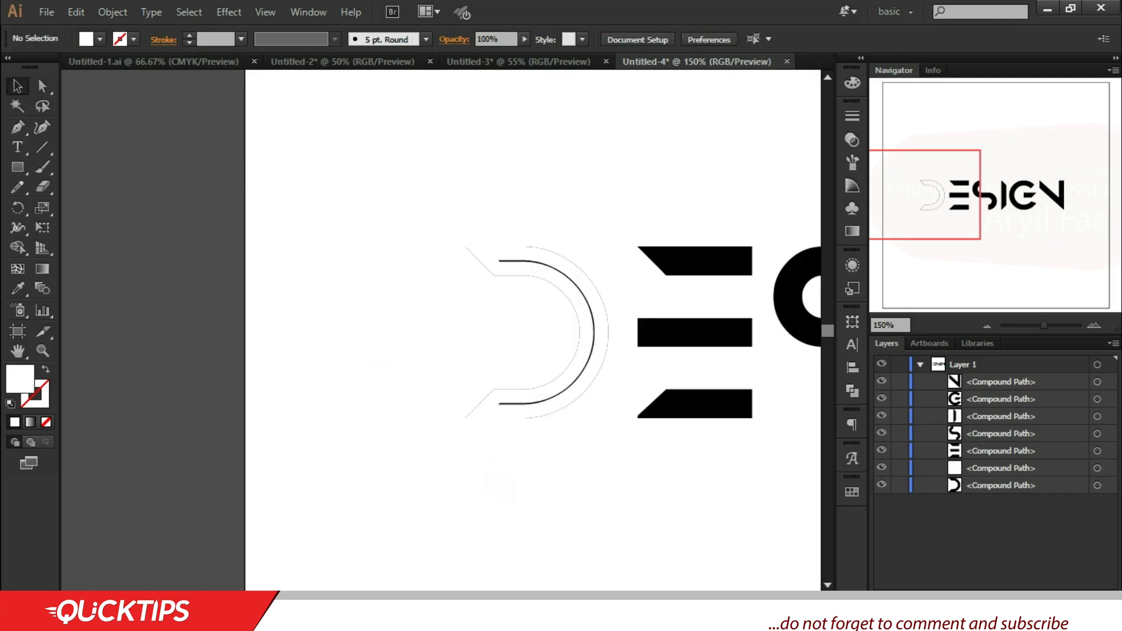
Delete the copy's lower-left anchor, then undo to restore the D's white inner line.
click(529, 418)
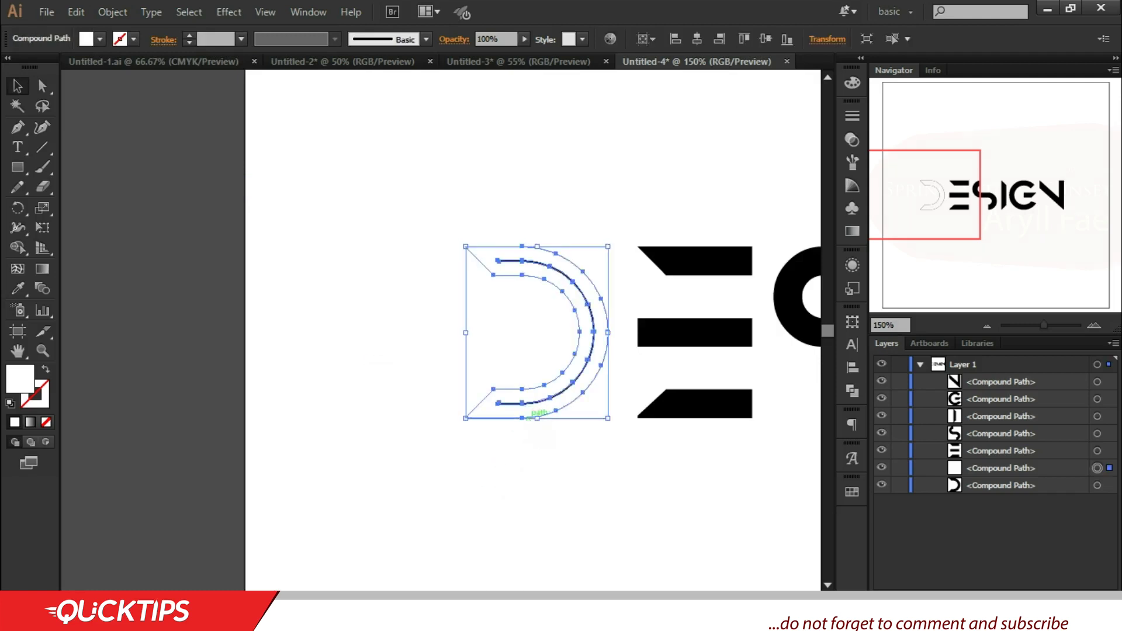
key(a)
click(465, 419)
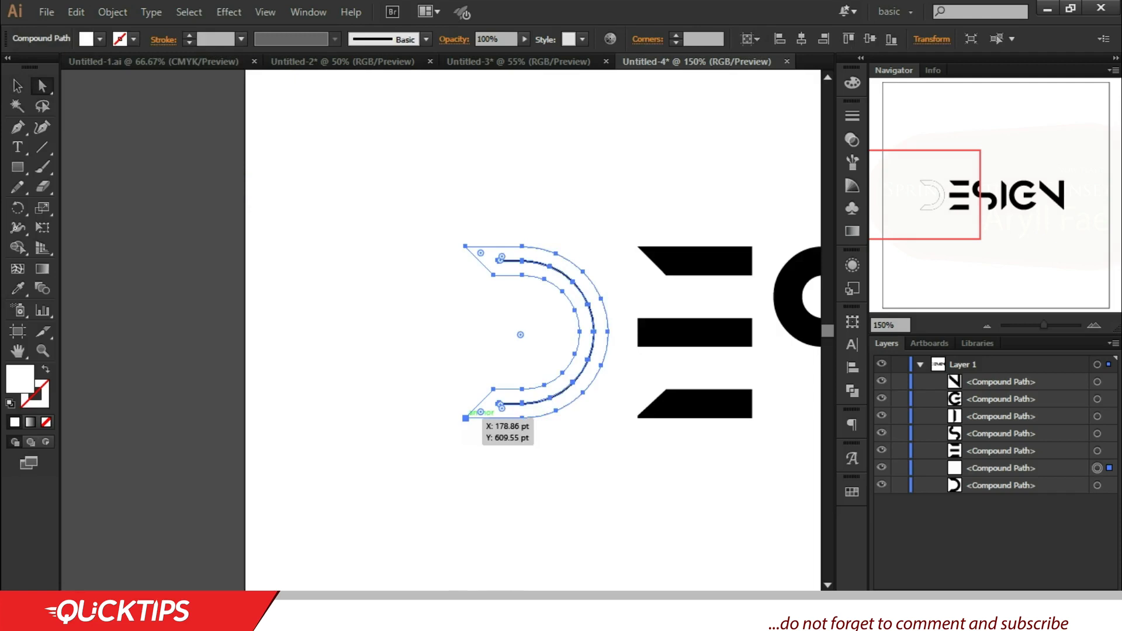
key(Delete)
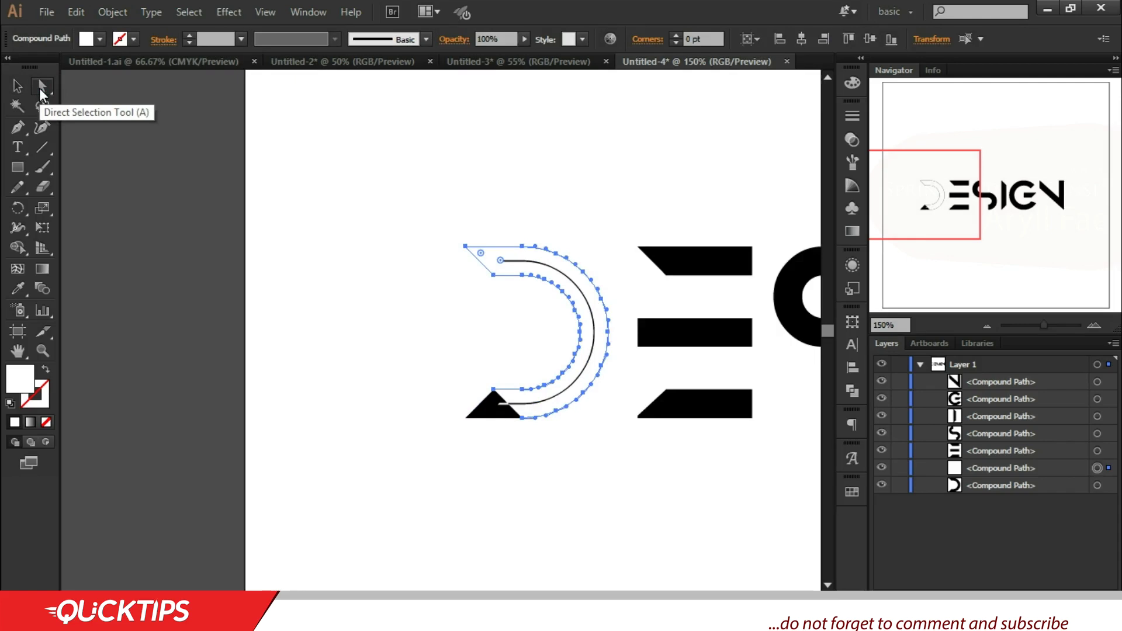
click(41, 86)
click(493, 386)
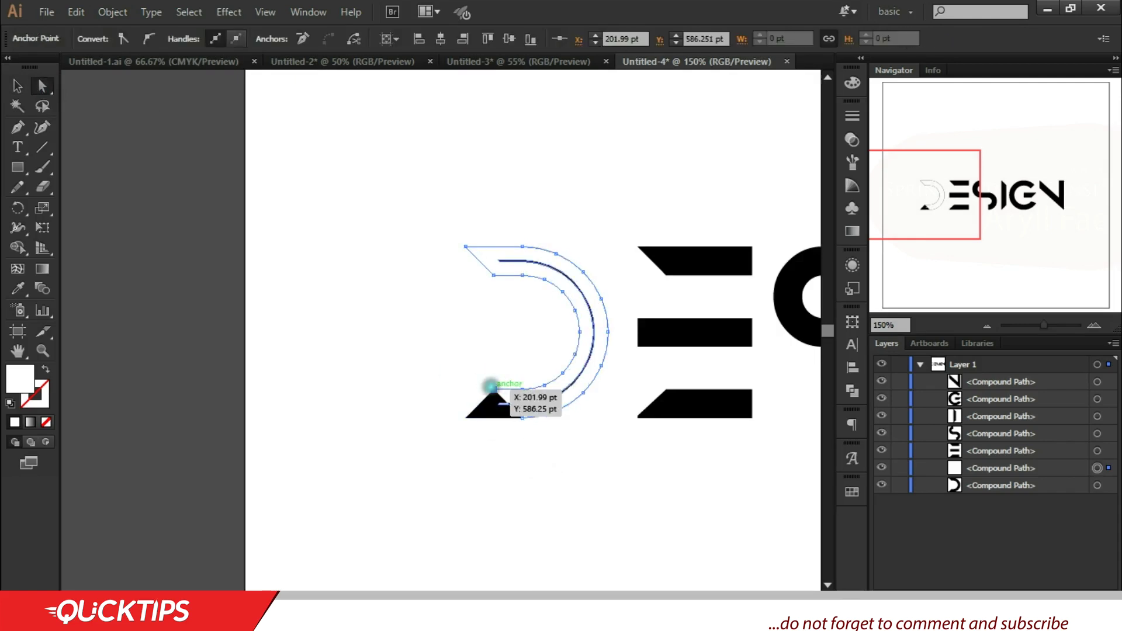
click(493, 388)
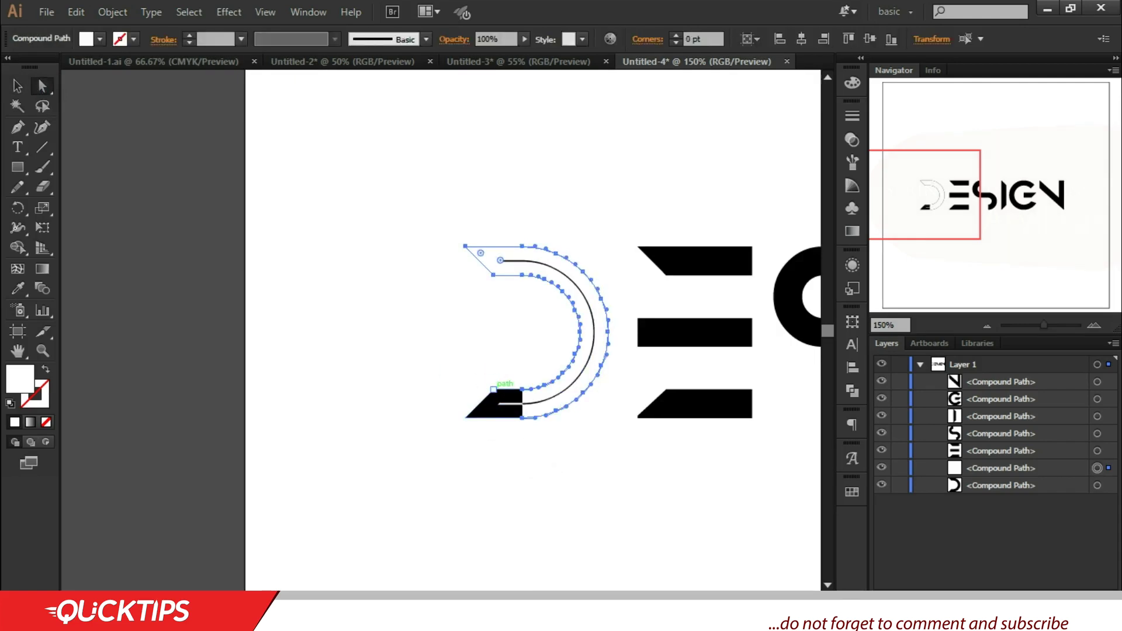
key(ctrl+z)
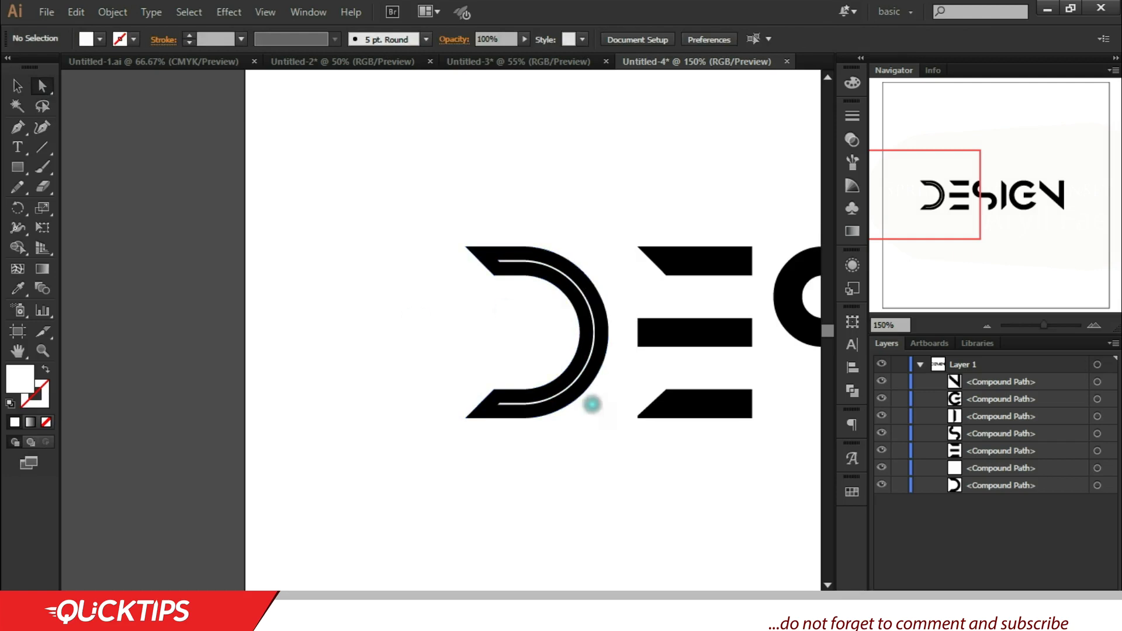
Paste a copy of the E in front and give it no fill with a white stroke.
key(ctrl+minus)
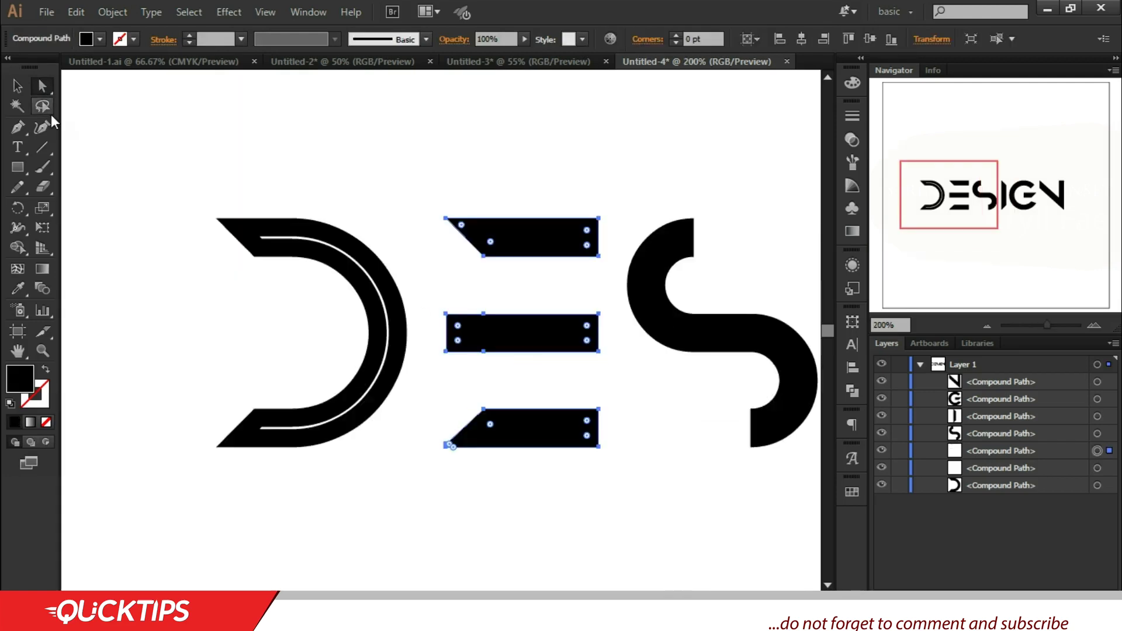
click(17, 86)
click(430, 187)
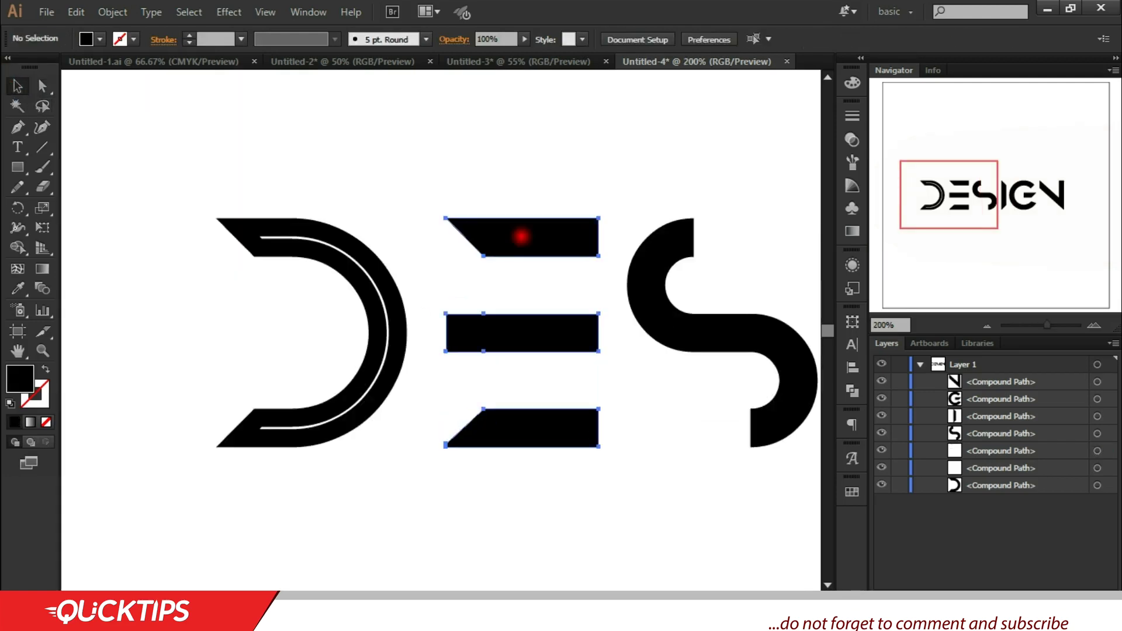
click(516, 238)
key(a)
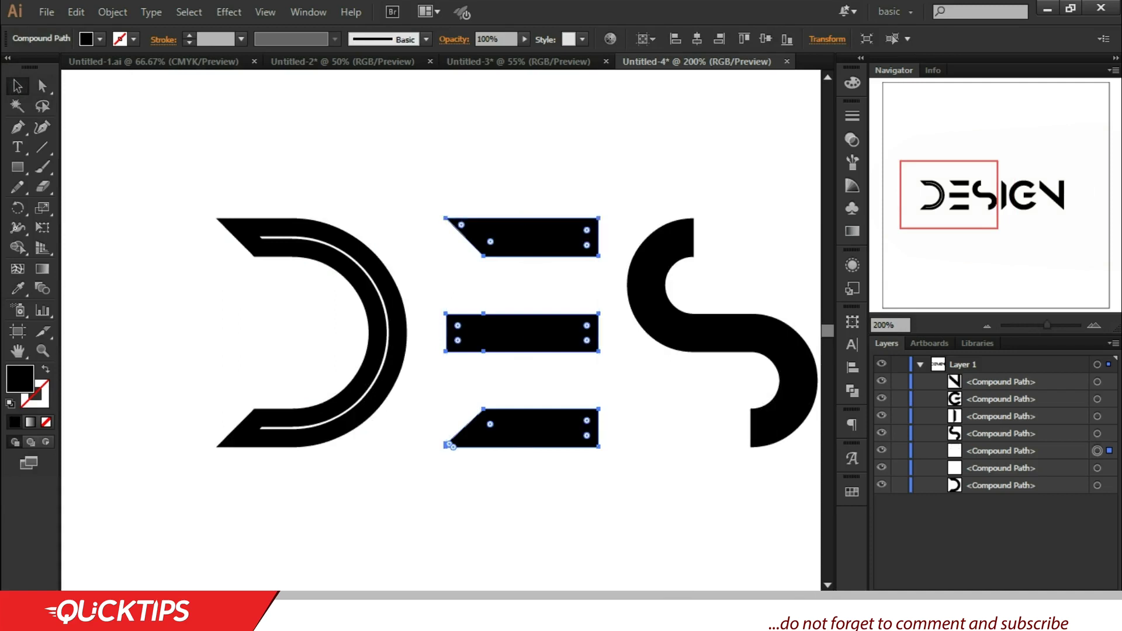
key(ctrl+c)
key(ctrl+f)
key(v)
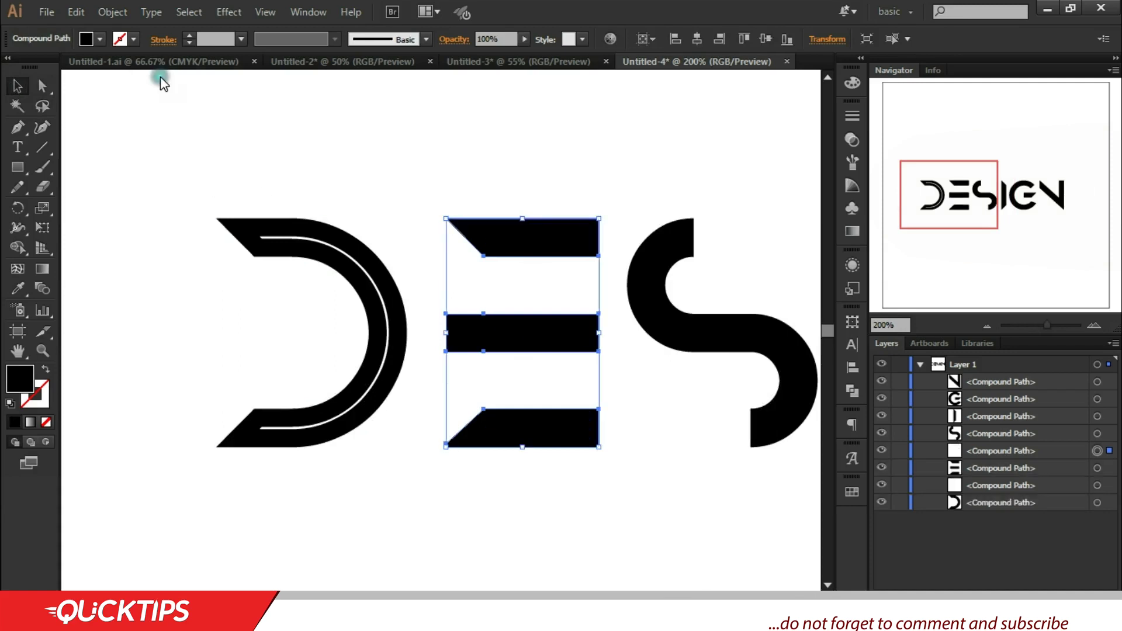
click(17, 292)
click(110, 323)
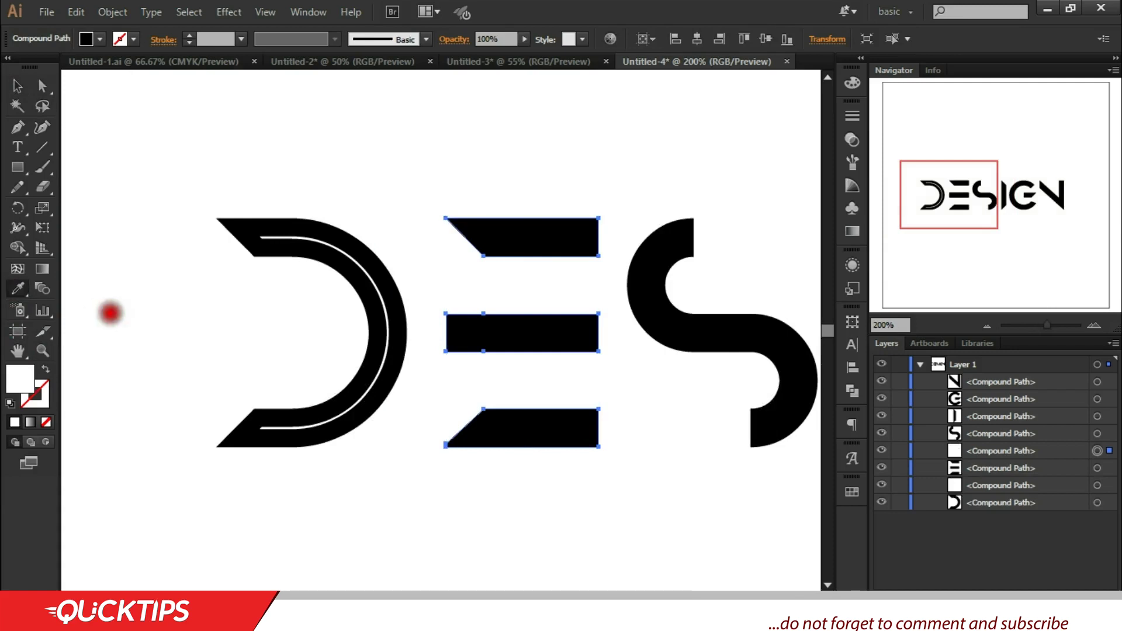
click(46, 369)
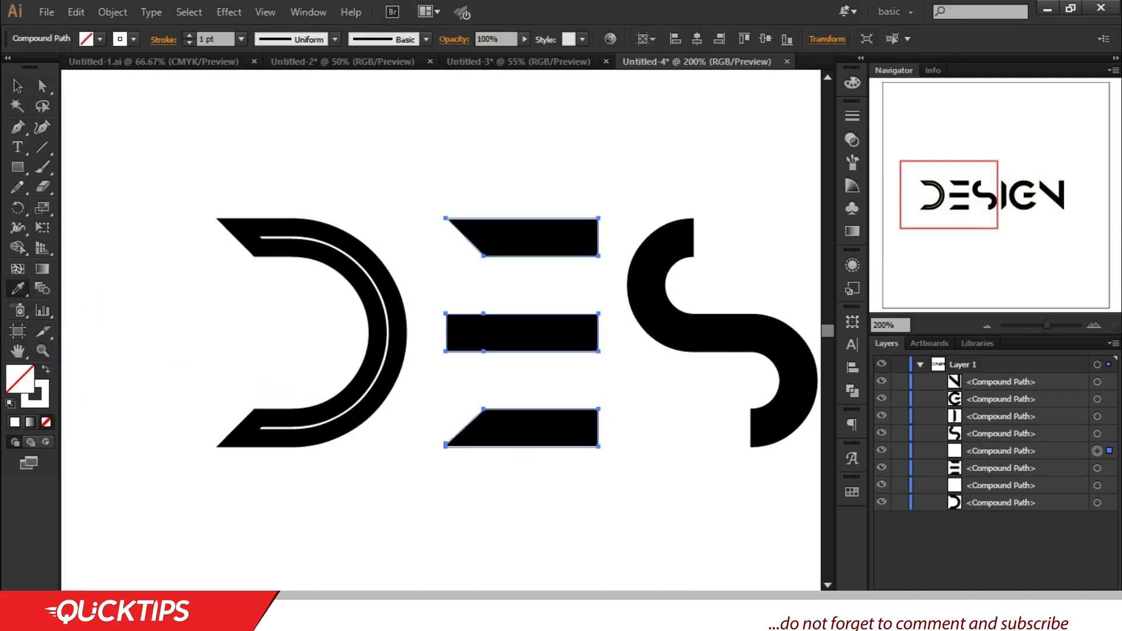
Align the E copy's stroke to the inside and set its weight to 10.5 pt.
click(164, 39)
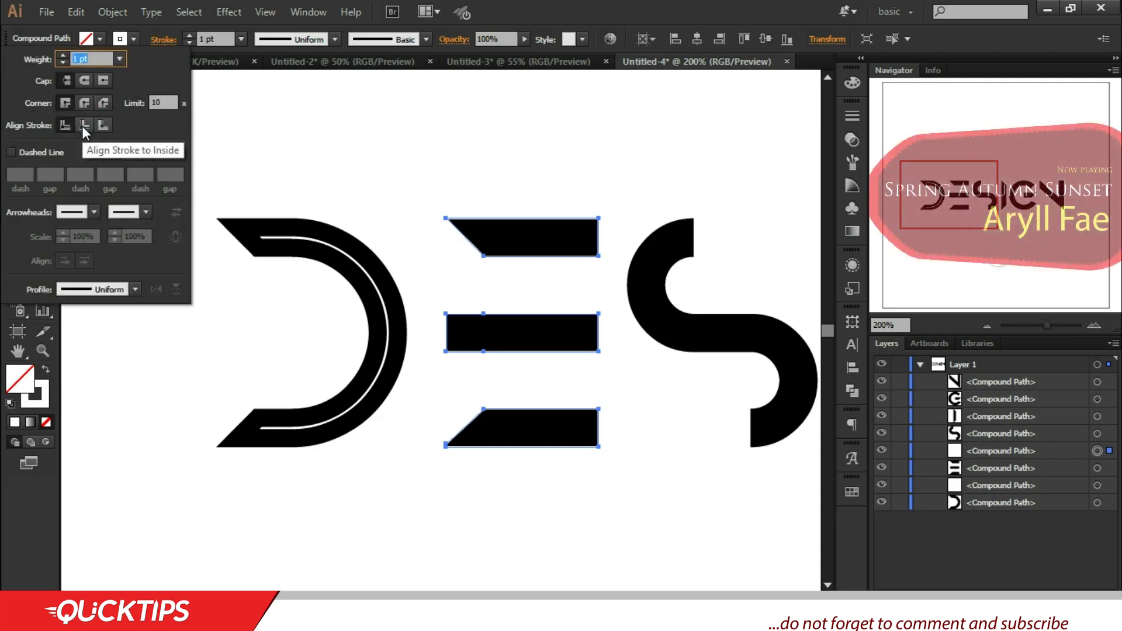
click(82, 125)
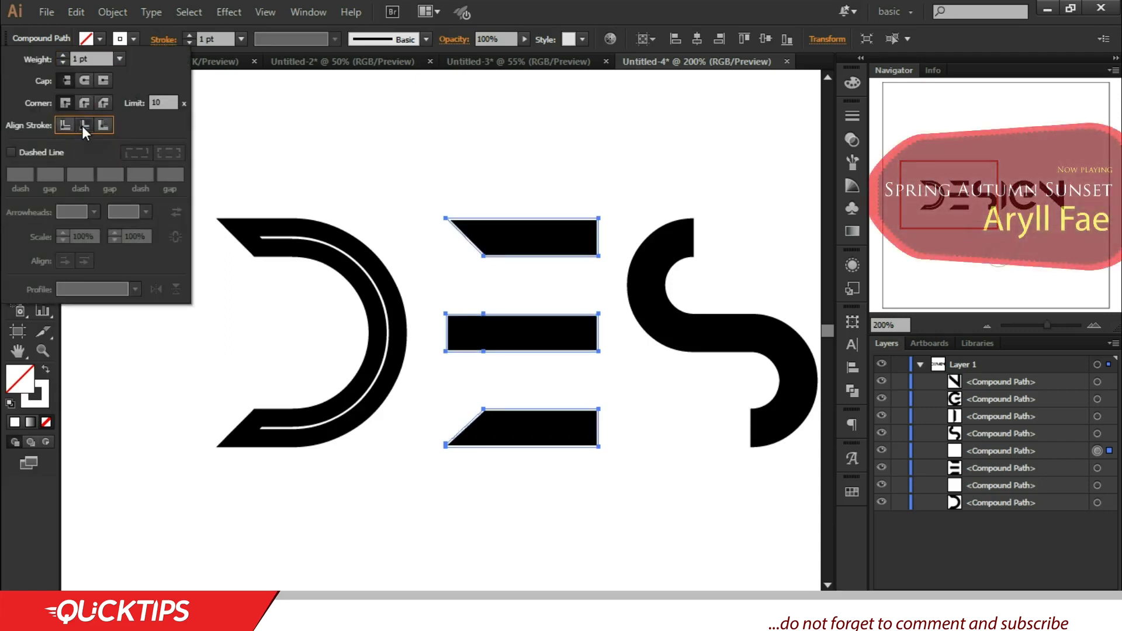
click(66, 55)
click(66, 55)
click(66, 55)
click(67, 55)
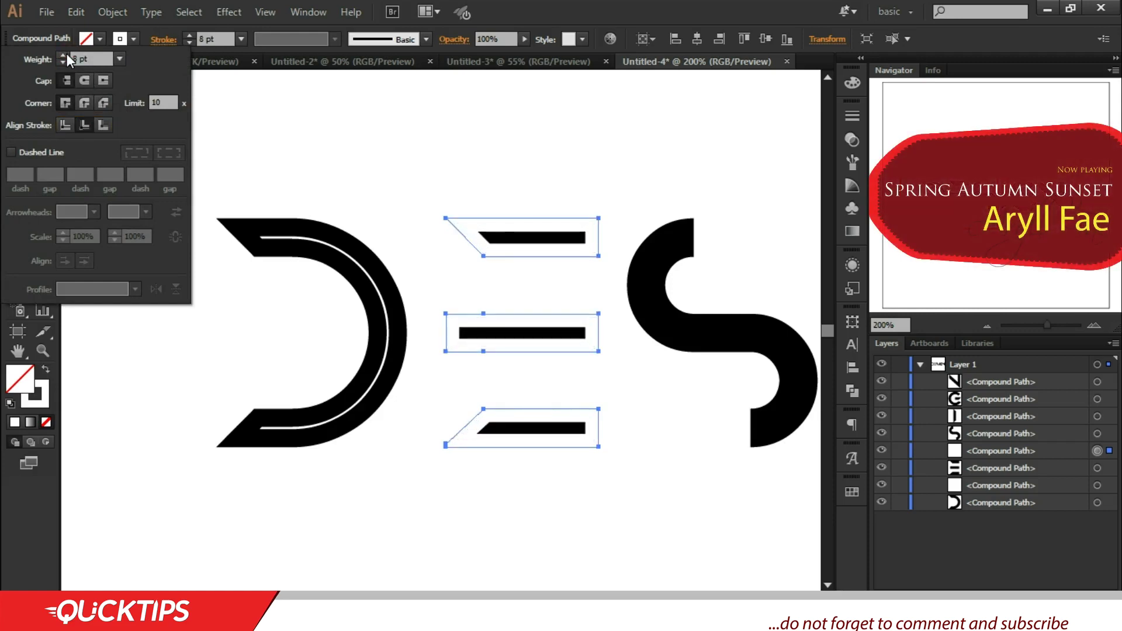
click(66, 54)
click(67, 54)
click(67, 54)
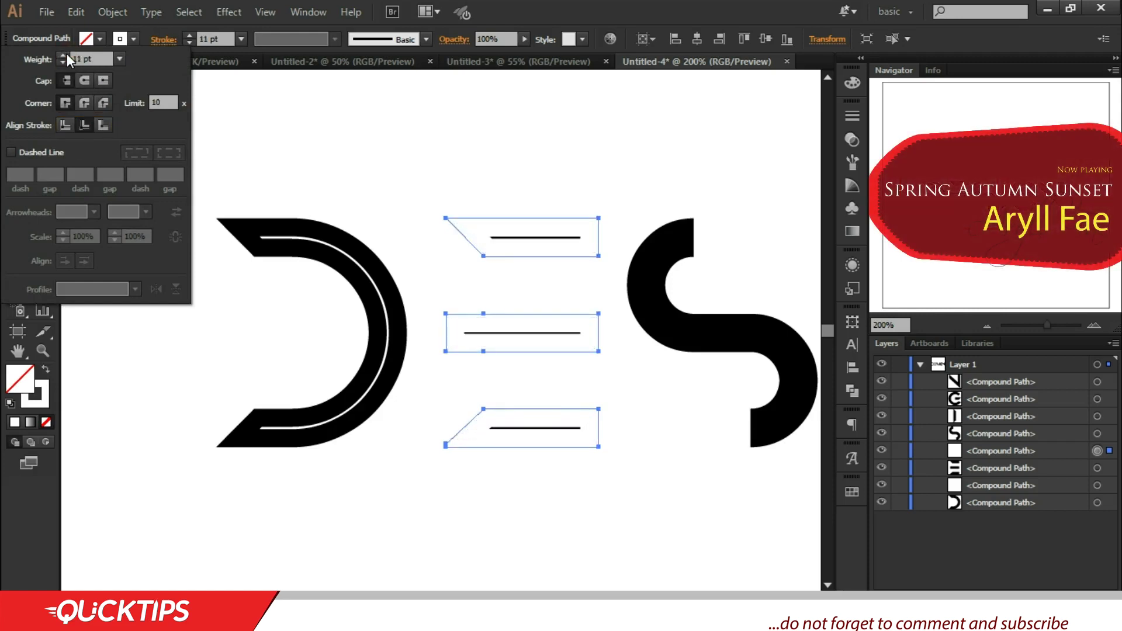
click(68, 64)
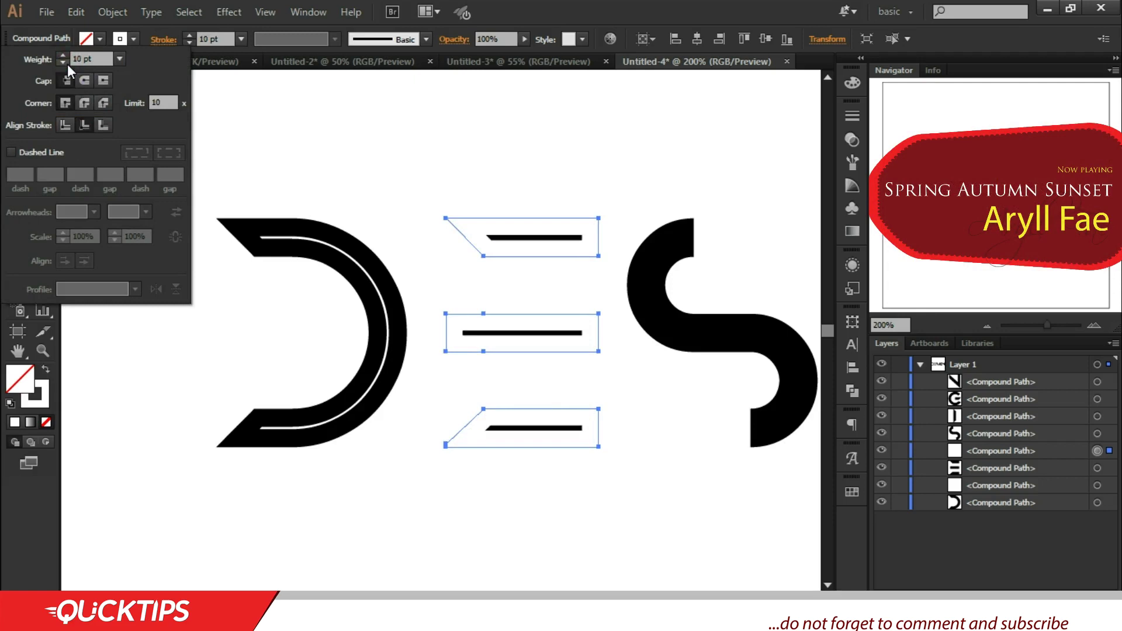
click(66, 54)
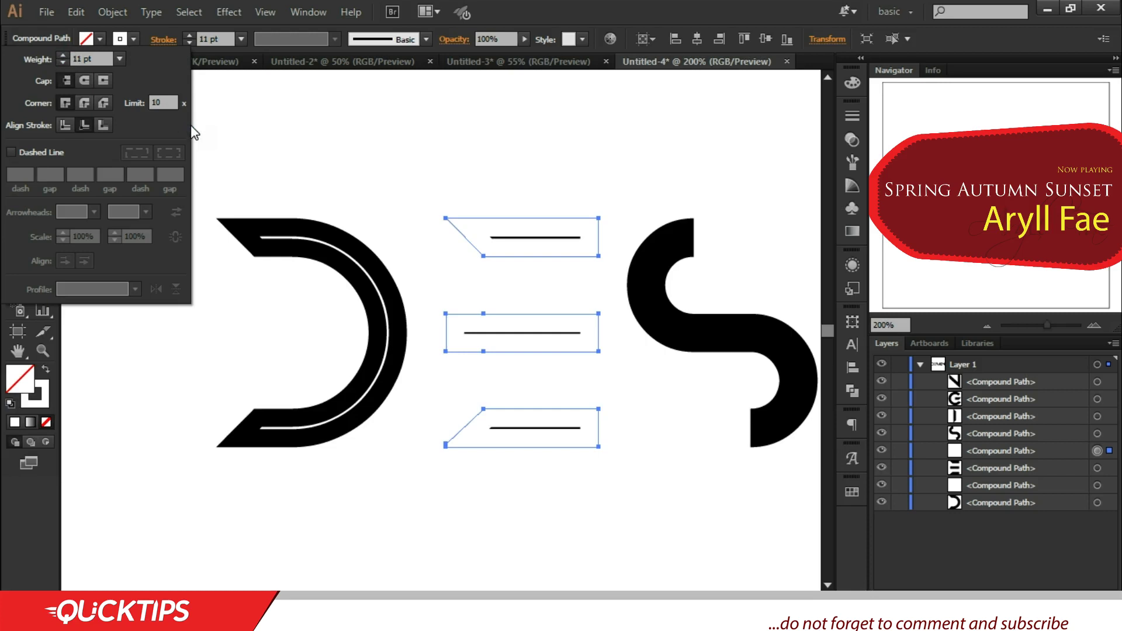
click(61, 64)
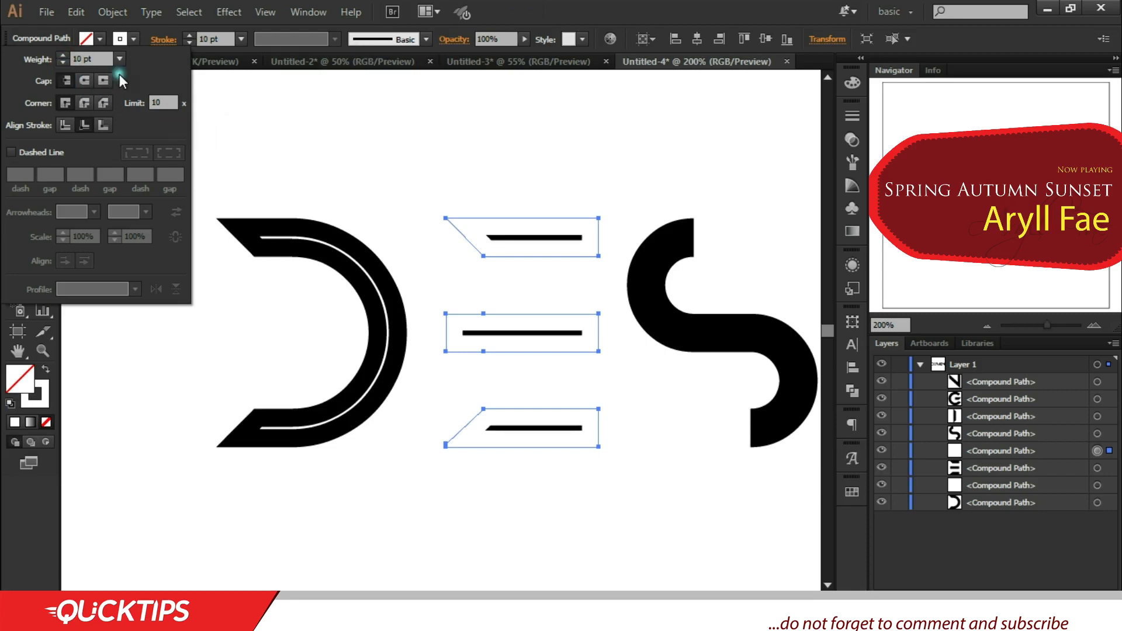
click(77, 56)
text(10)
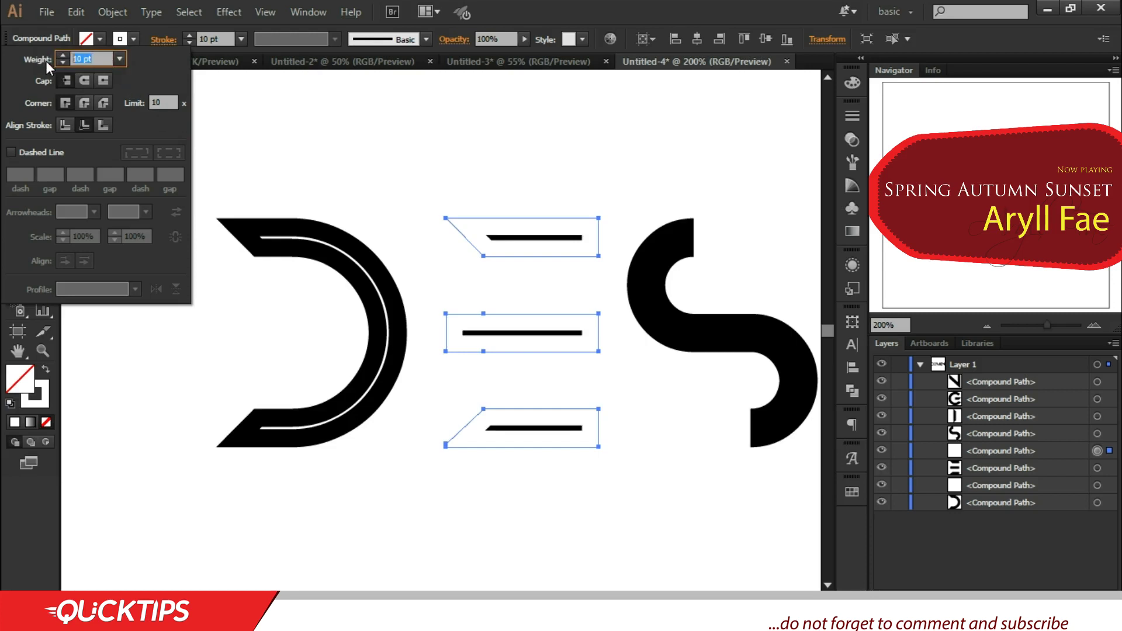
text(.5)
key(Tab)
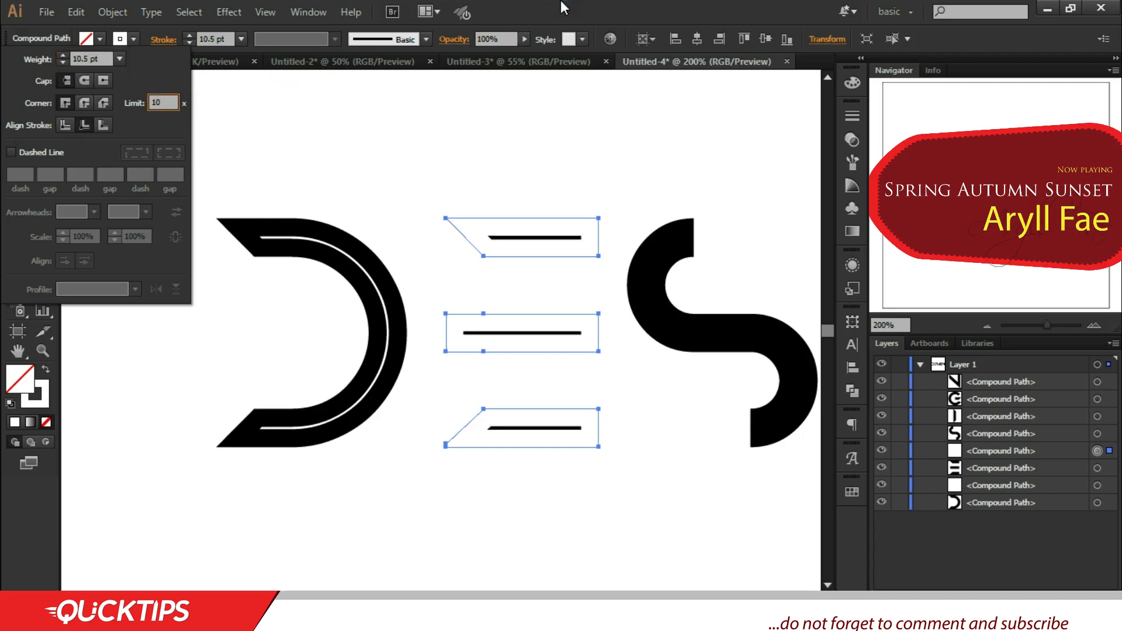
Expand the E's stroke appearance, then expand the result into plain paths.
click(76, 12)
mouse_move(111, 8)
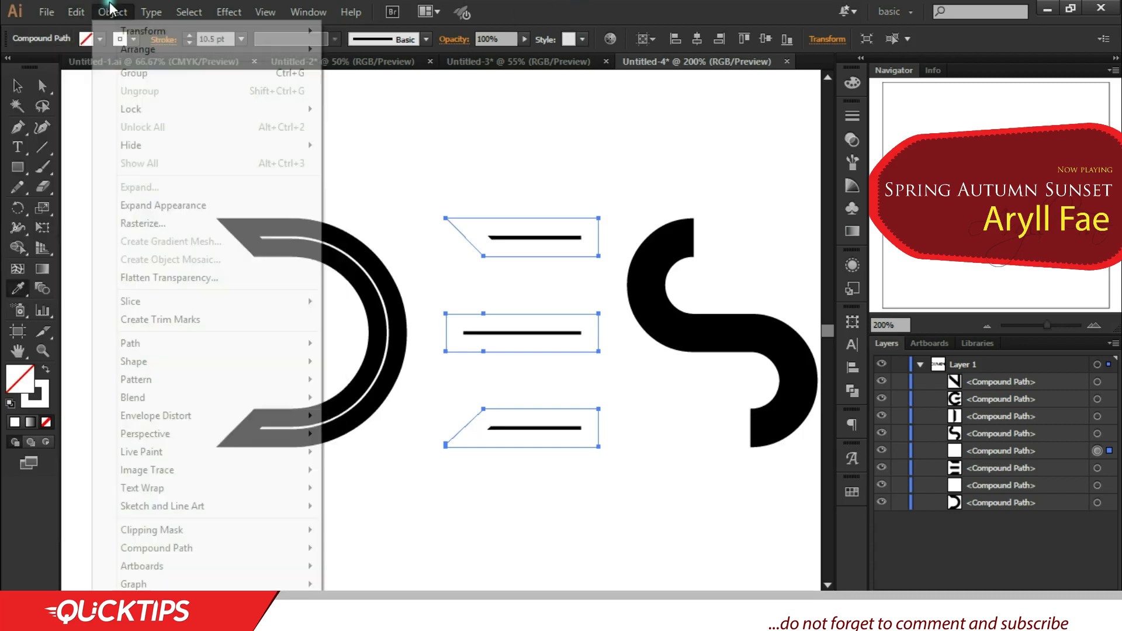
click(163, 205)
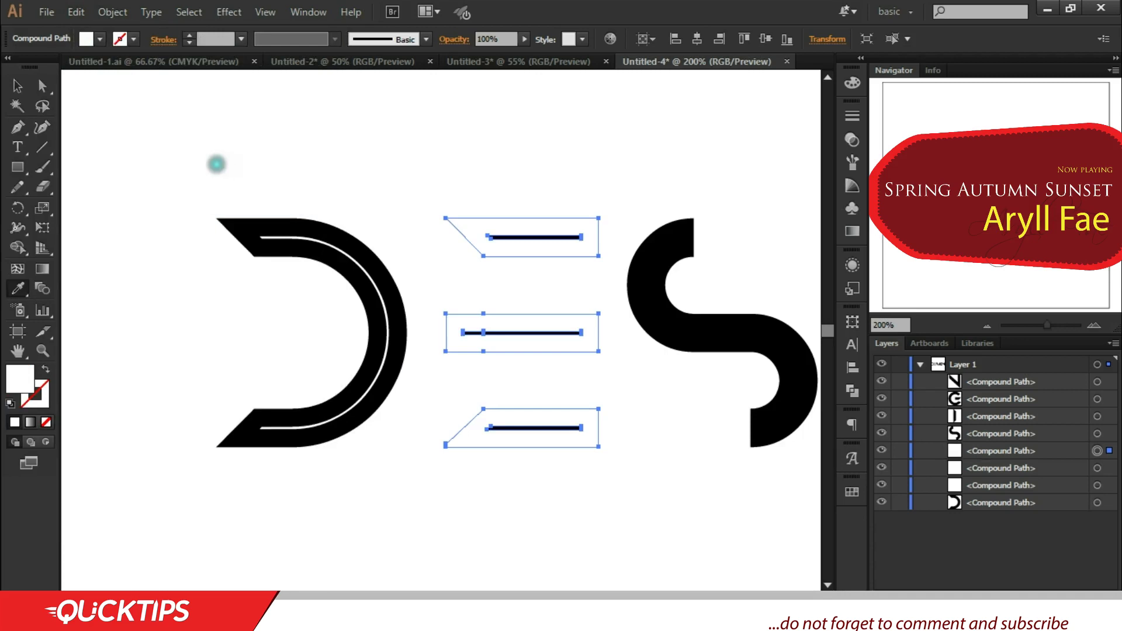
click(112, 12)
click(176, 195)
Delete the outer white path on each of the E's three bars, keeping the inner lines.
click(41, 88)
click(436, 193)
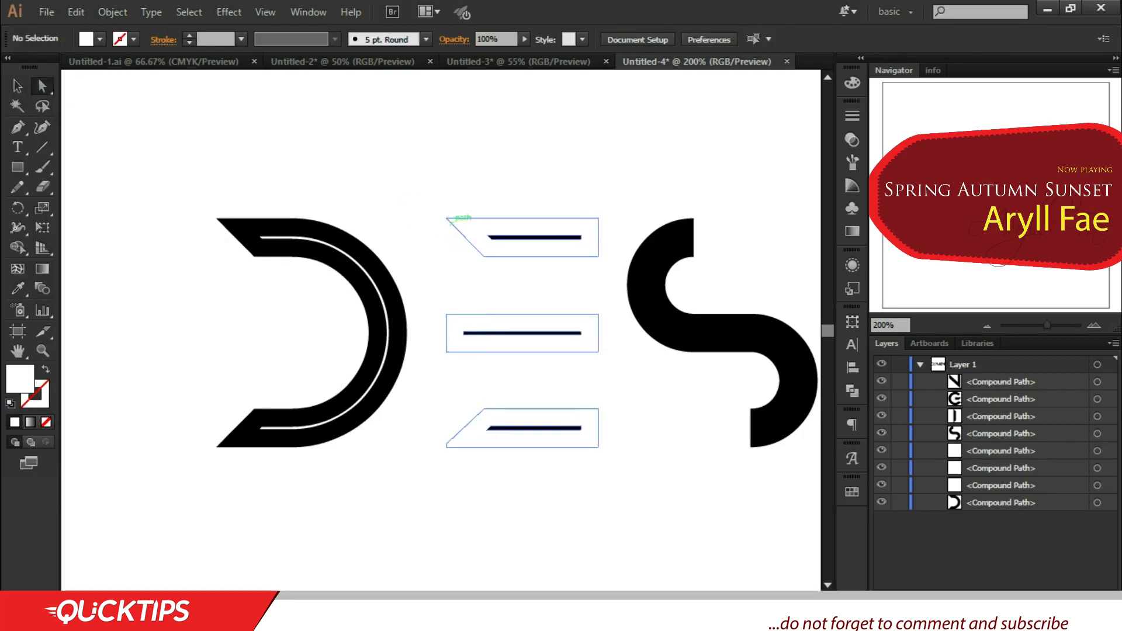
click(444, 217)
key(Delete)
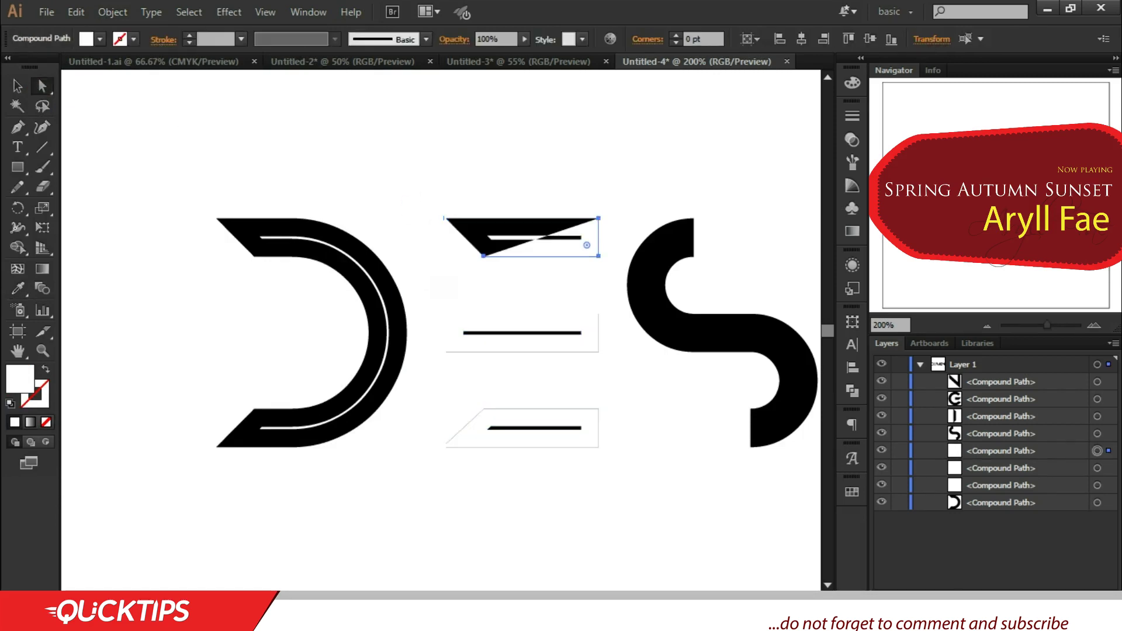
key(Delete)
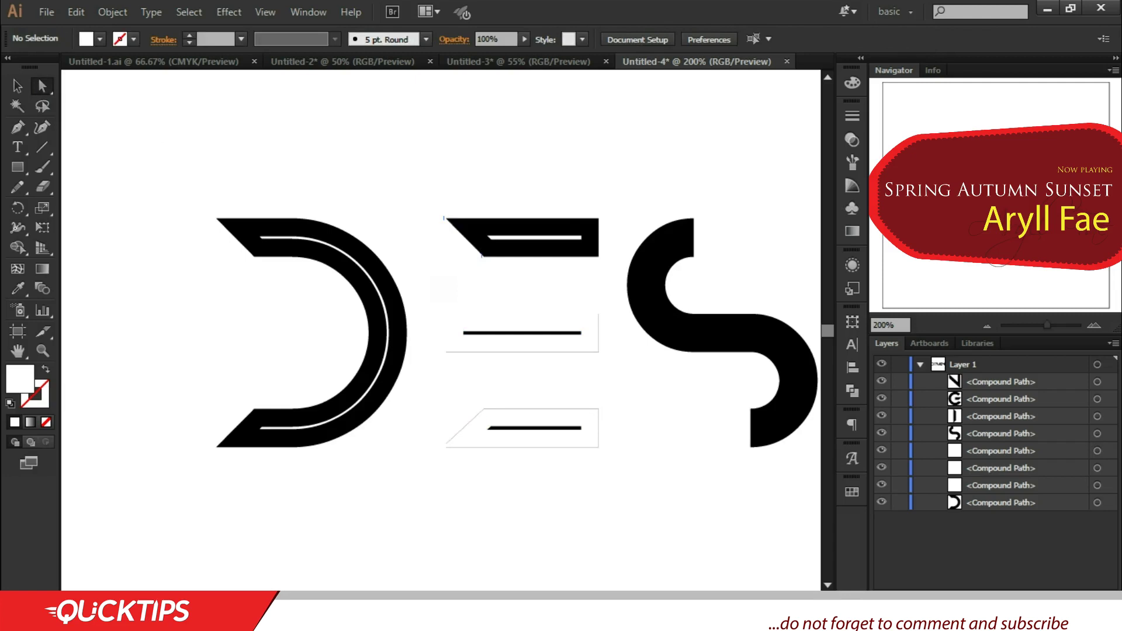
click(446, 314)
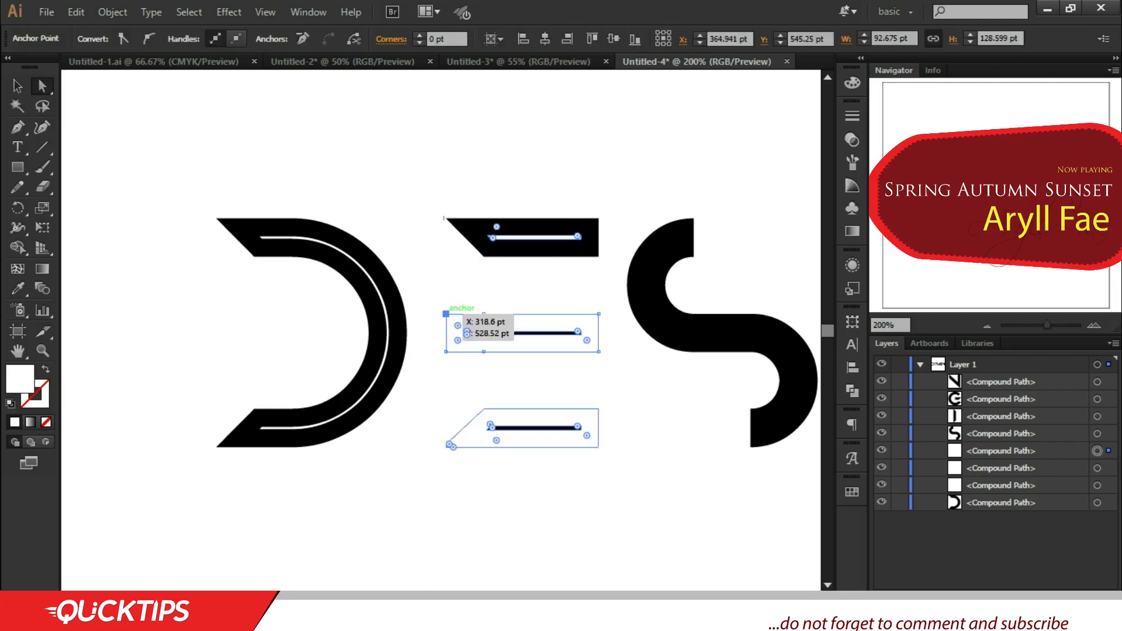
key(Delete)
key(Delete)
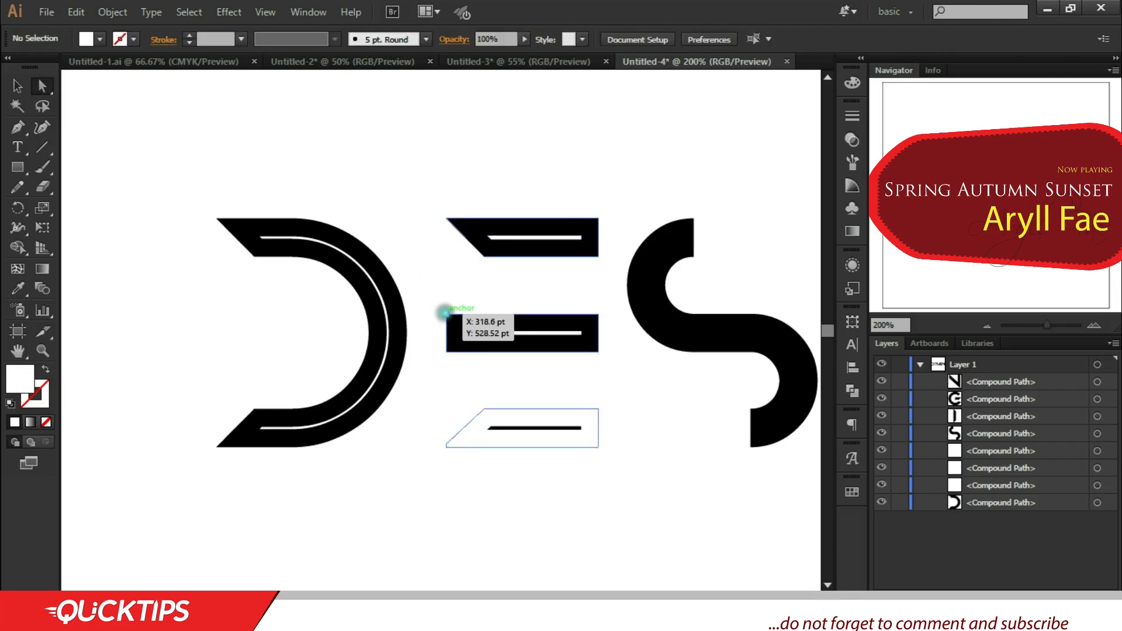
click(484, 409)
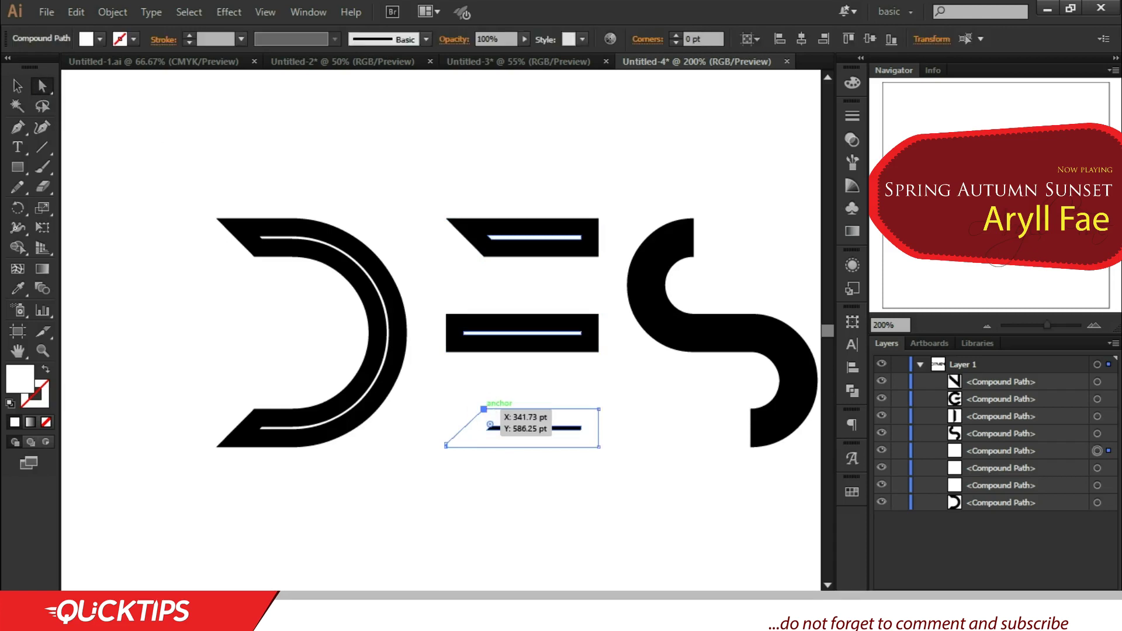
key(Delete)
key(Delete)
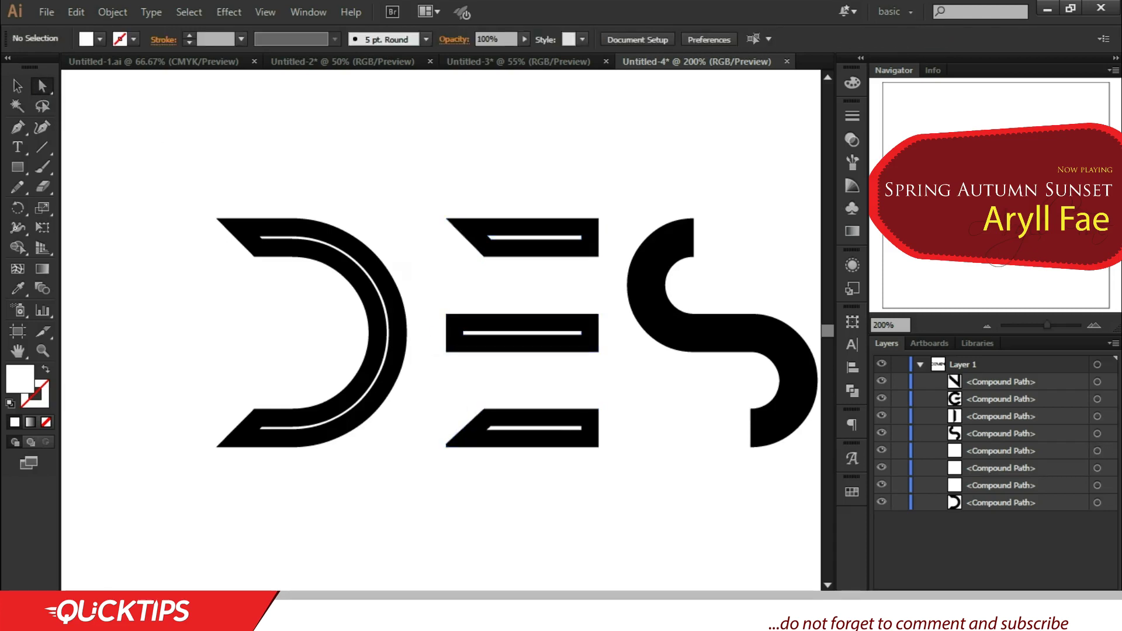
Paste a copy of the S in front and give it a white stroke instead of fill.
click(21, 89)
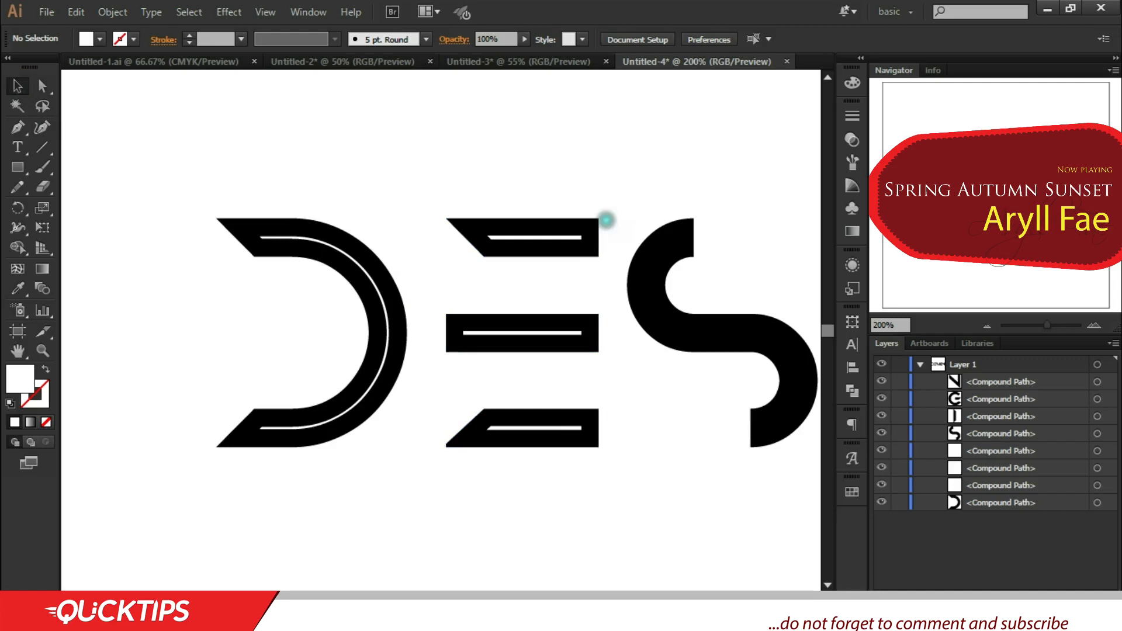
click(639, 261)
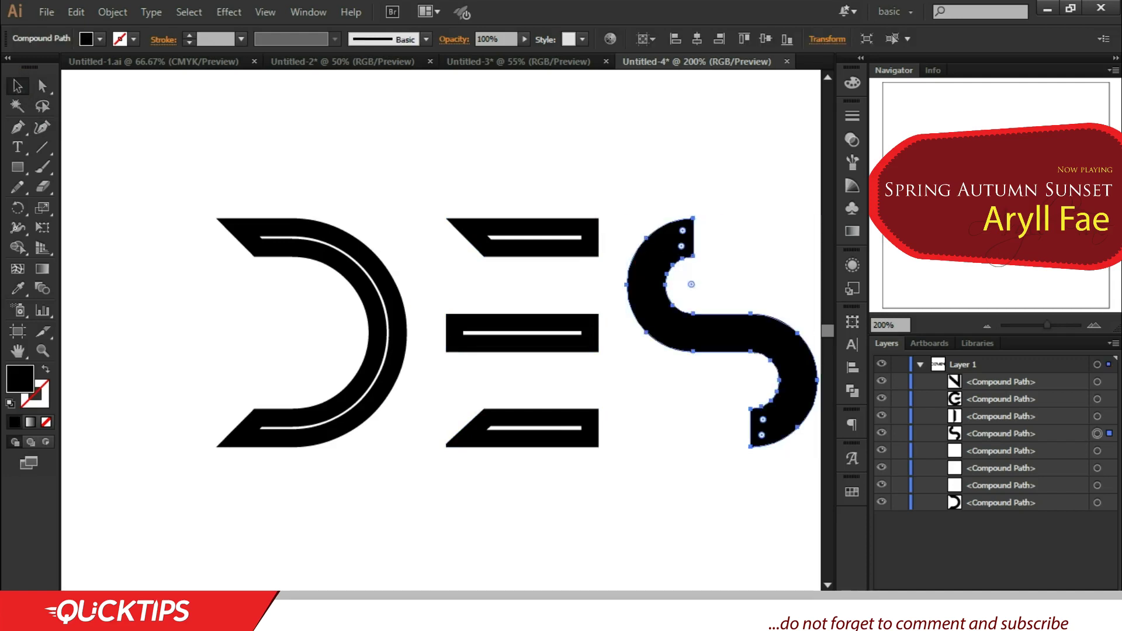
key(ctrl+c)
key(ctrl+f)
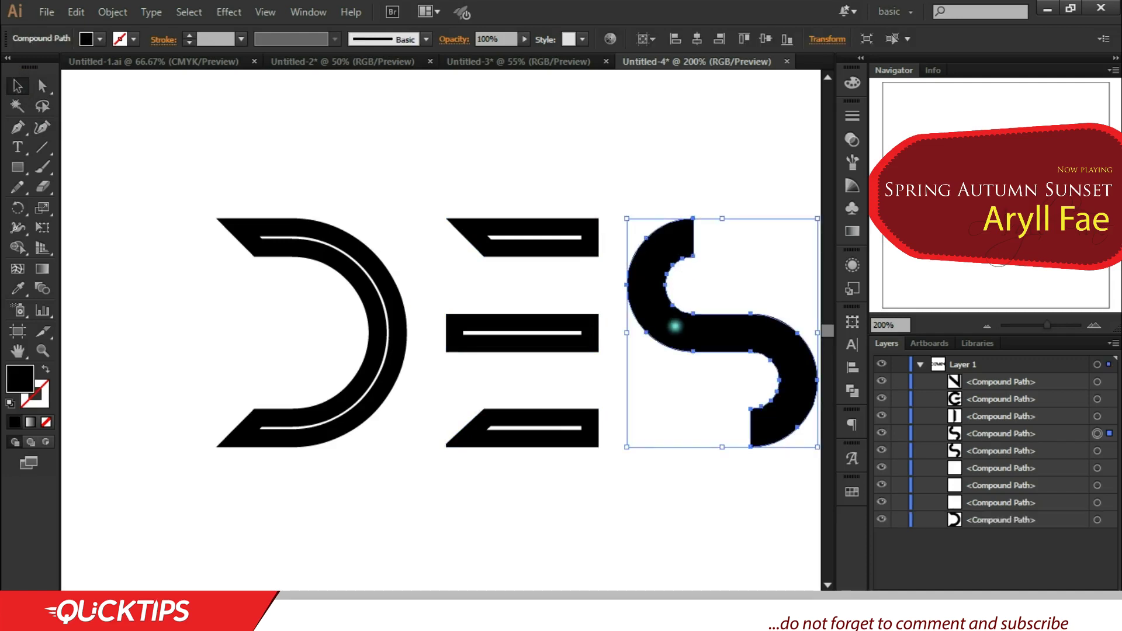
click(18, 289)
click(112, 260)
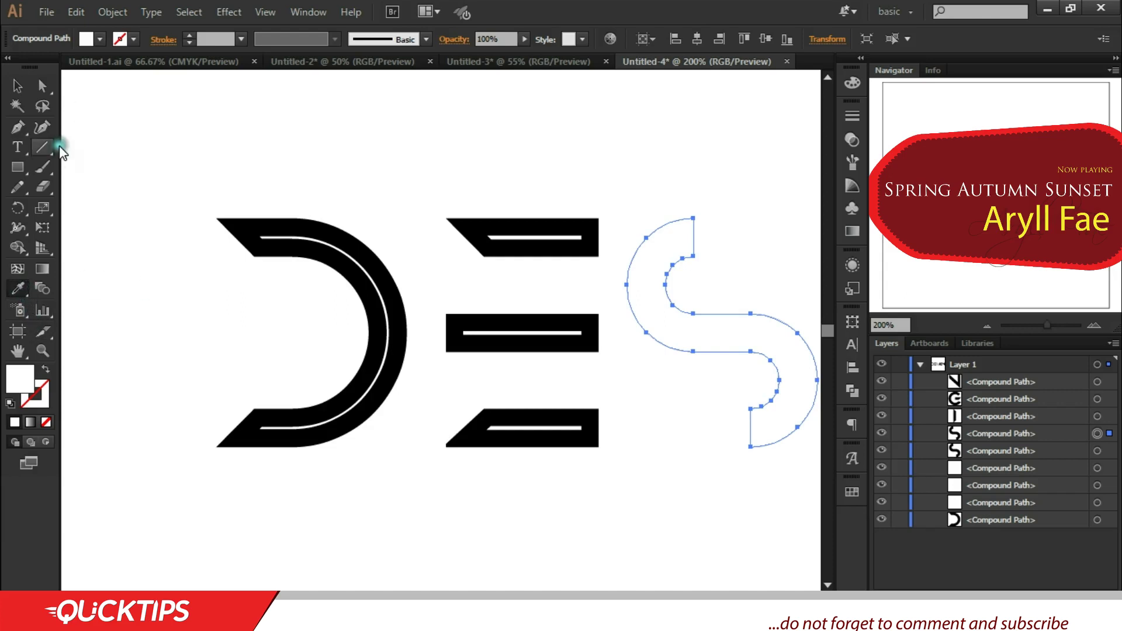
click(46, 370)
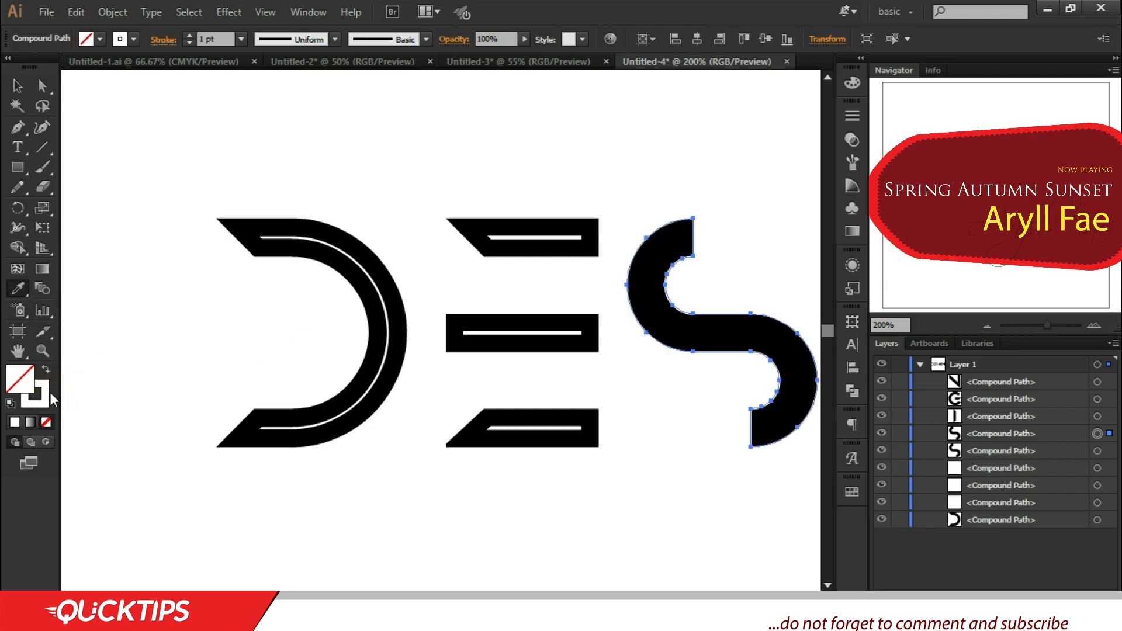
Align the S copy's stroke to the inside and set its weight to 11 pt.
click(164, 39)
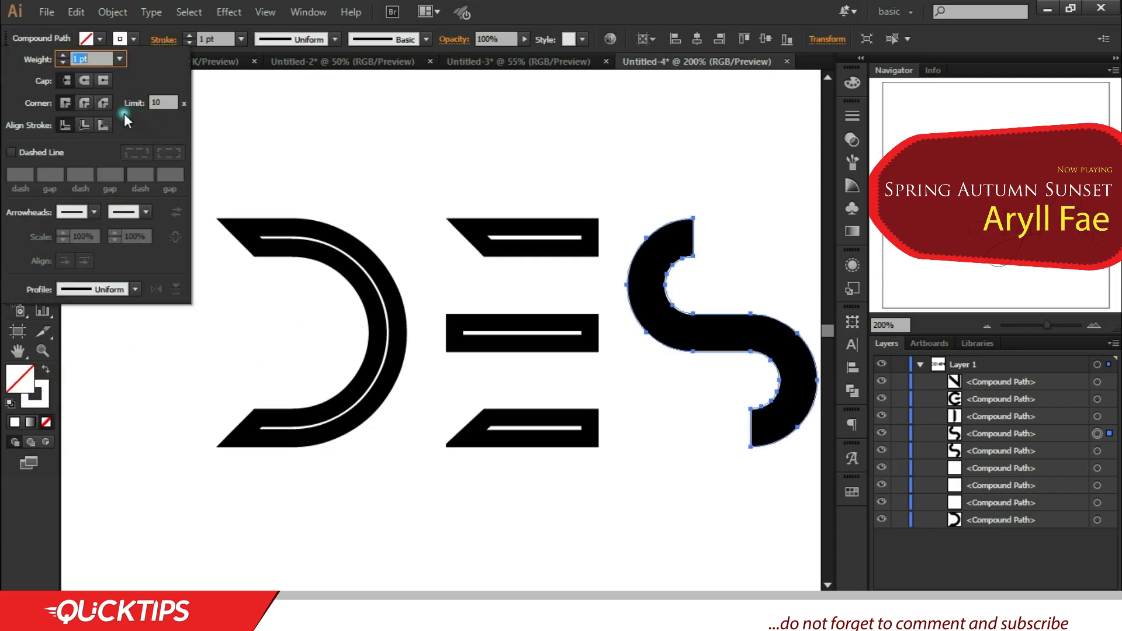
click(84, 131)
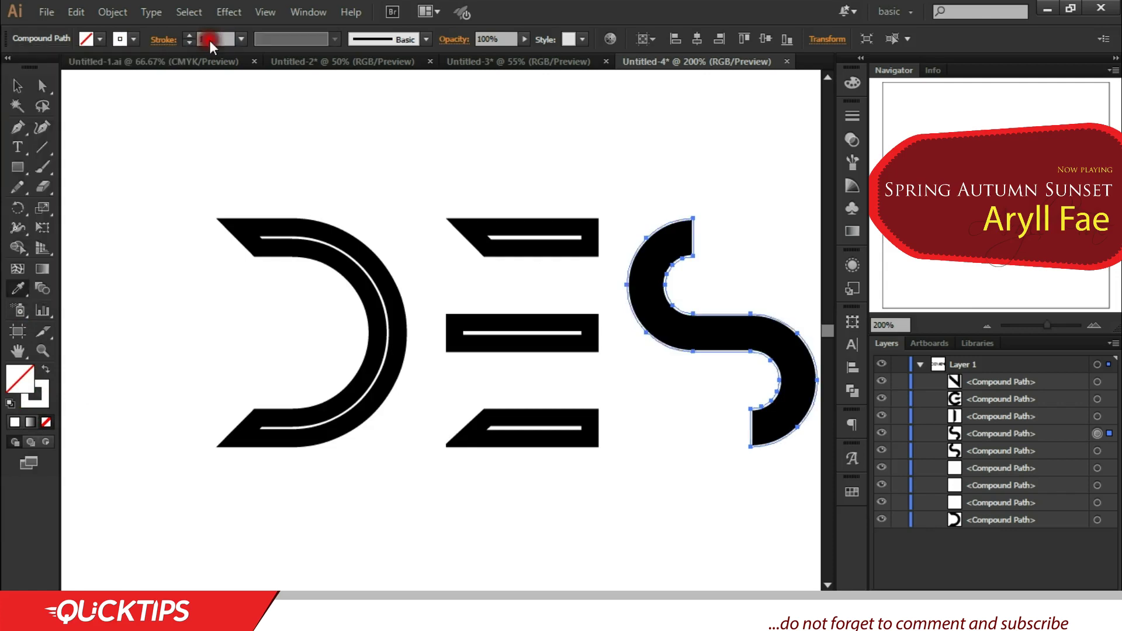
drag(217, 39, 180, 39)
text(11)
key(Tab)
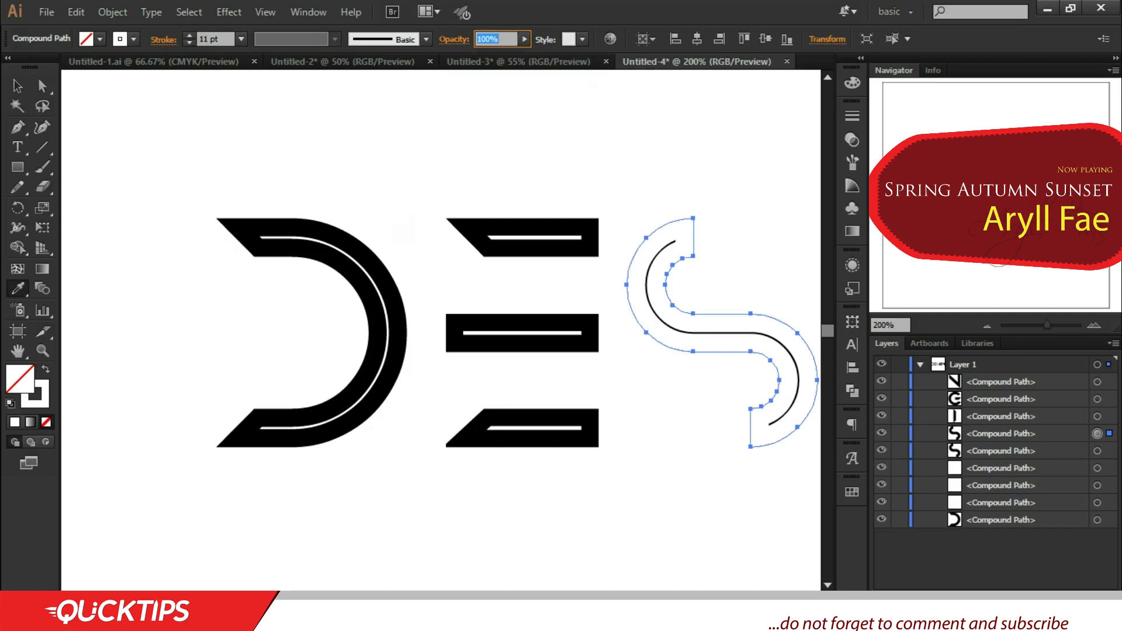
Expand the S copy's appearance into an outlined shape.
click(123, 13)
click(112, 12)
click(149, 205)
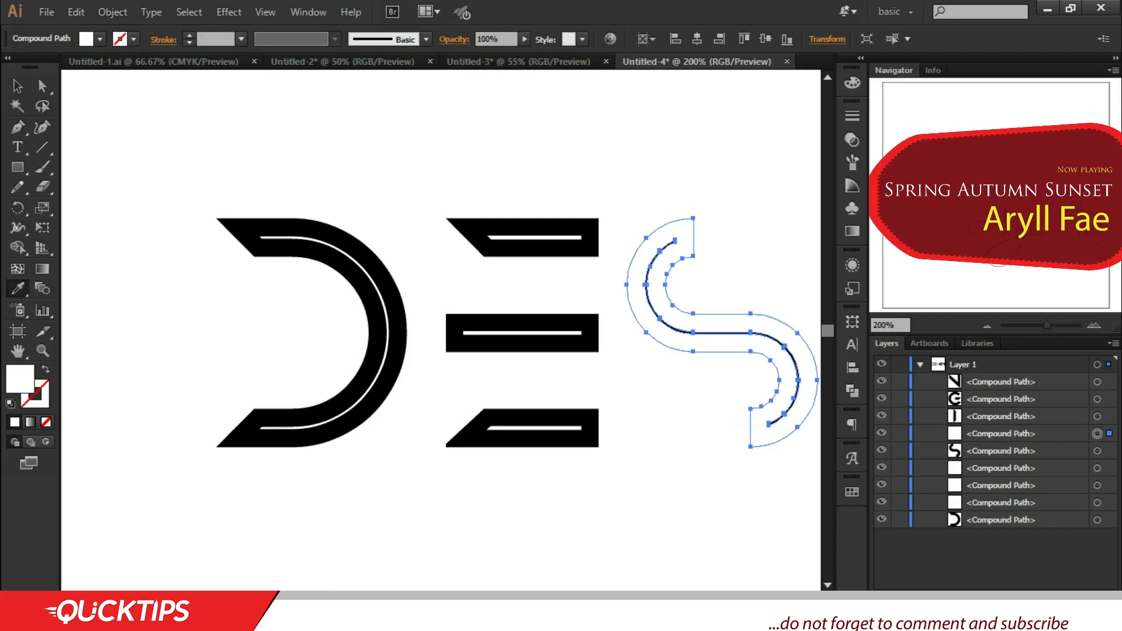
Delete the S's outer outline anchor and path, leaving only the thin inner white line.
key(a)
click(746, 413)
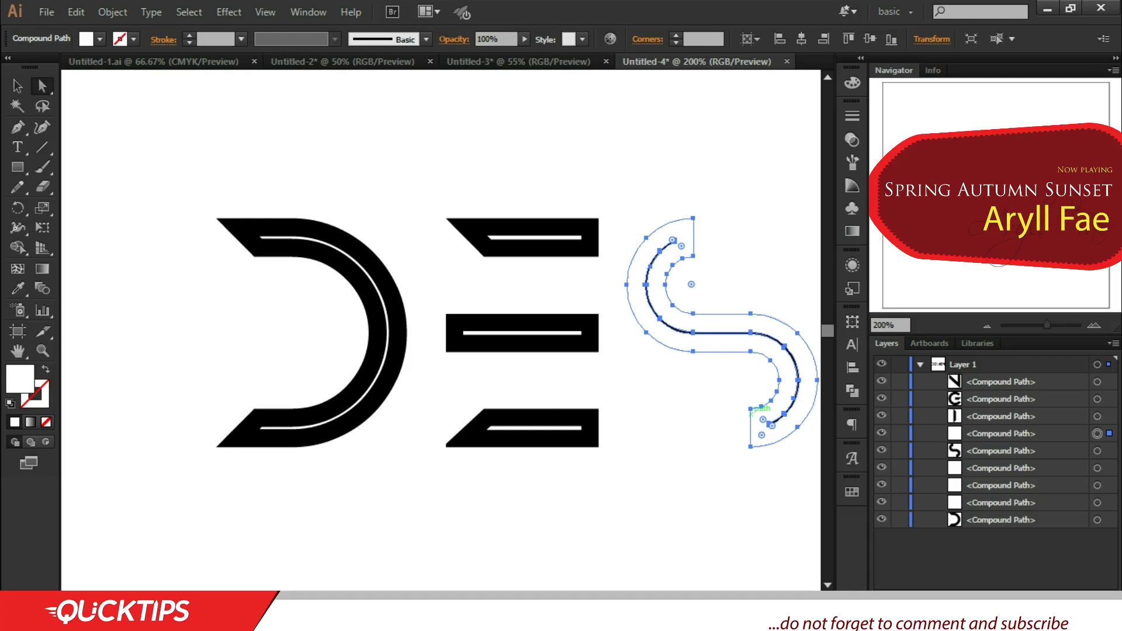
click(750, 409)
scroll(441, 332, right, 8)
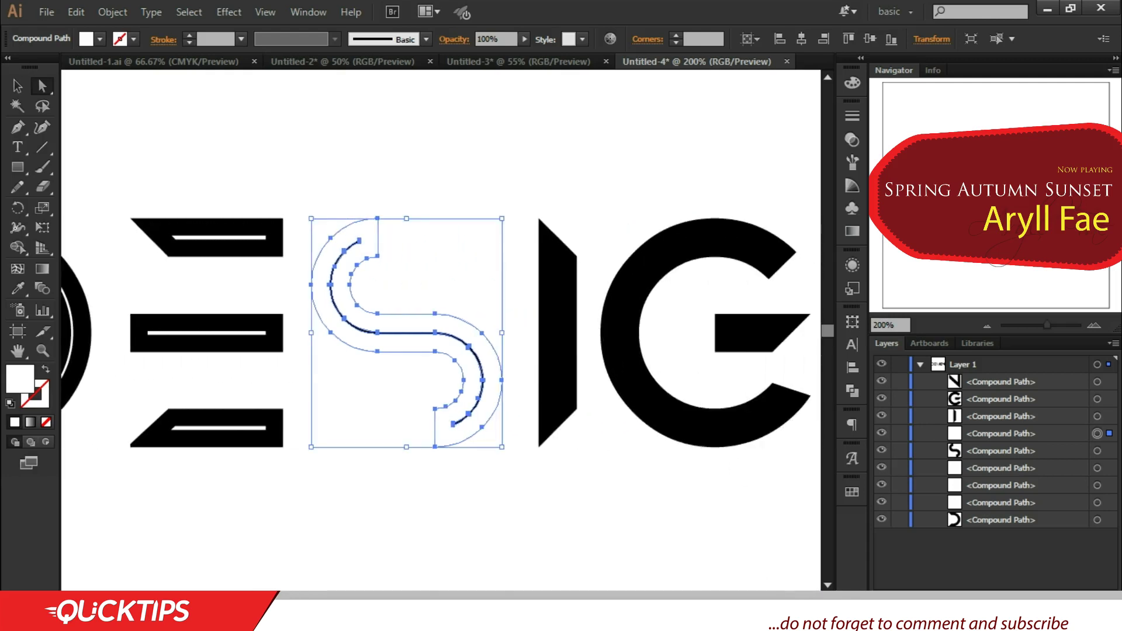
key(ctrl+plus)
key(ctrl+plus)
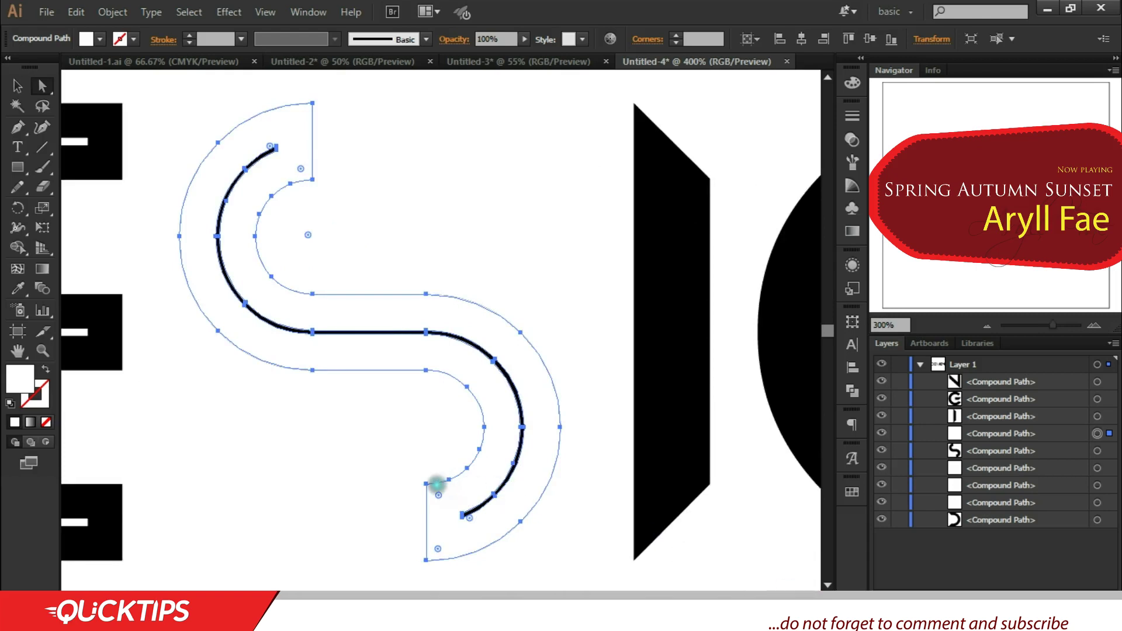
click(426, 484)
key(Delete)
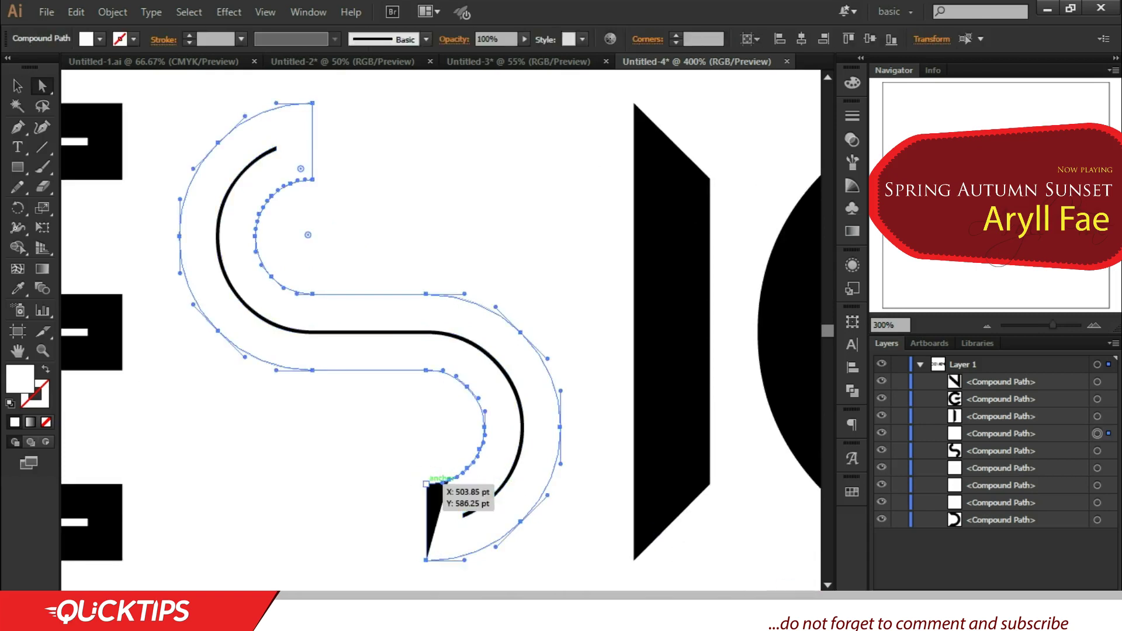
key(Delete)
click(671, 383)
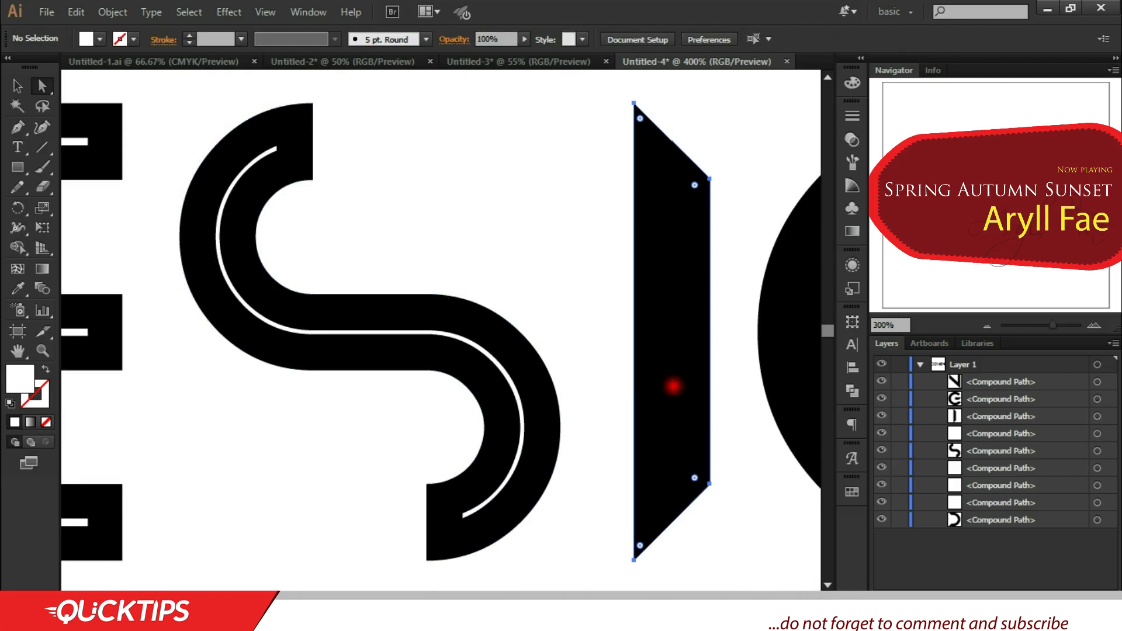
Paste a copy of the I in front and swap its sampled white fill to a stroke.
key(ctrl+c)
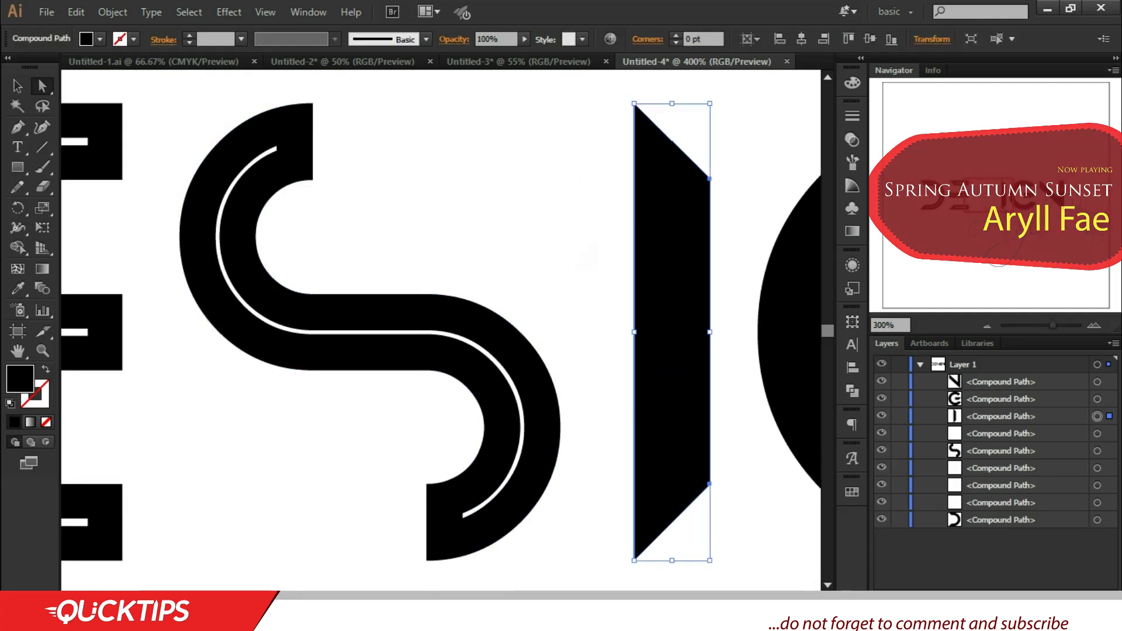
key(ctrl+c)
key(ctrl+f)
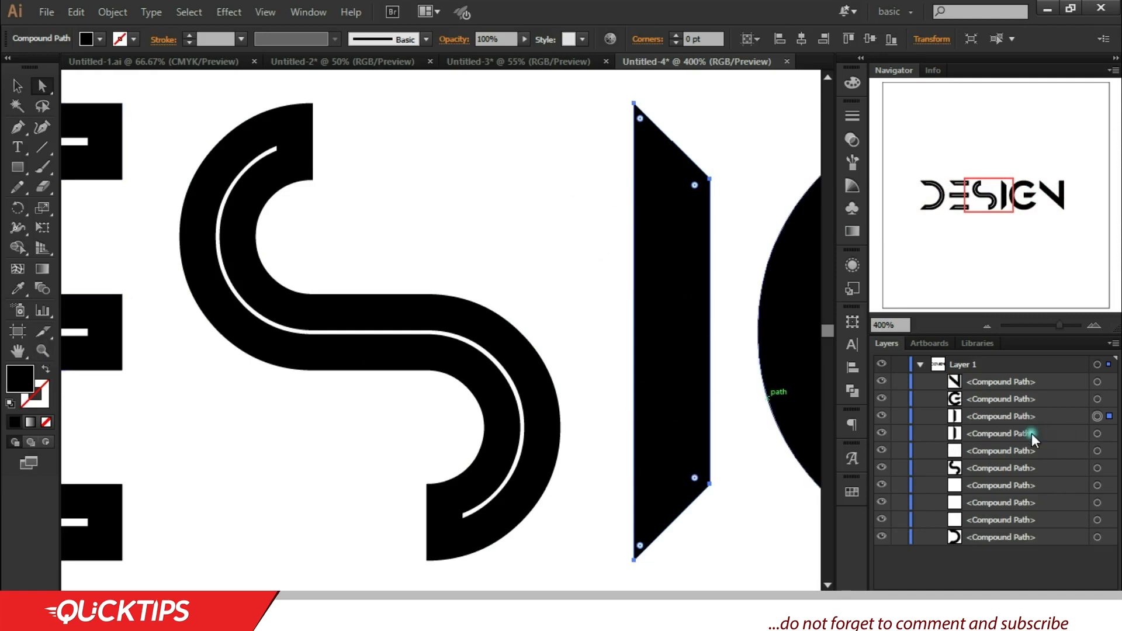
click(18, 288)
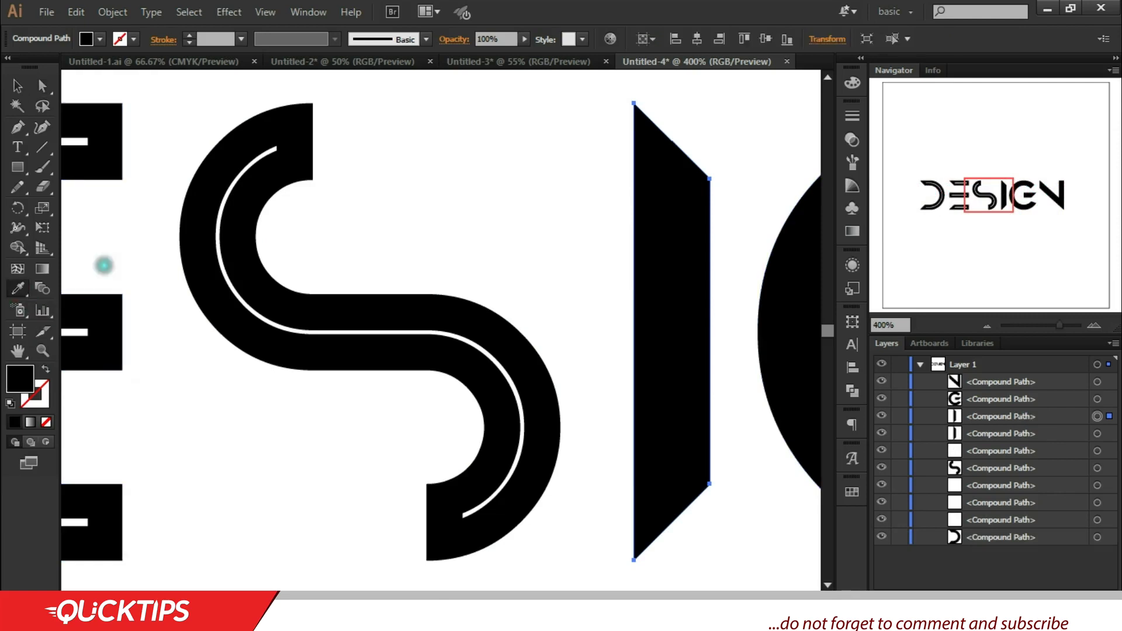
click(475, 183)
key(shift+x)
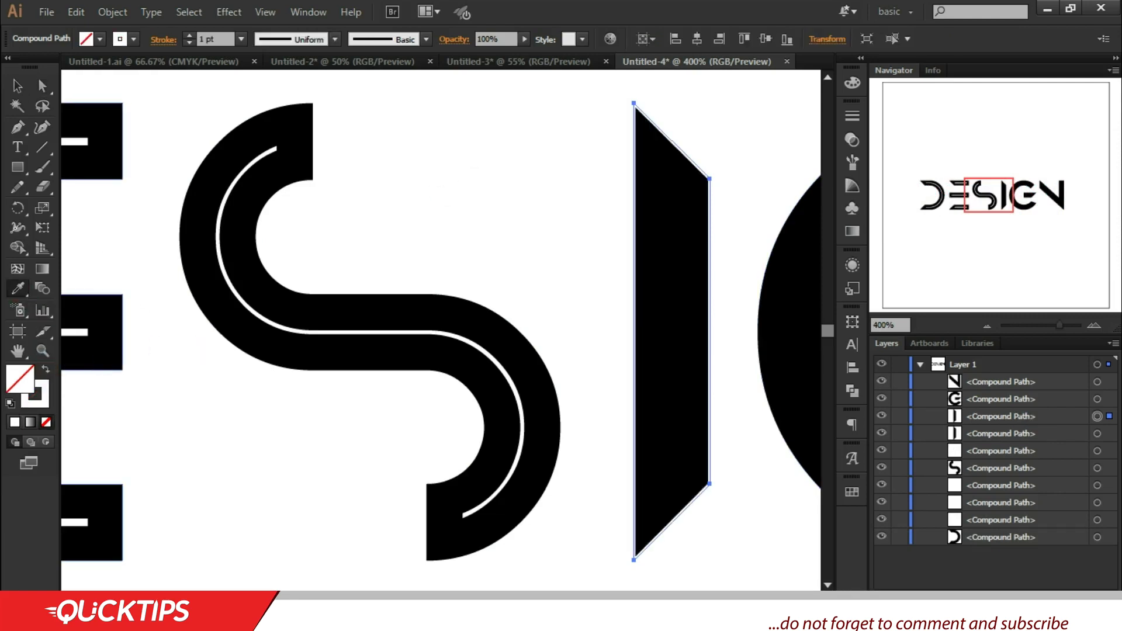
Set the I copy's stroke weight to 11 pt and align it to the inside.
click(188, 33)
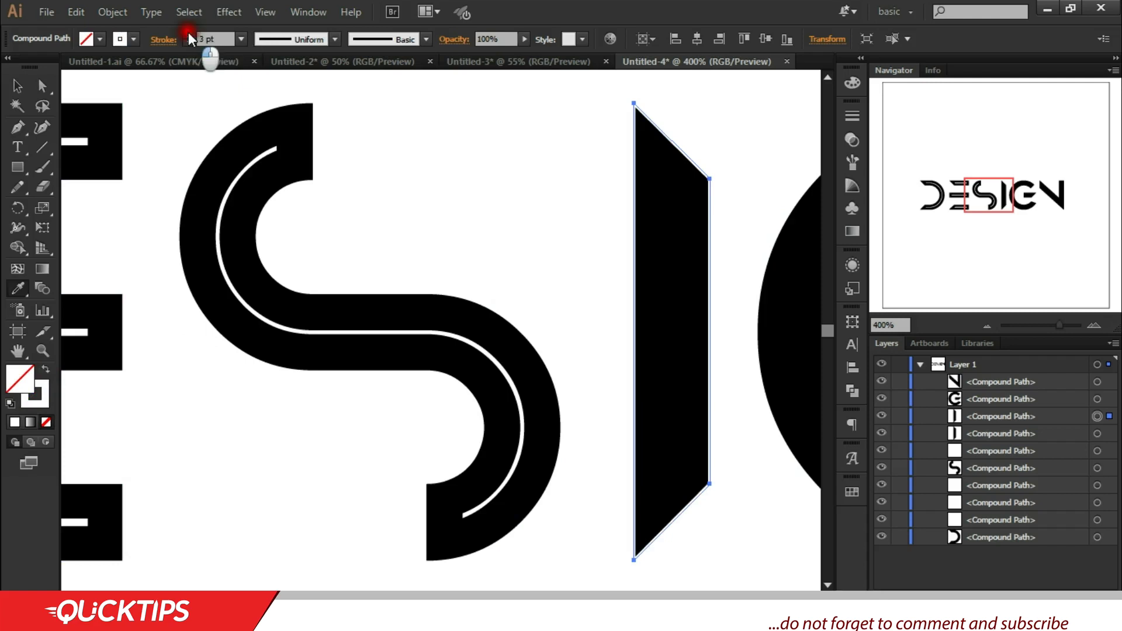
click(188, 33)
click(188, 34)
click(189, 34)
click(188, 33)
click(188, 33)
click(188, 34)
click(188, 33)
click(188, 33)
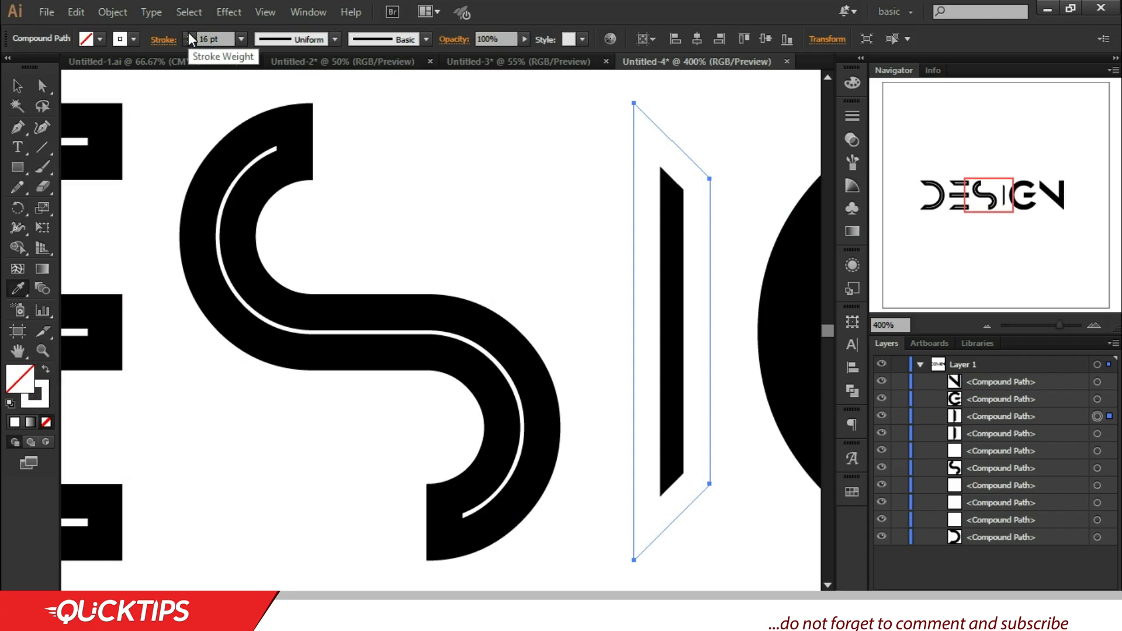
click(188, 32)
click(188, 33)
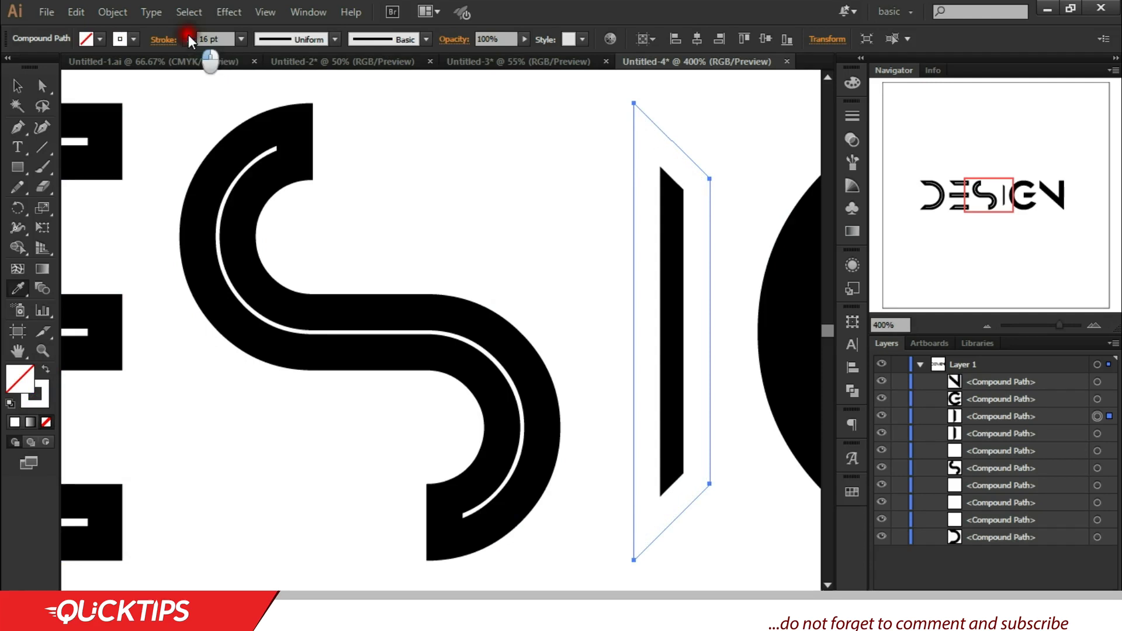
click(188, 35)
click(189, 35)
drag(227, 40, 188, 40)
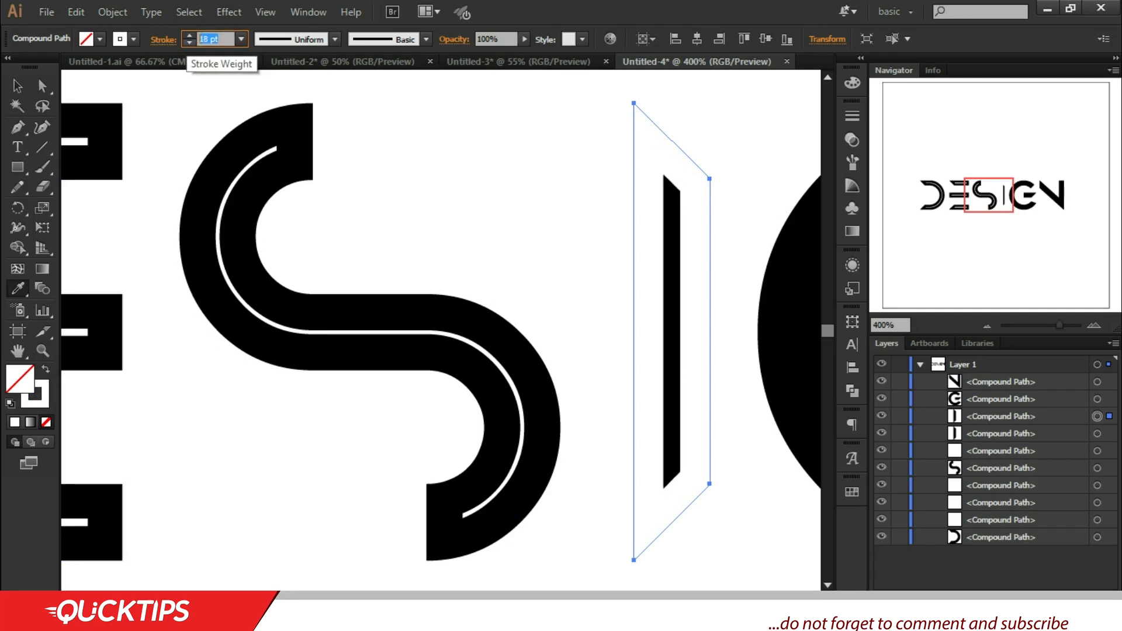
text(11)
key(Tab)
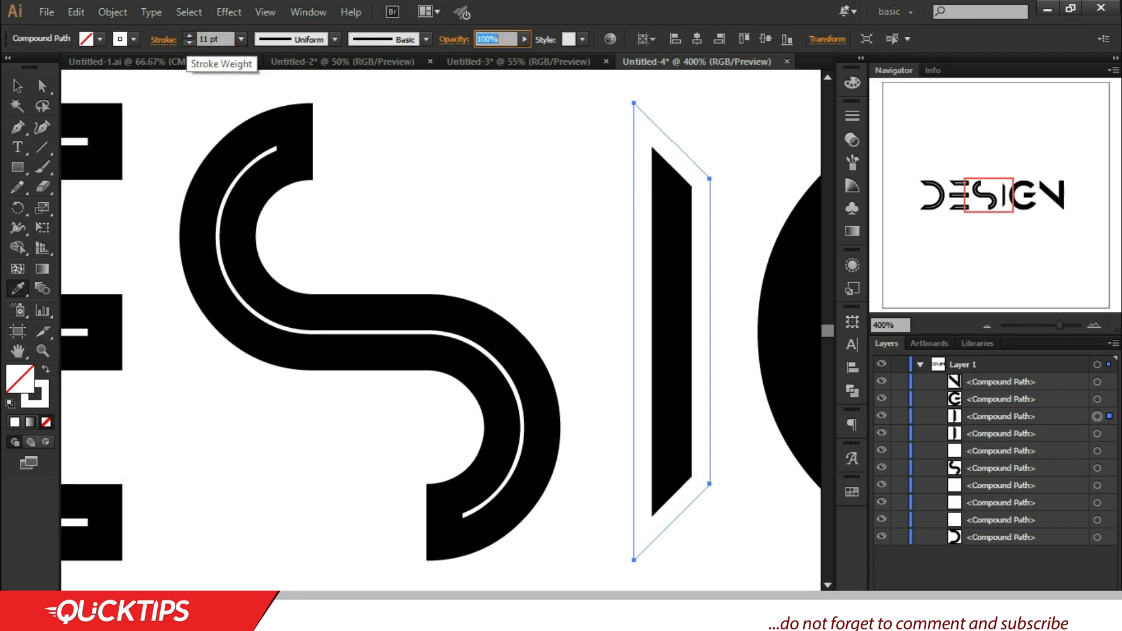
click(163, 39)
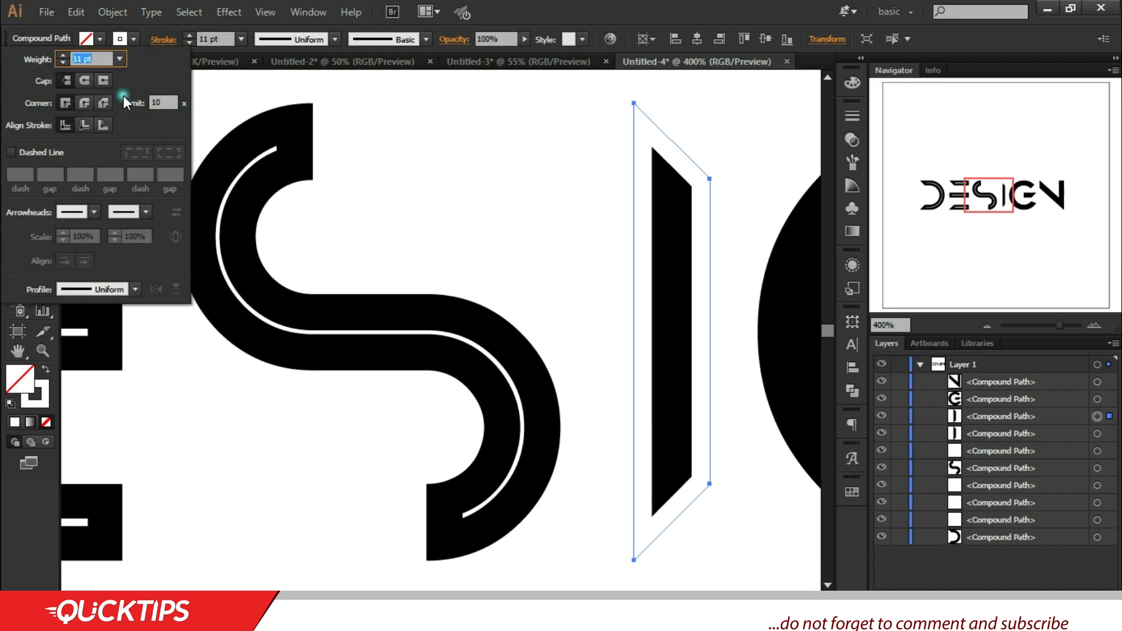
click(85, 125)
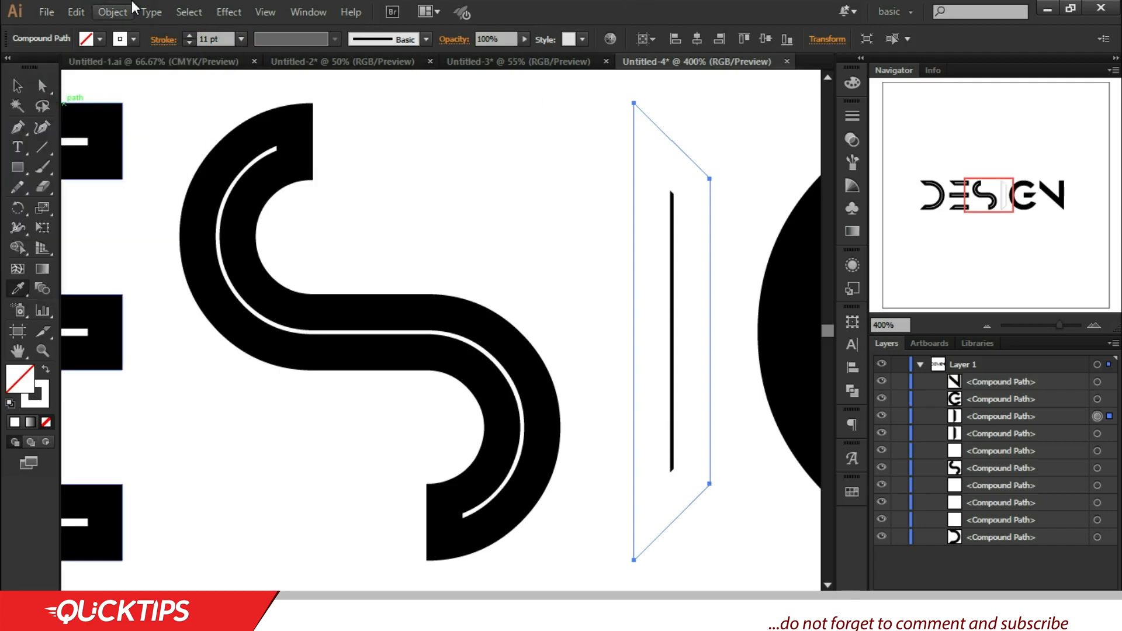
Expand the I's appearance and delete the outer outline, keeping the inner white line.
click(112, 12)
click(143, 205)
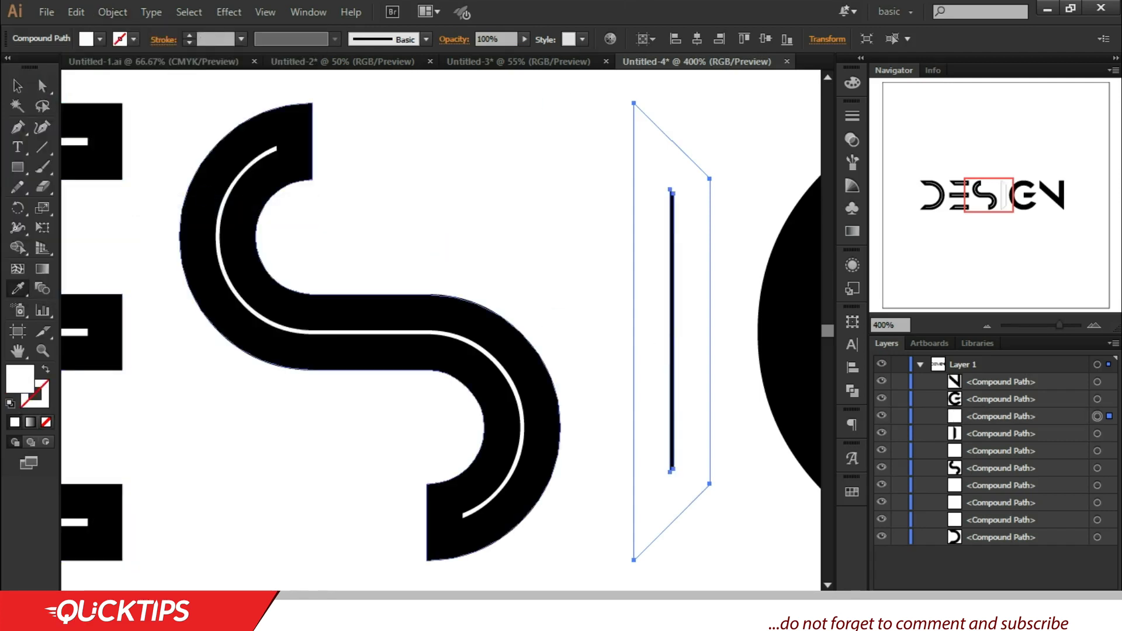
click(42, 86)
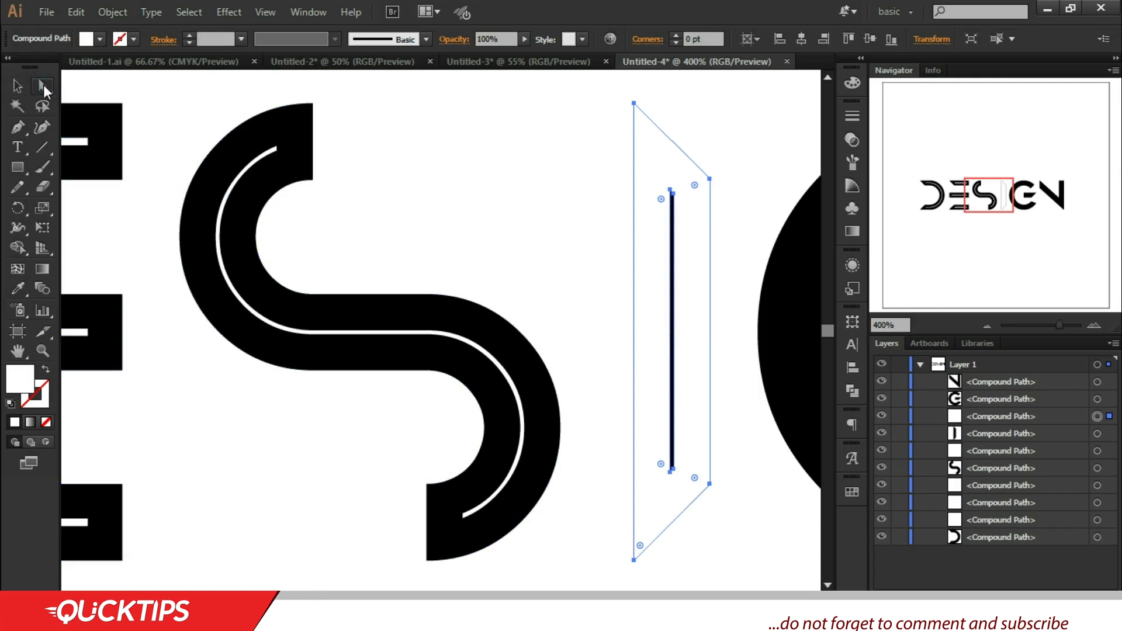
click(634, 258)
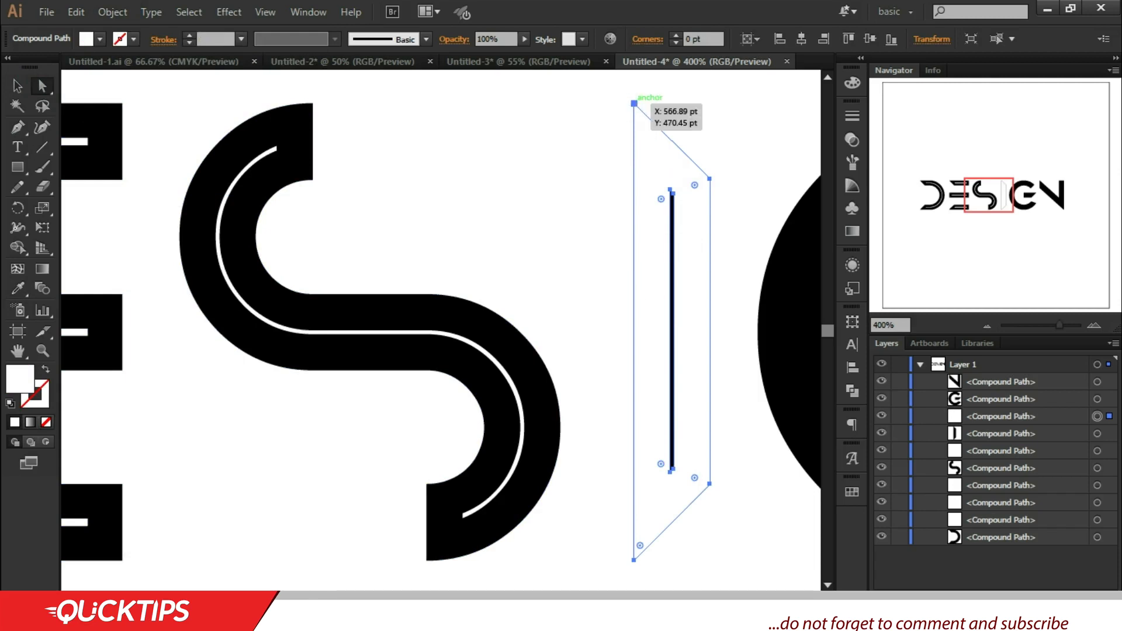
click(634, 103)
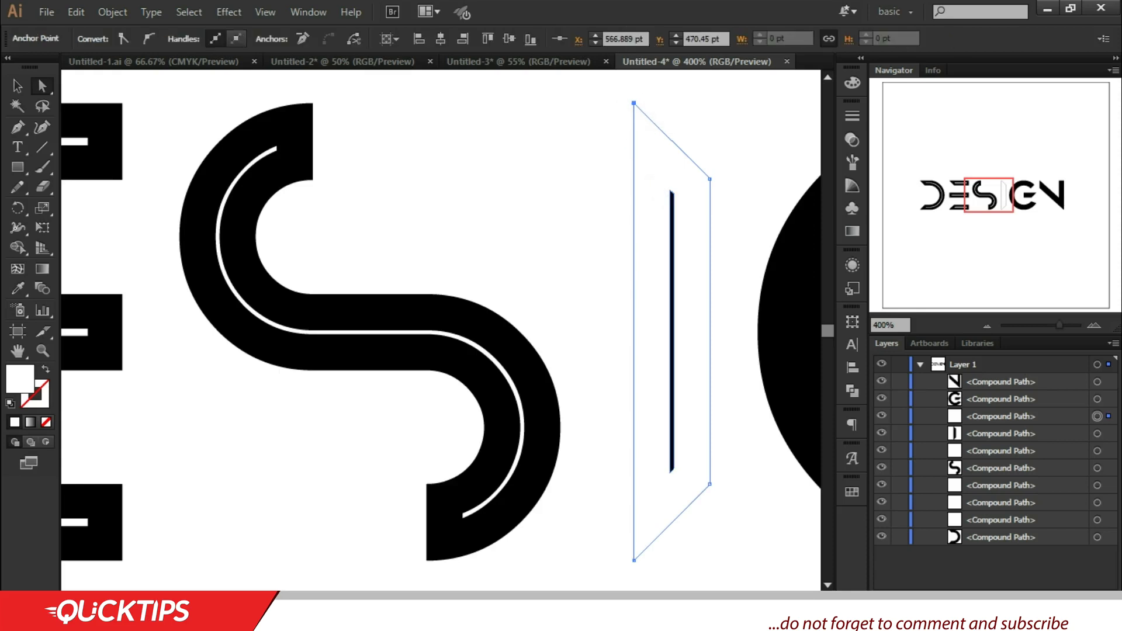
key(Delete)
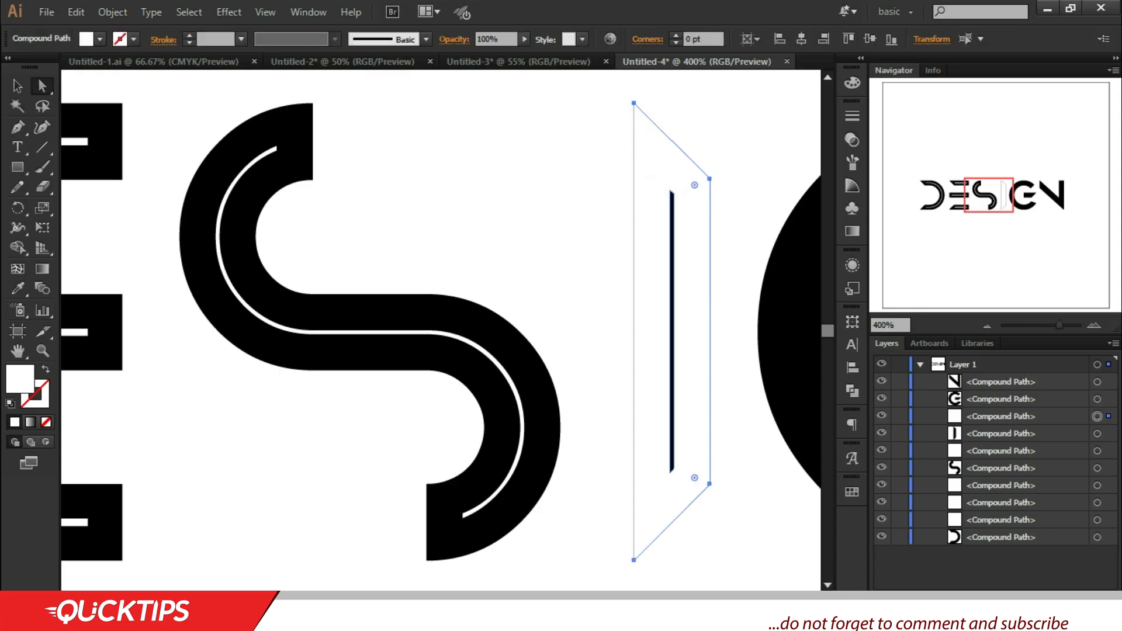
key(Delete)
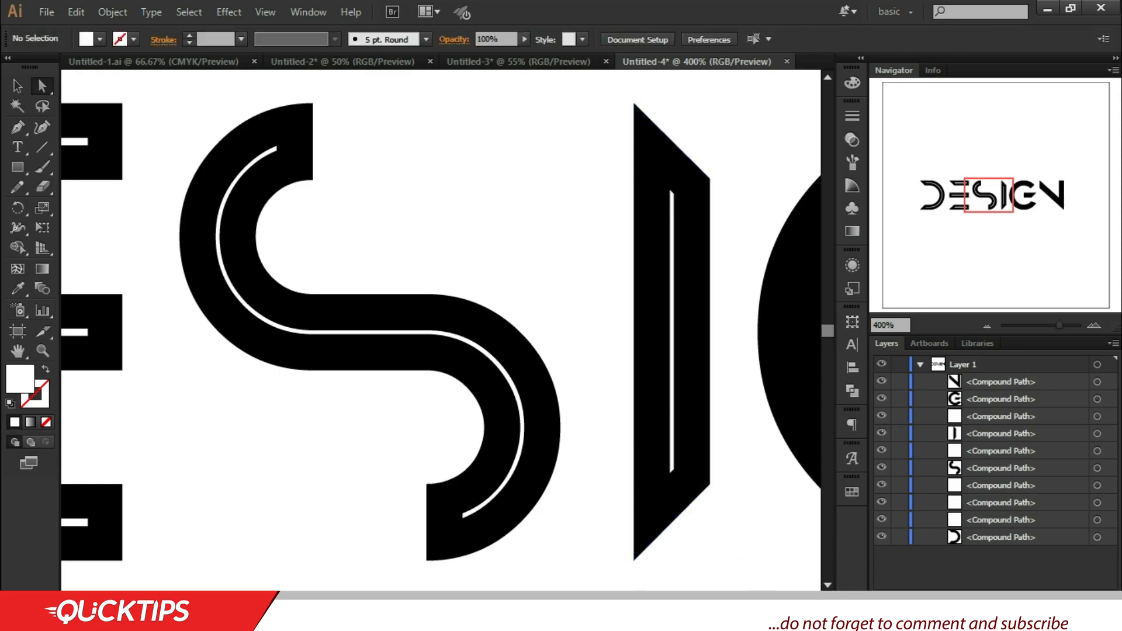
Paste a copy of the G in front with a white stroke and no fill.
scroll(441, 330, right, 12)
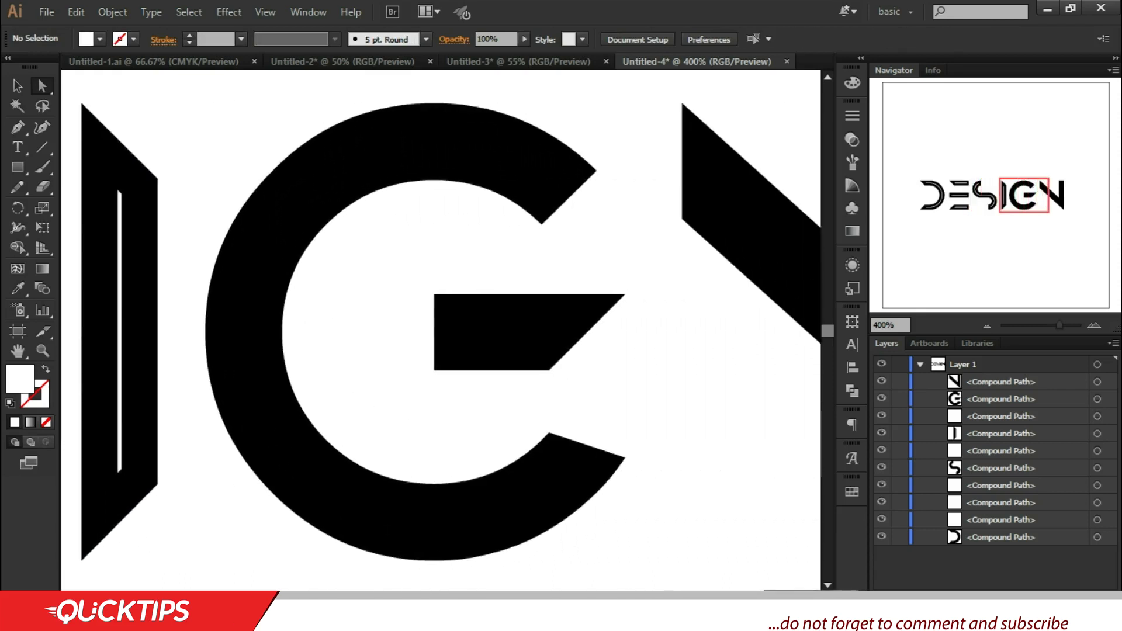
scroll(280, 320, right, 1)
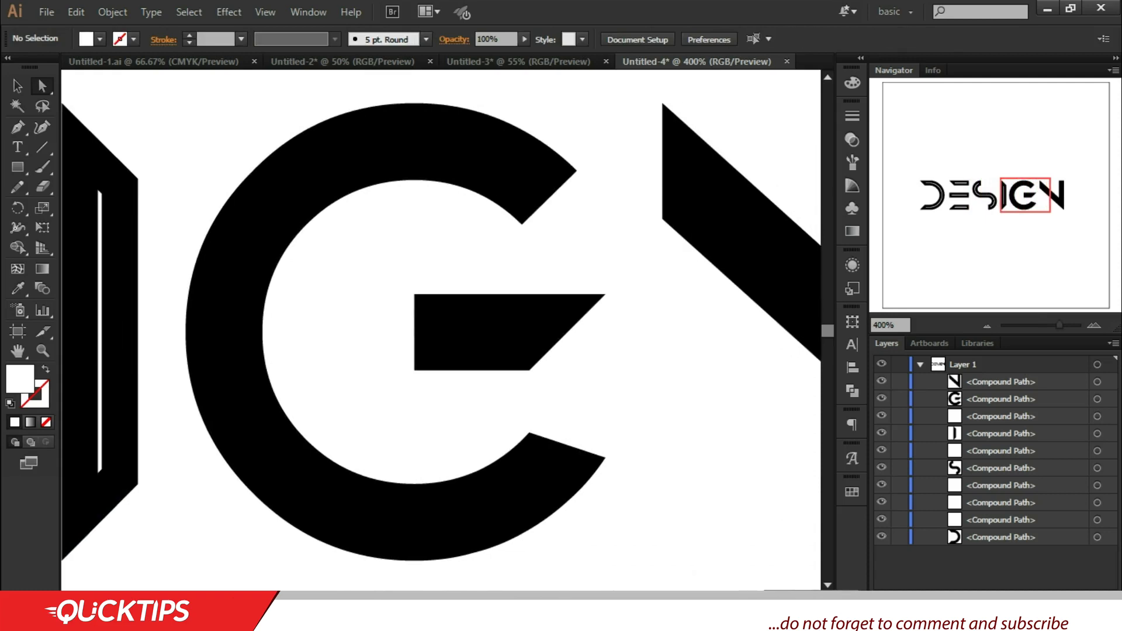
click(228, 324)
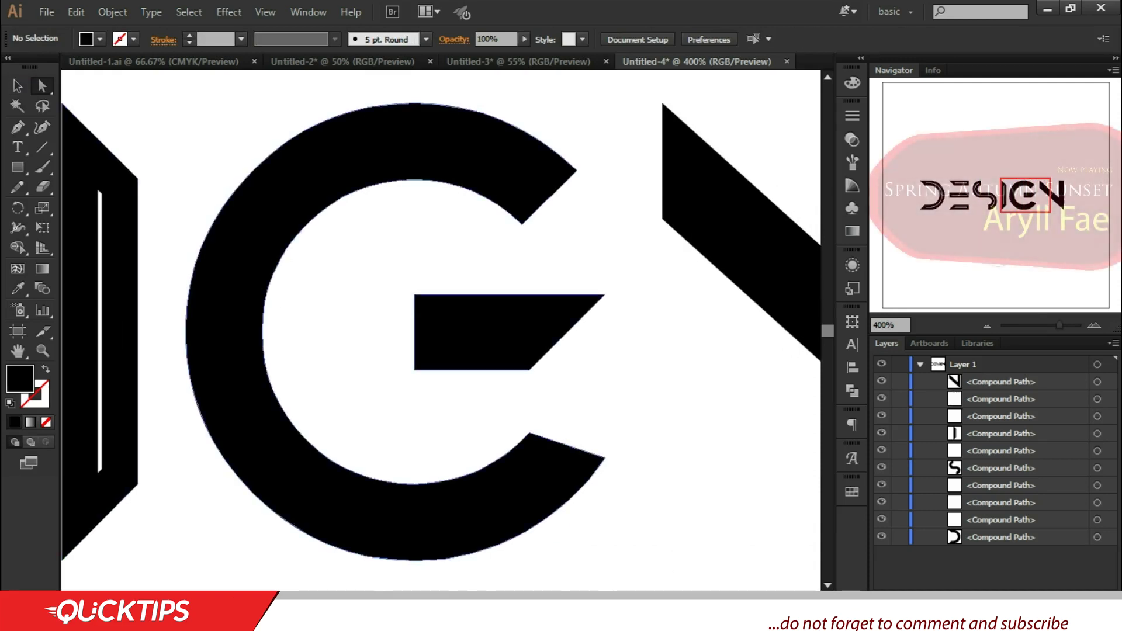
key(v)
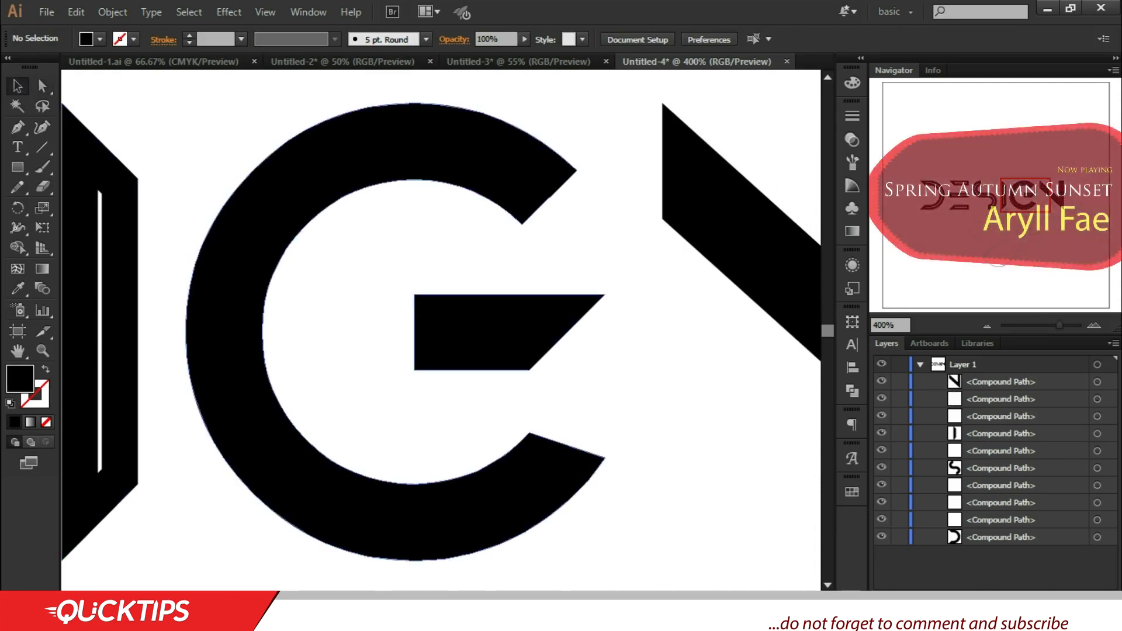
click(439, 318)
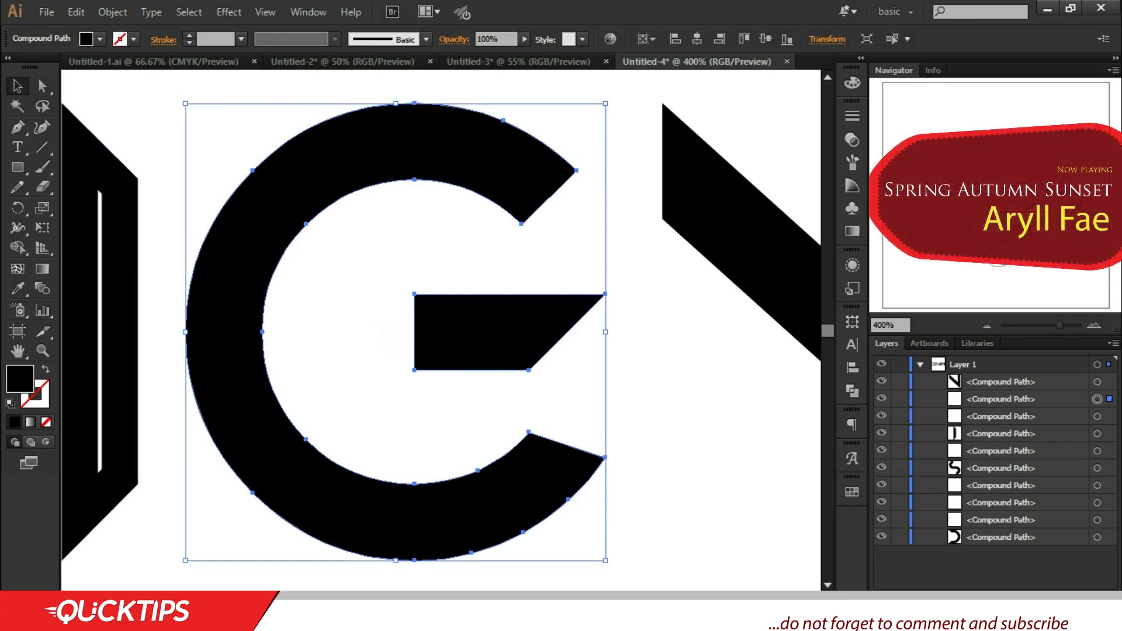
key(ctrl+c)
key(ctrl+f)
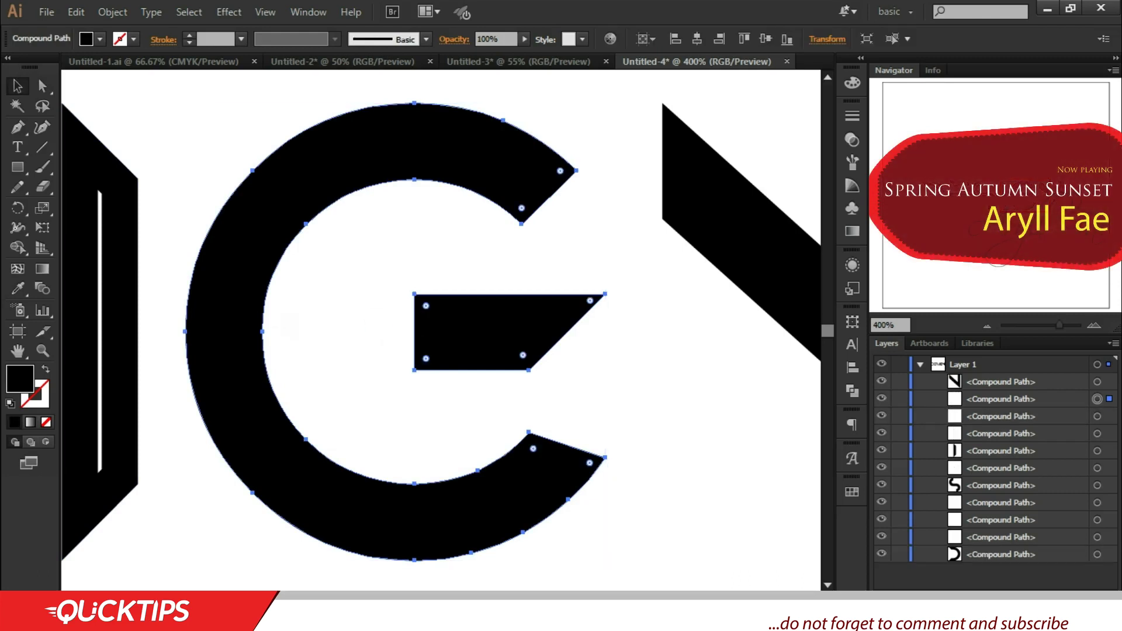
click(17, 287)
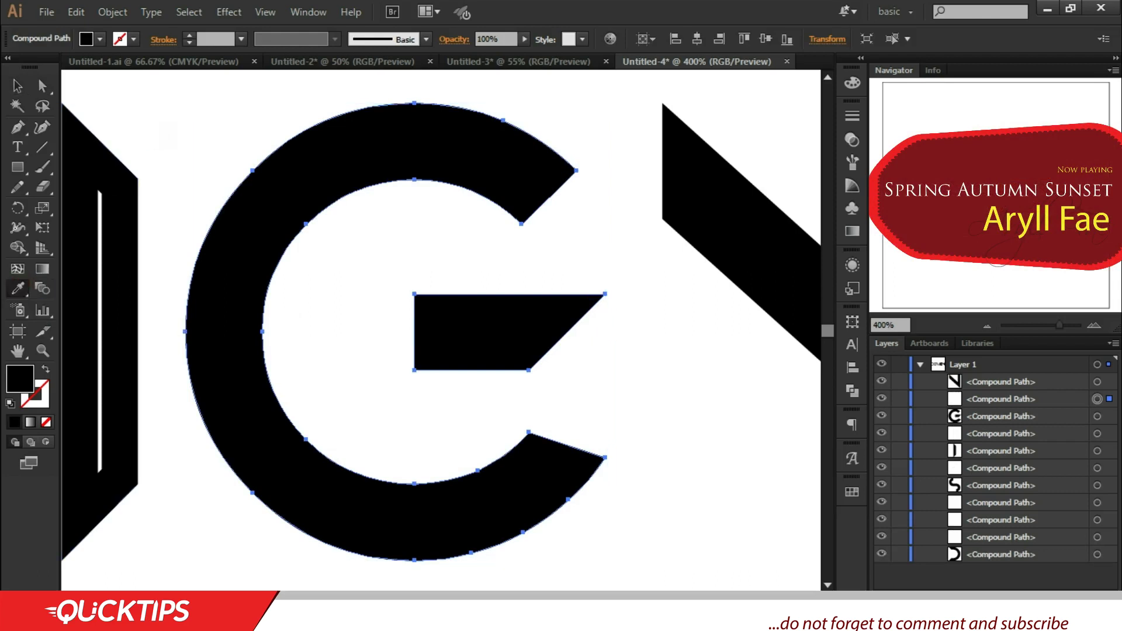
click(150, 147)
click(45, 369)
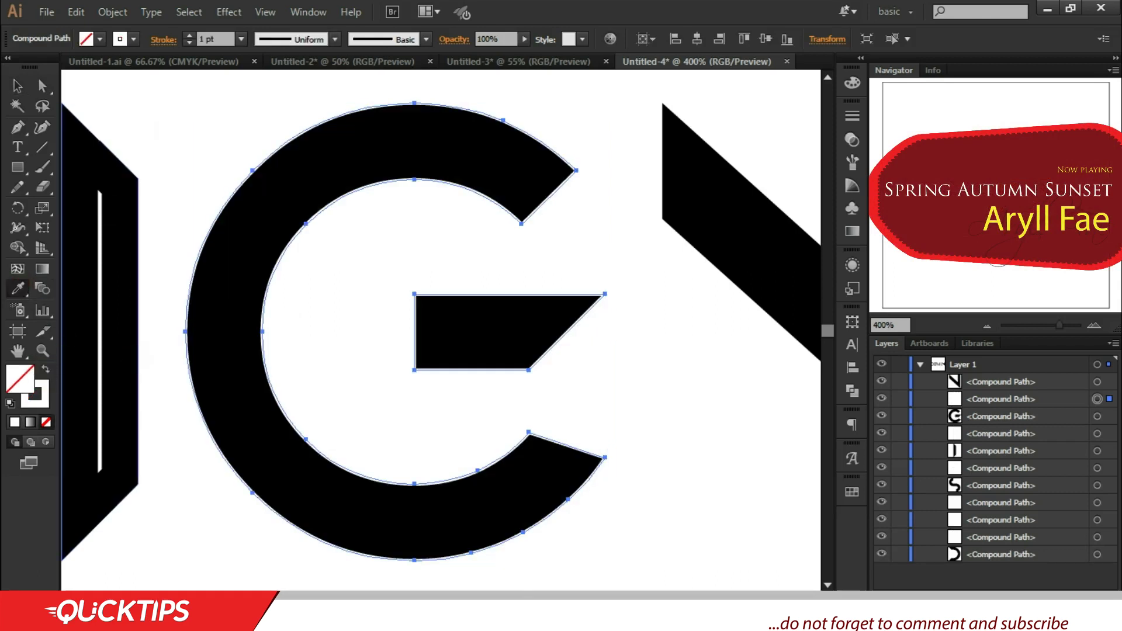
Align the G copy's stroke to the inside at 11 pt weight.
click(161, 39)
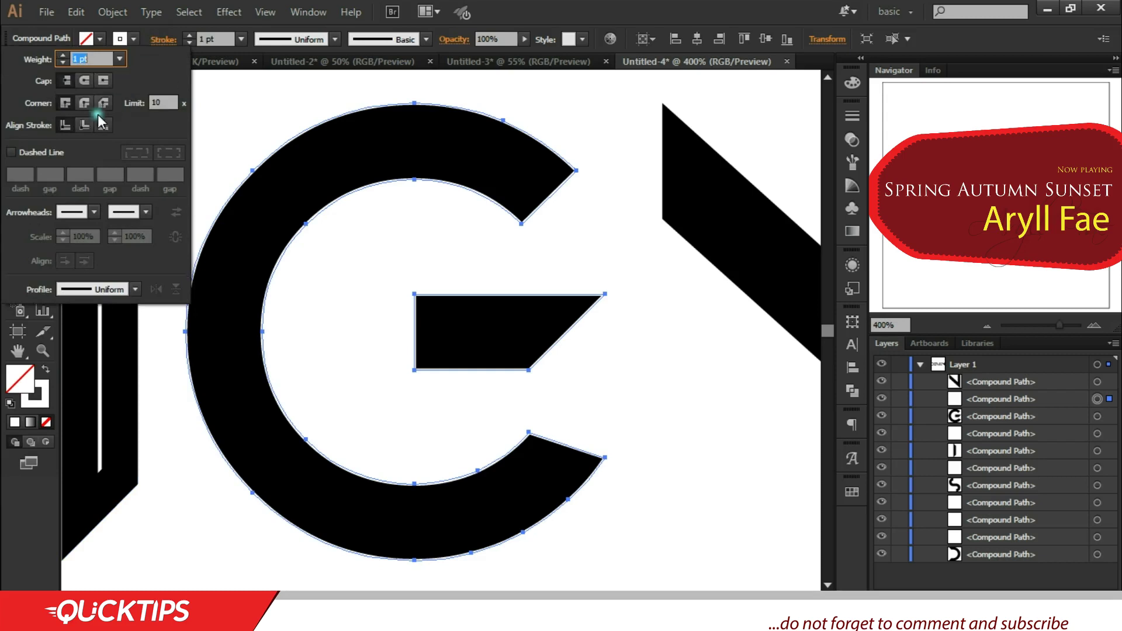
click(84, 124)
click(215, 39)
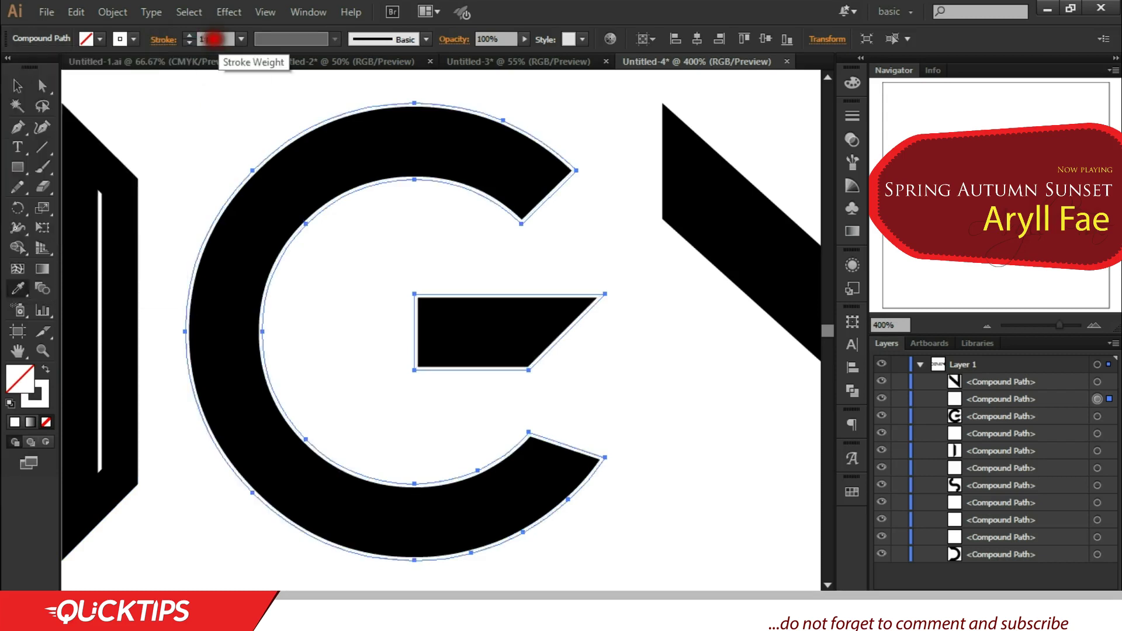
text(11)
key(Tab)
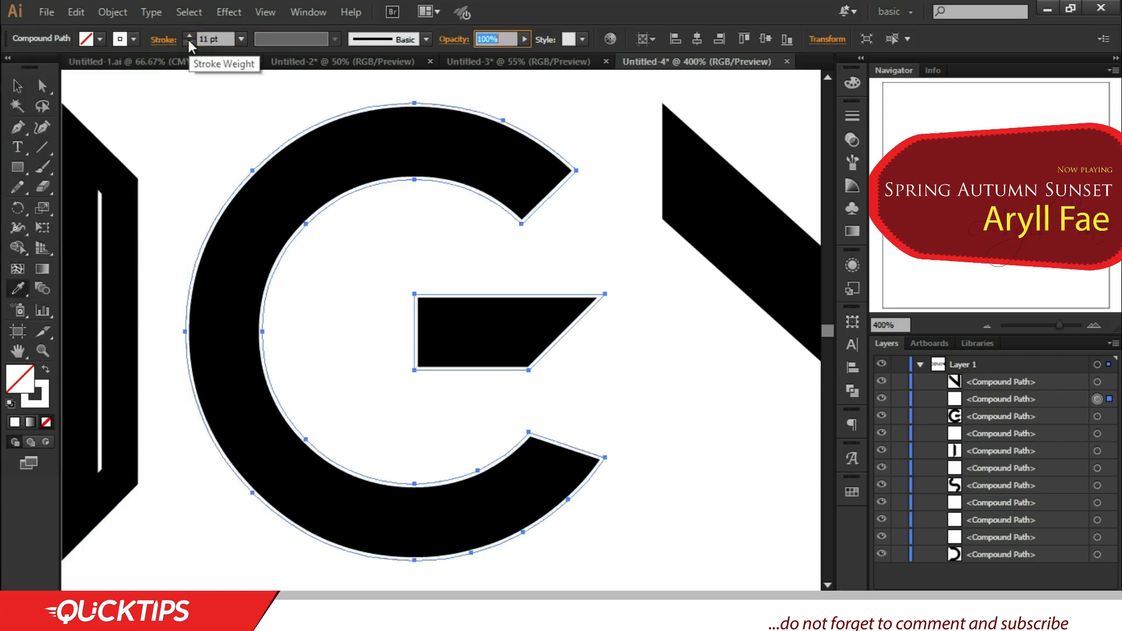
Expand the G's appearance and delete the outer outline anchors on its curve and crossbar.
click(113, 13)
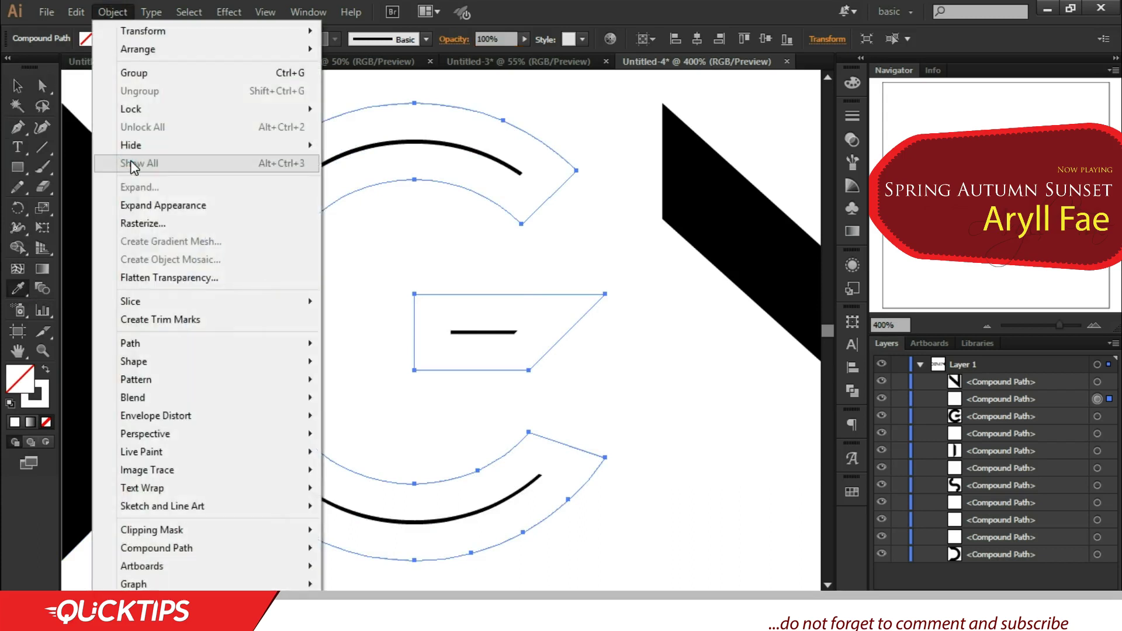
click(143, 206)
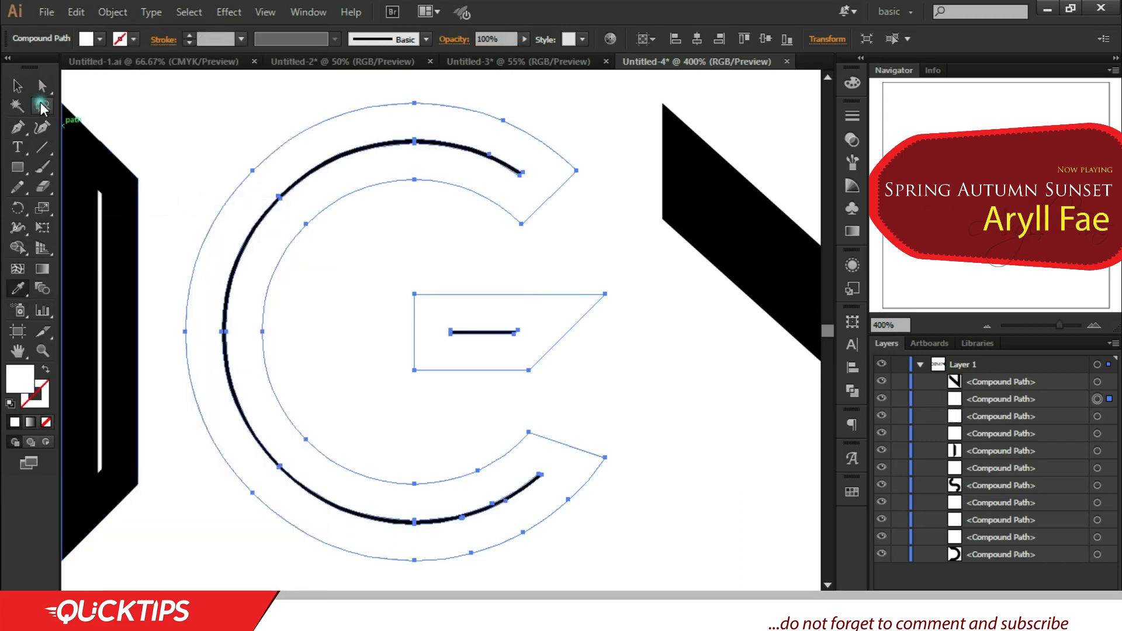
click(42, 86)
click(577, 170)
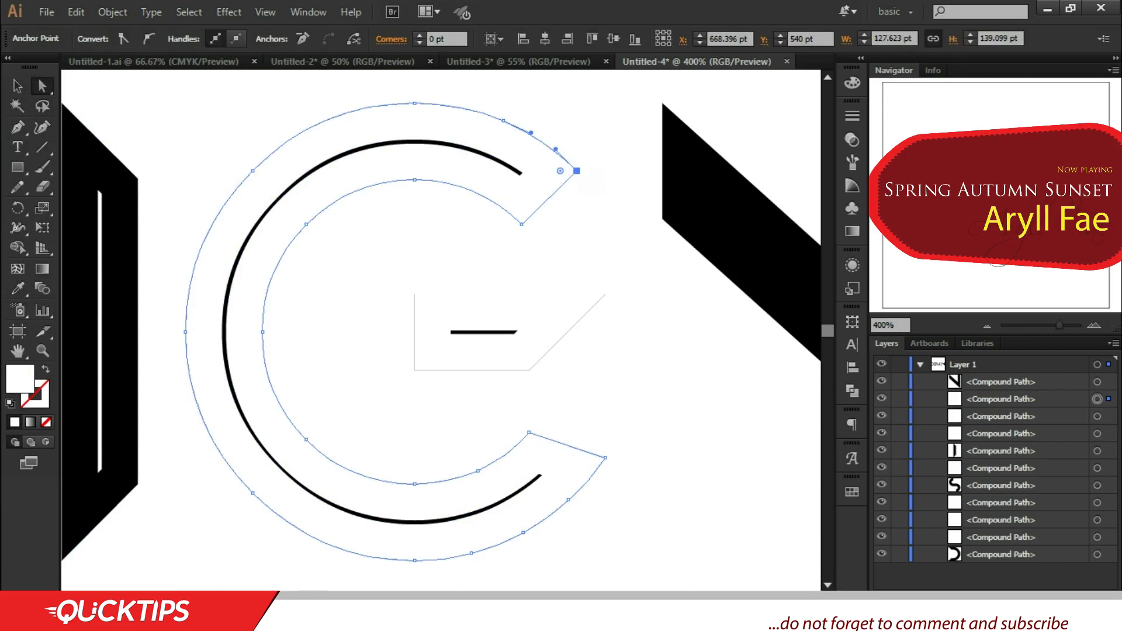
key(Delete)
key(Delete)
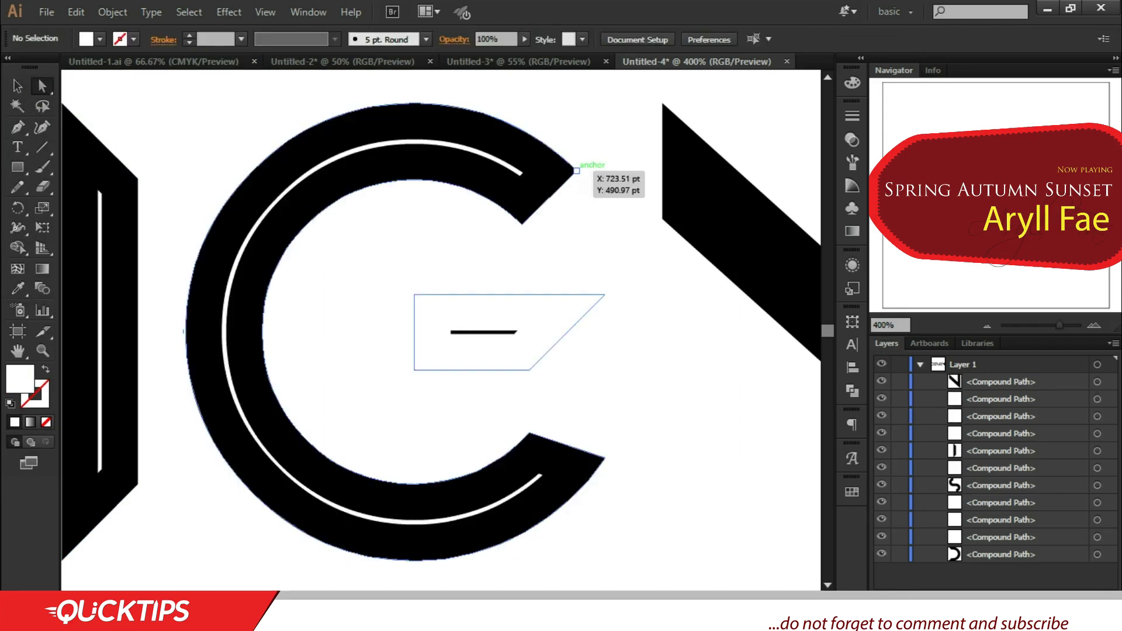
click(568, 315)
click(604, 294)
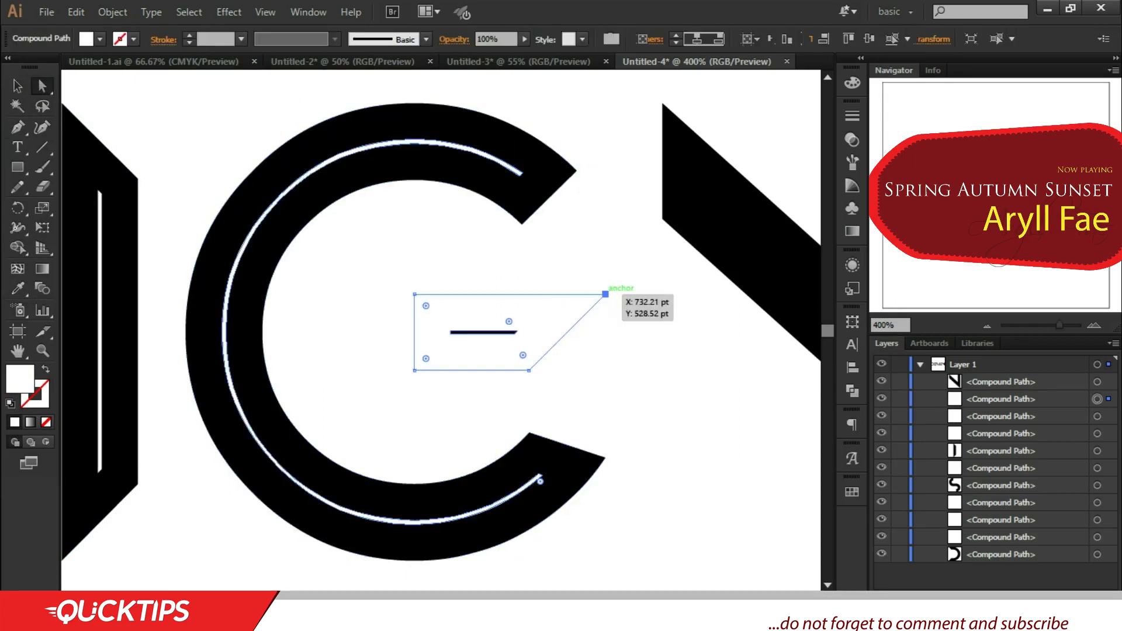
key(Delete)
key(ctrl+shift+a)
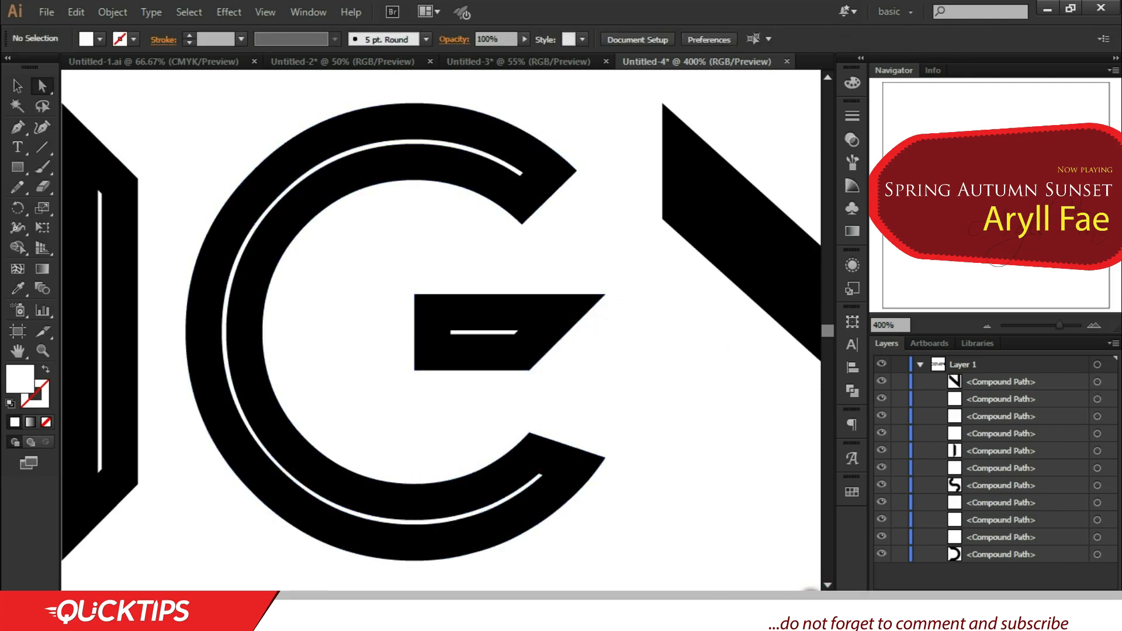
Paste a copy of the N in front and swap its white fill to a white stroke.
click(810, 593)
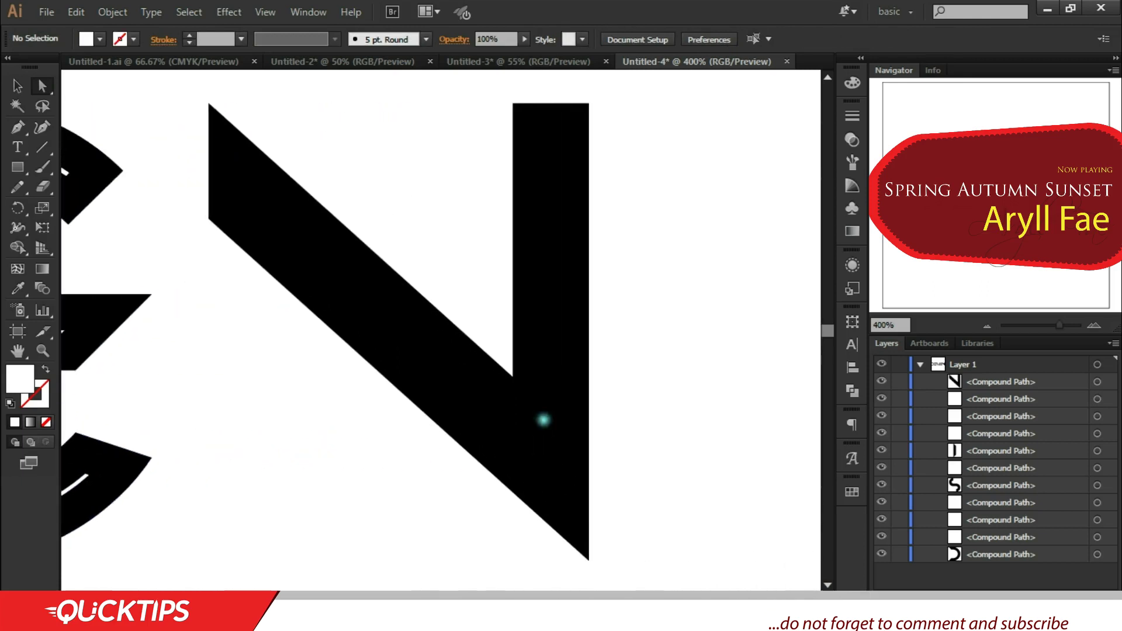
key(i)
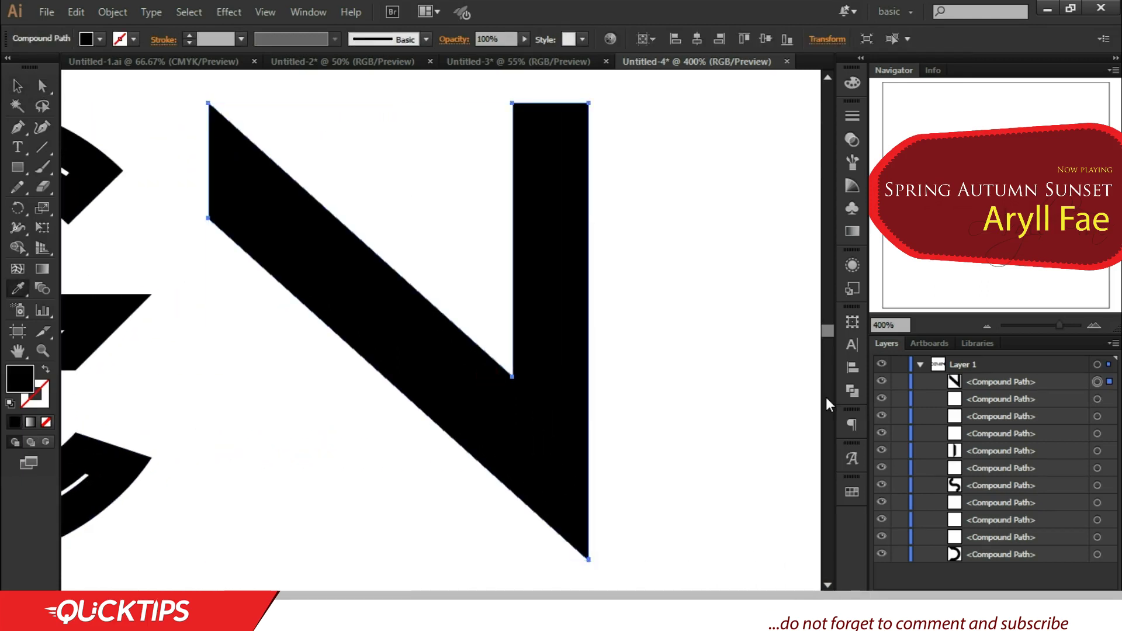
click(17, 86)
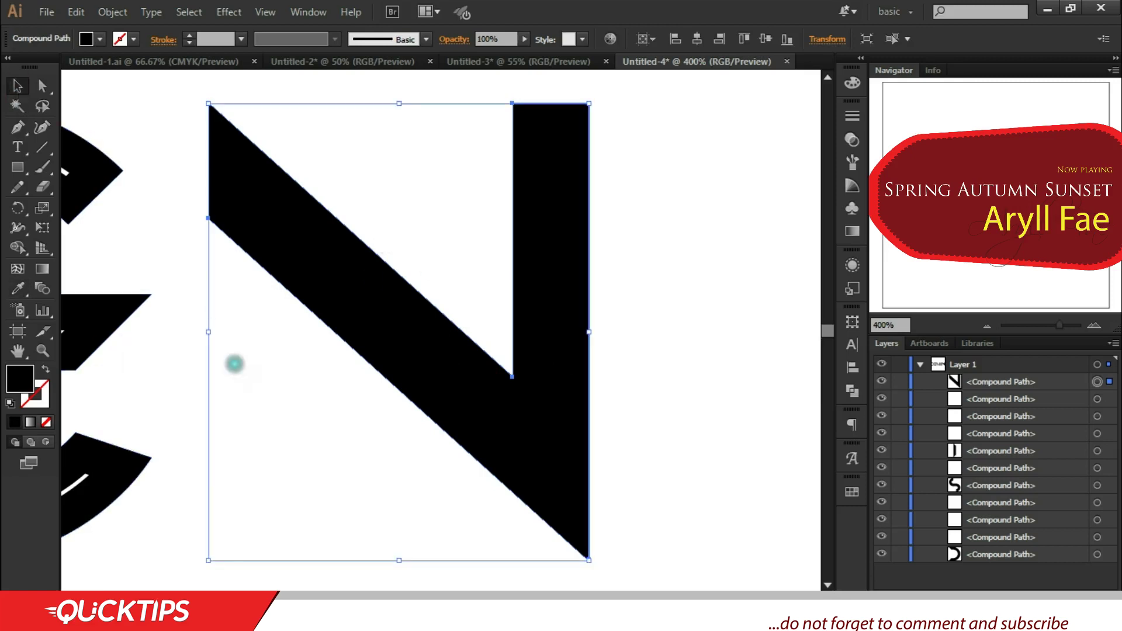
key(ctrl+c)
key(ctrl+f)
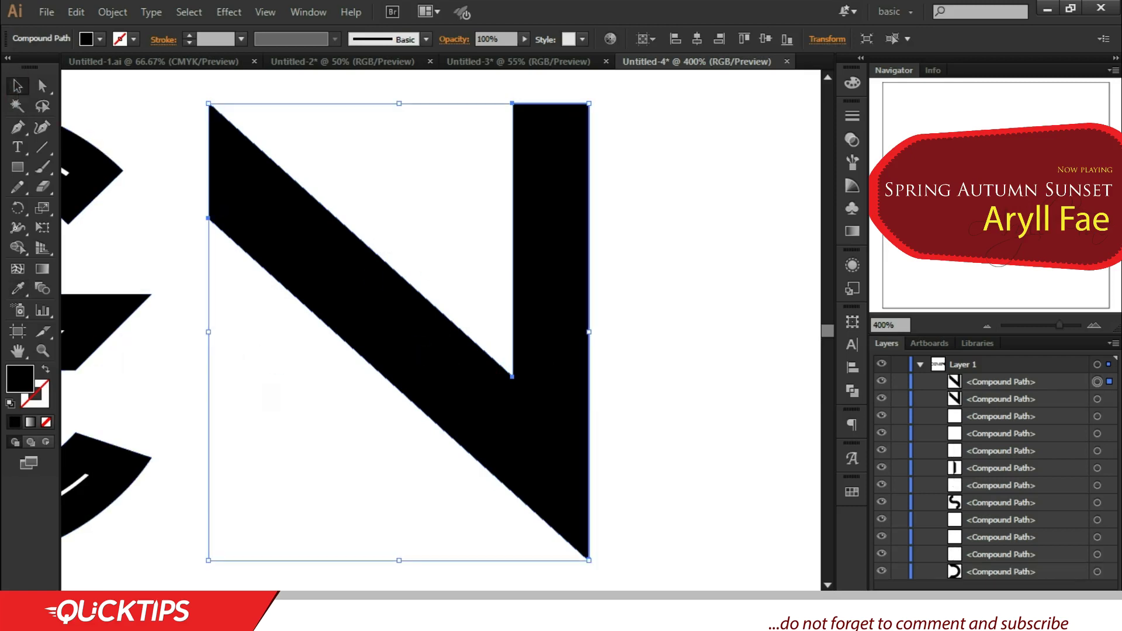
click(18, 291)
click(84, 263)
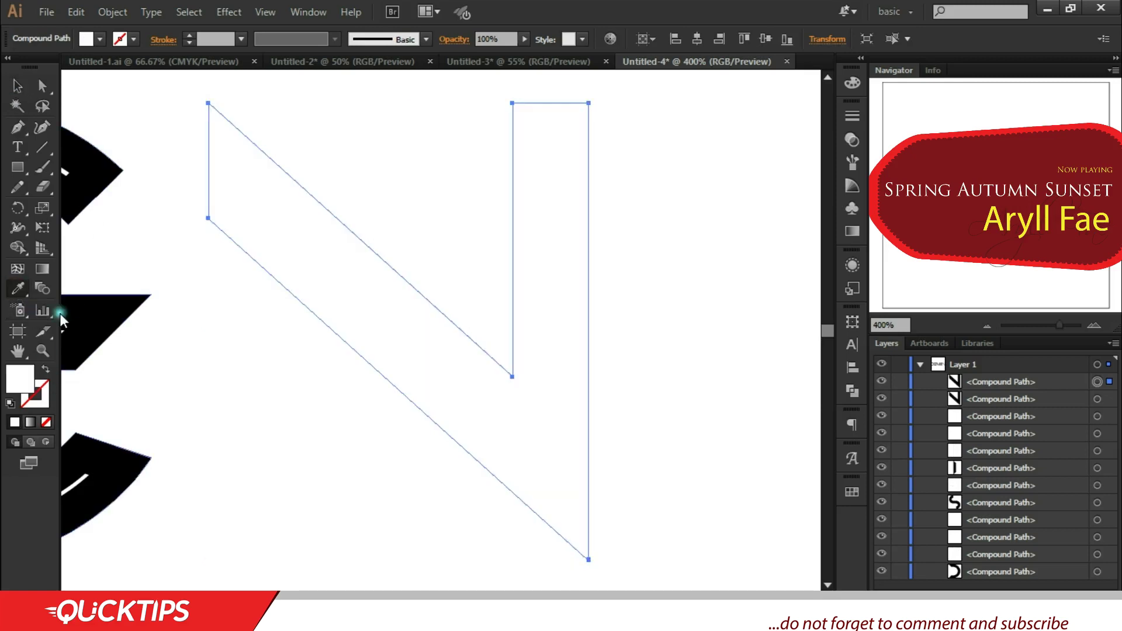
click(46, 369)
Align the N copy's stroke to the inside and set it to 11 pt.
click(93, 328)
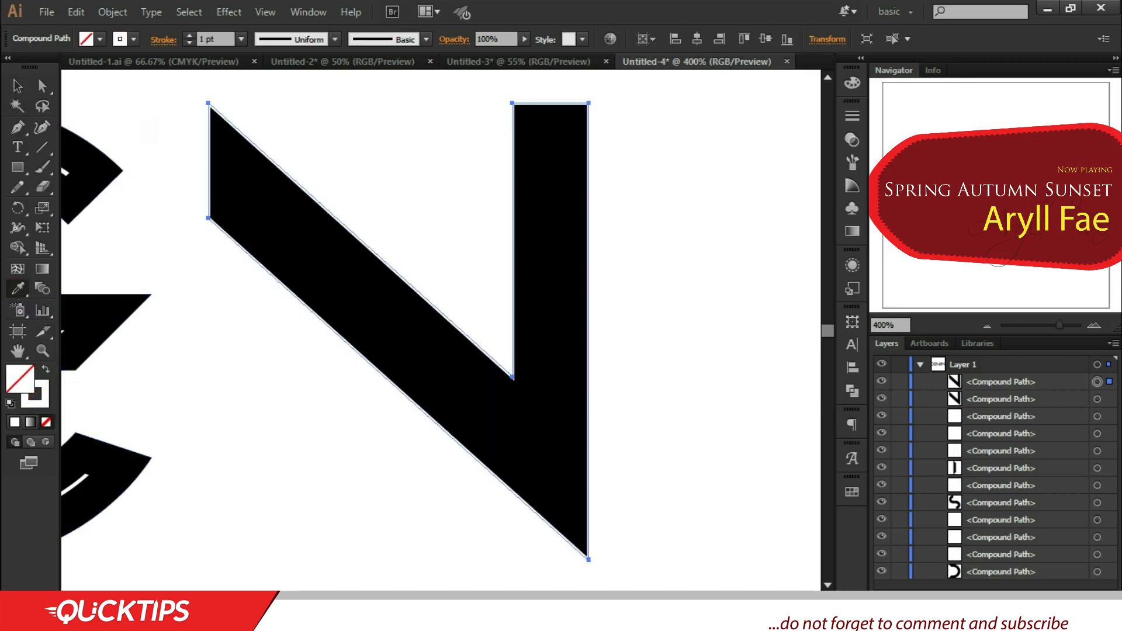
click(163, 40)
click(86, 125)
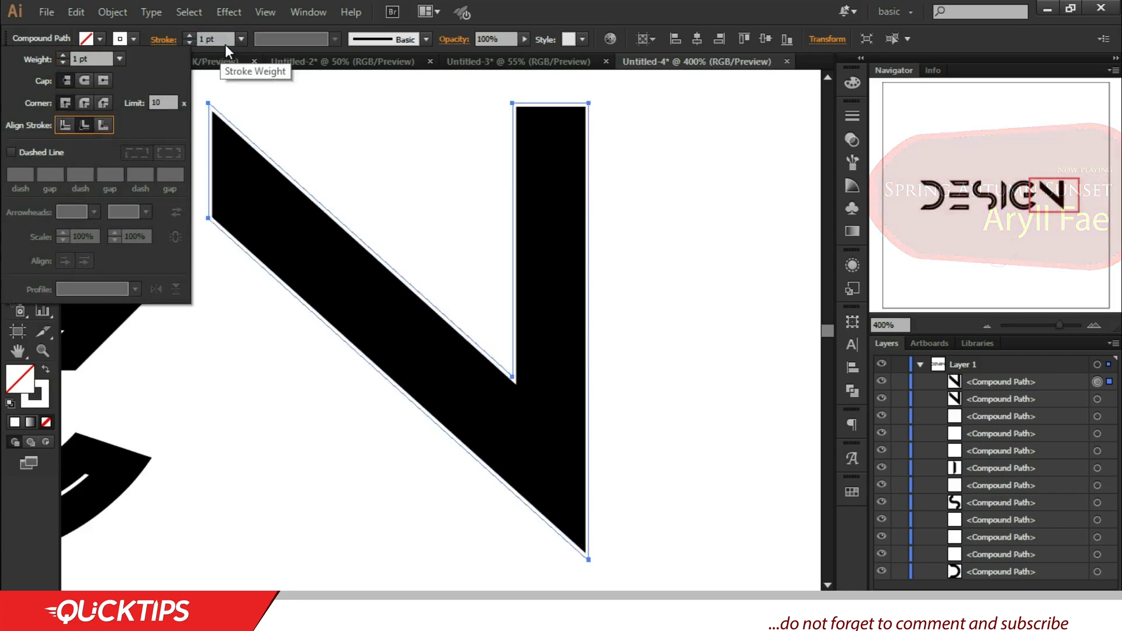
click(163, 39)
text(11)
key(Tab)
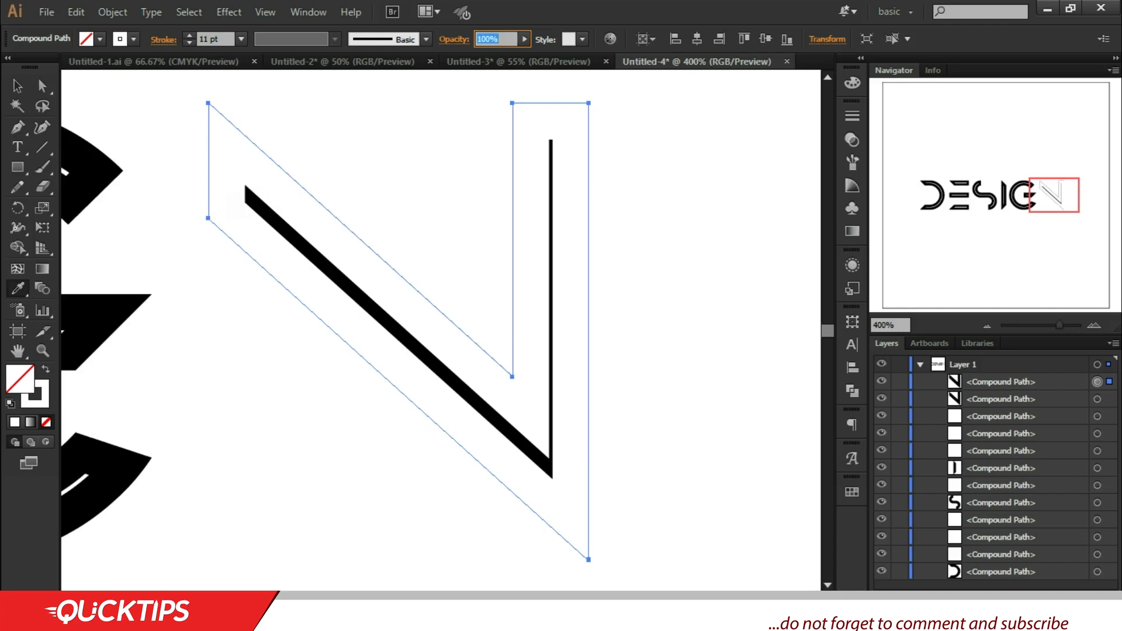
key(v)
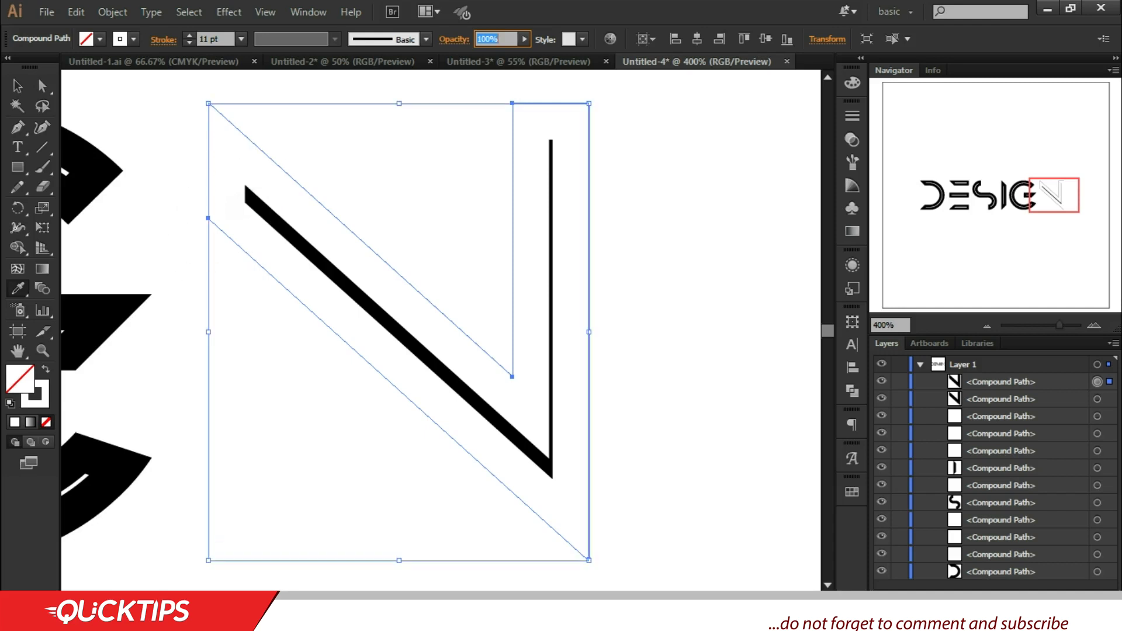
Select the N compound path and expand its appearance into outlined shapes.
click(336, 158)
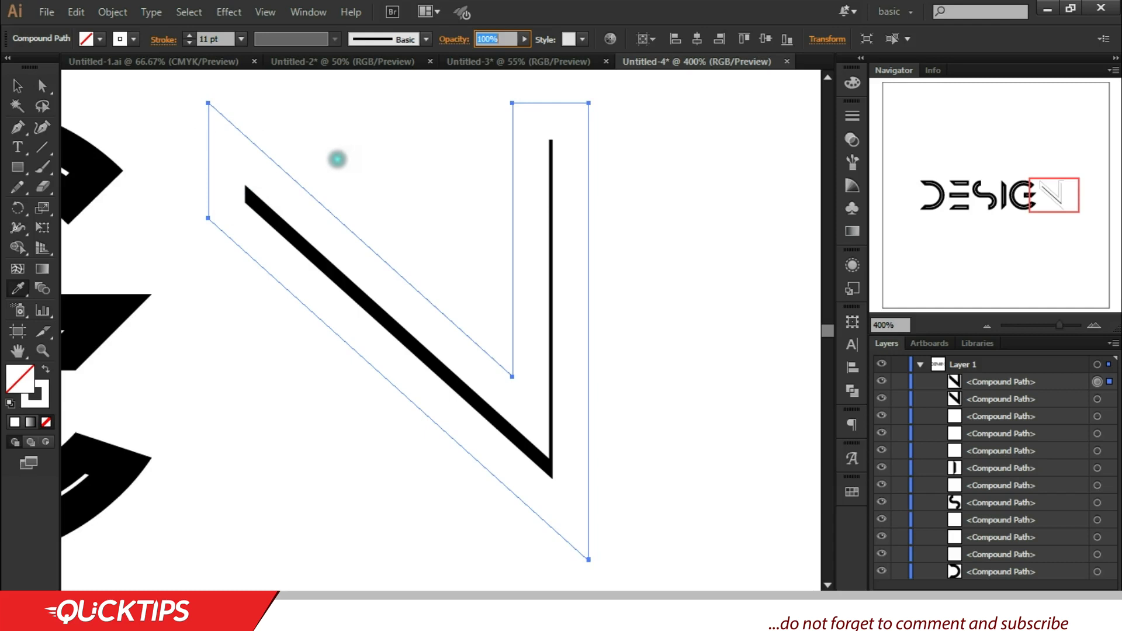
click(14, 86)
click(16, 88)
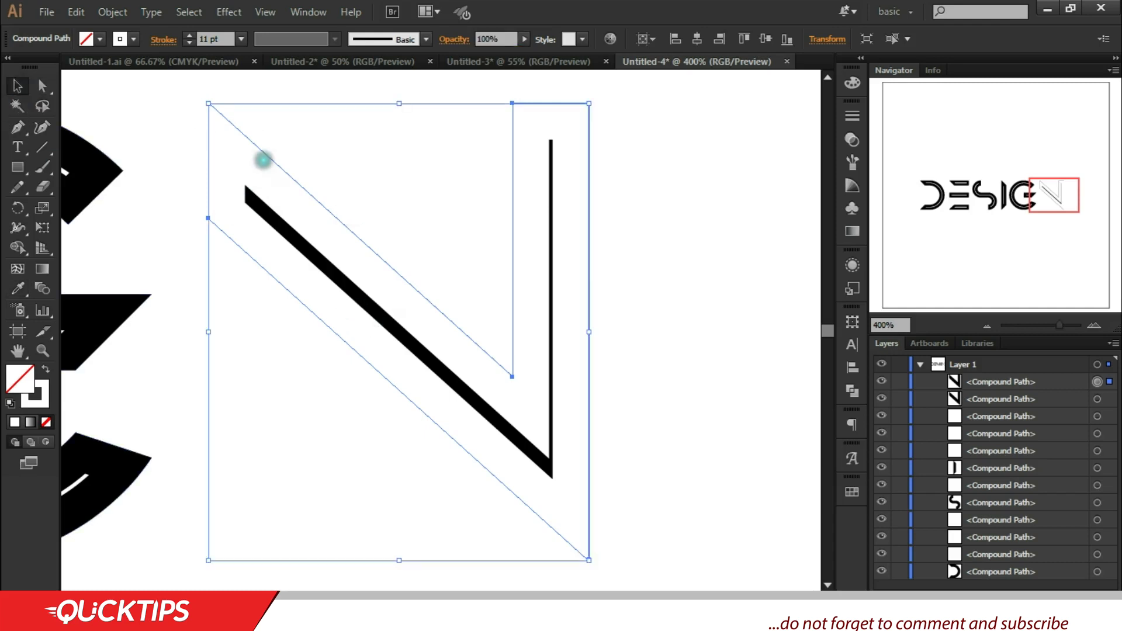
click(686, 288)
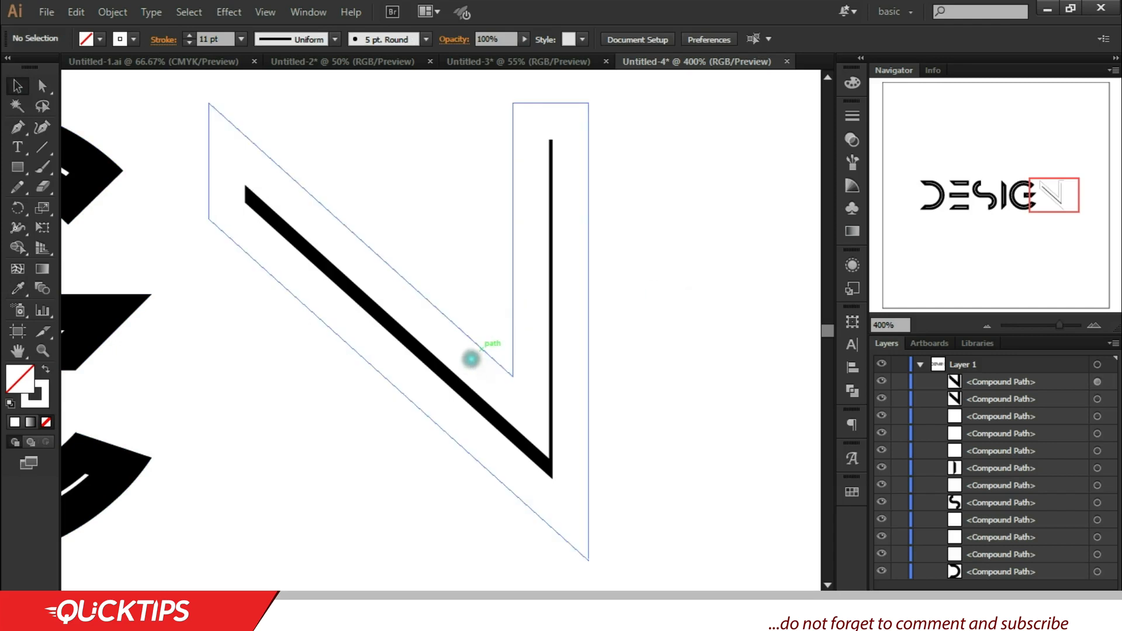
click(468, 359)
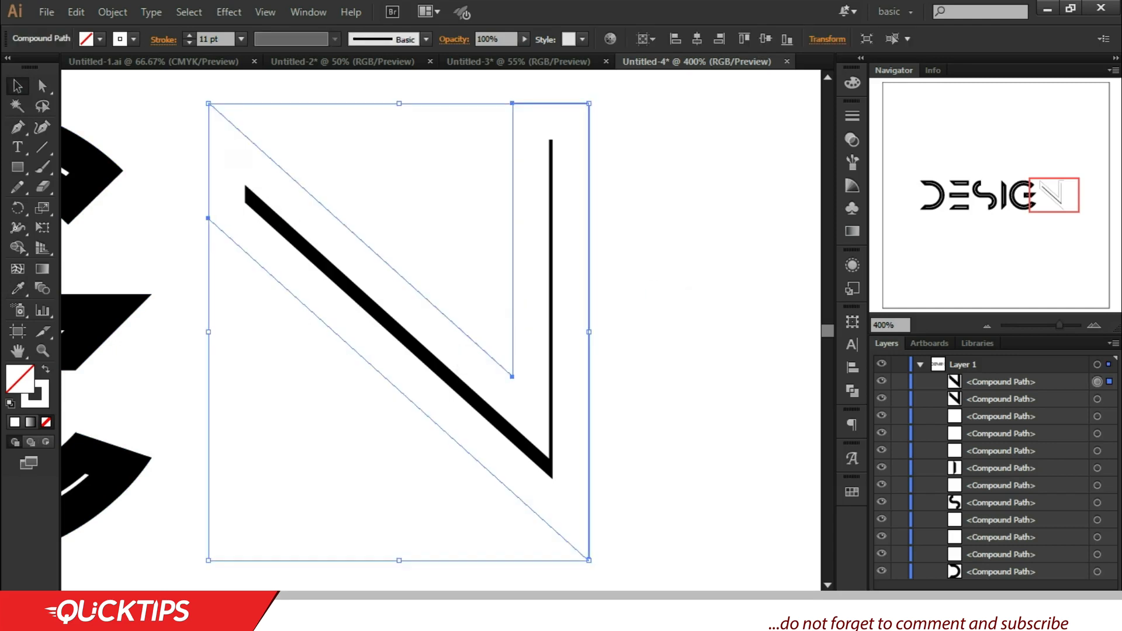
click(111, 11)
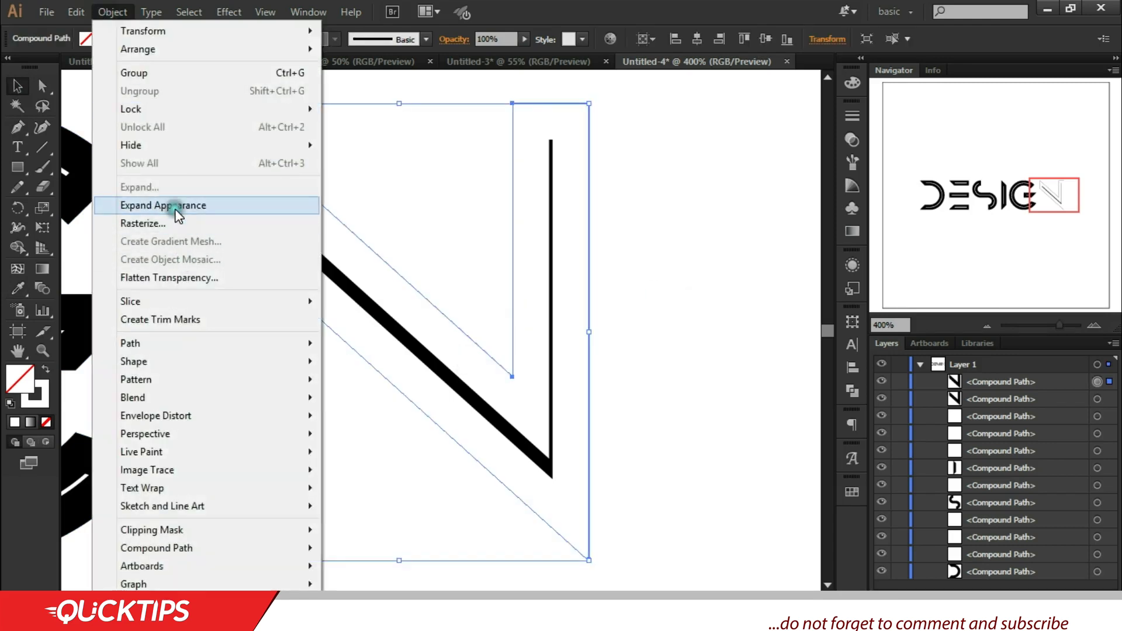
click(177, 212)
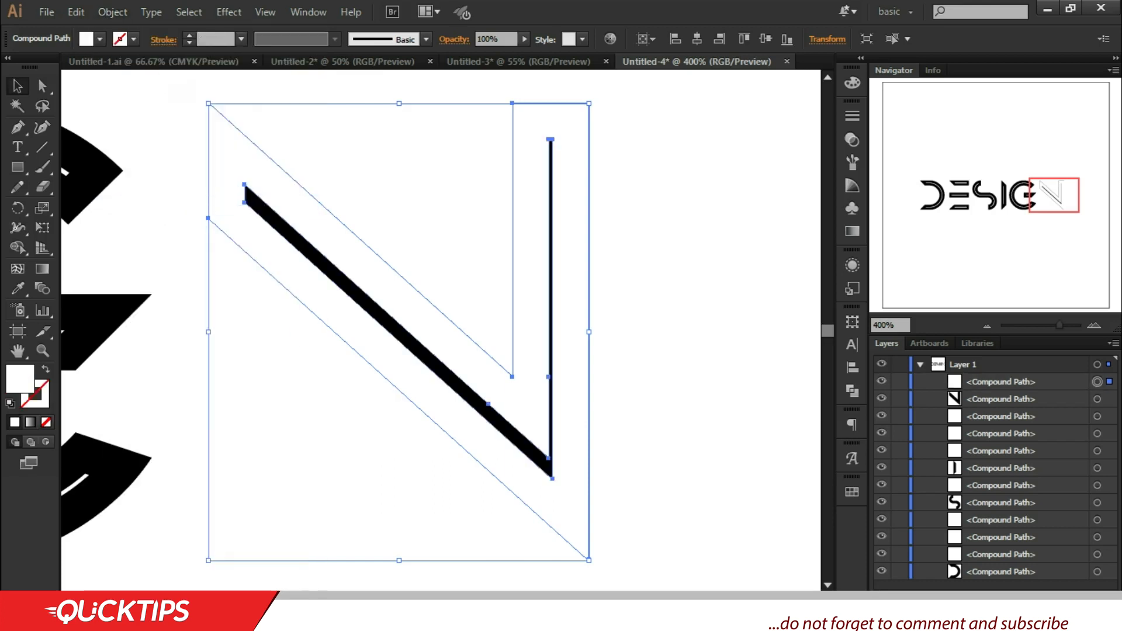
Try deleting the N's top-left anchor, then undo the deletion.
click(42, 86)
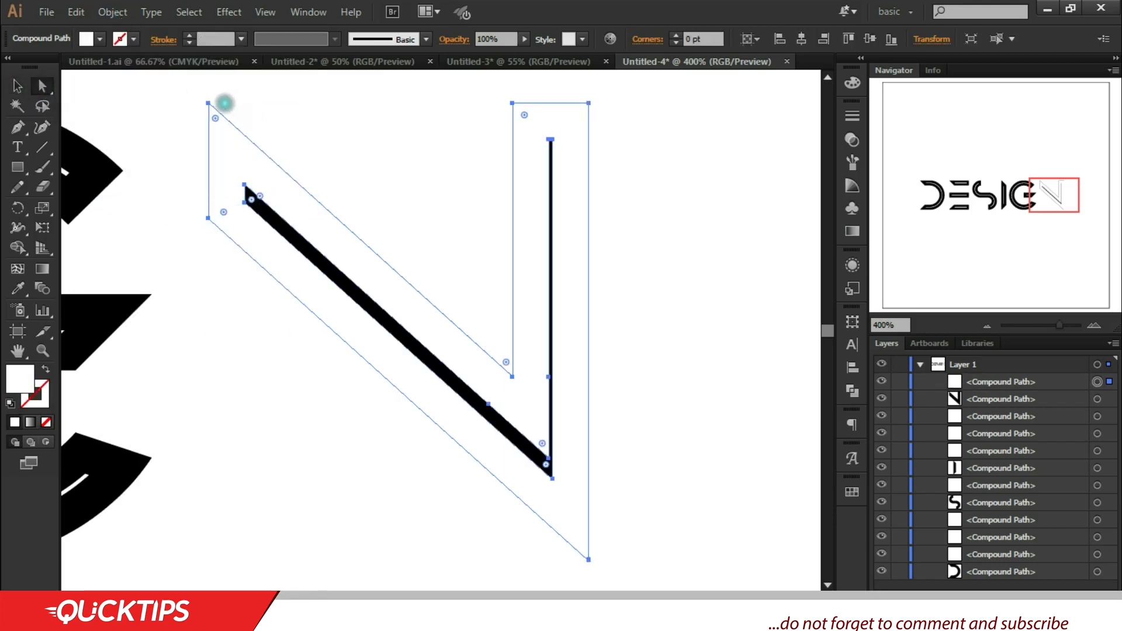
click(207, 102)
key(Delete)
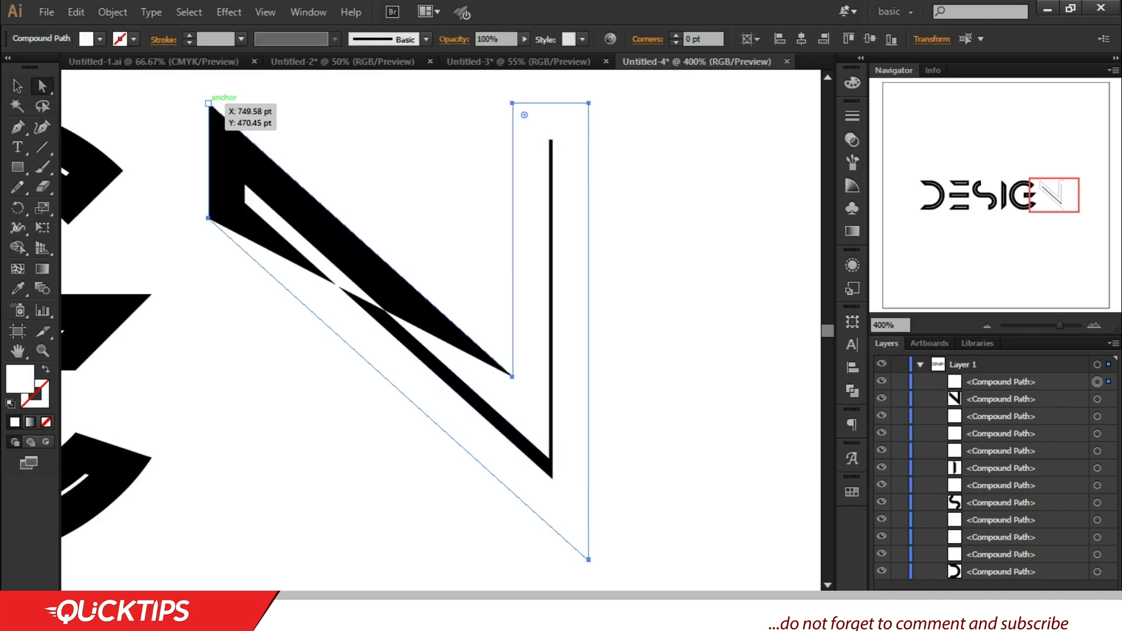
key(ctrl+z)
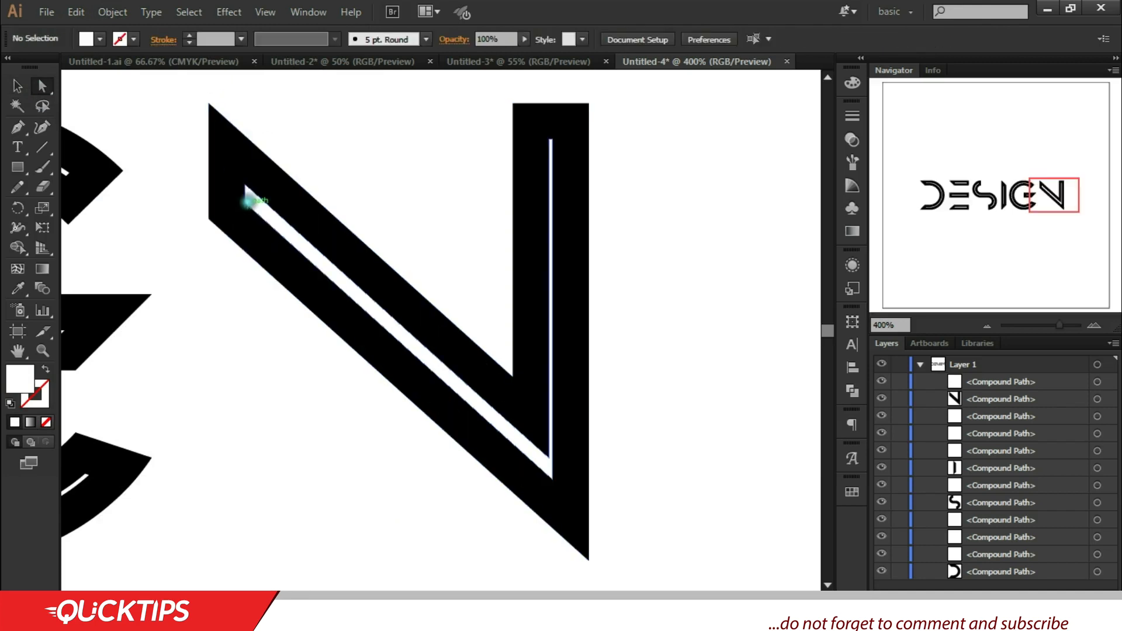
Zoom in to 800% and drag the N's notch anchors down to narrow the gap.
key(ctrl+equal)
key(ctrl+equal)
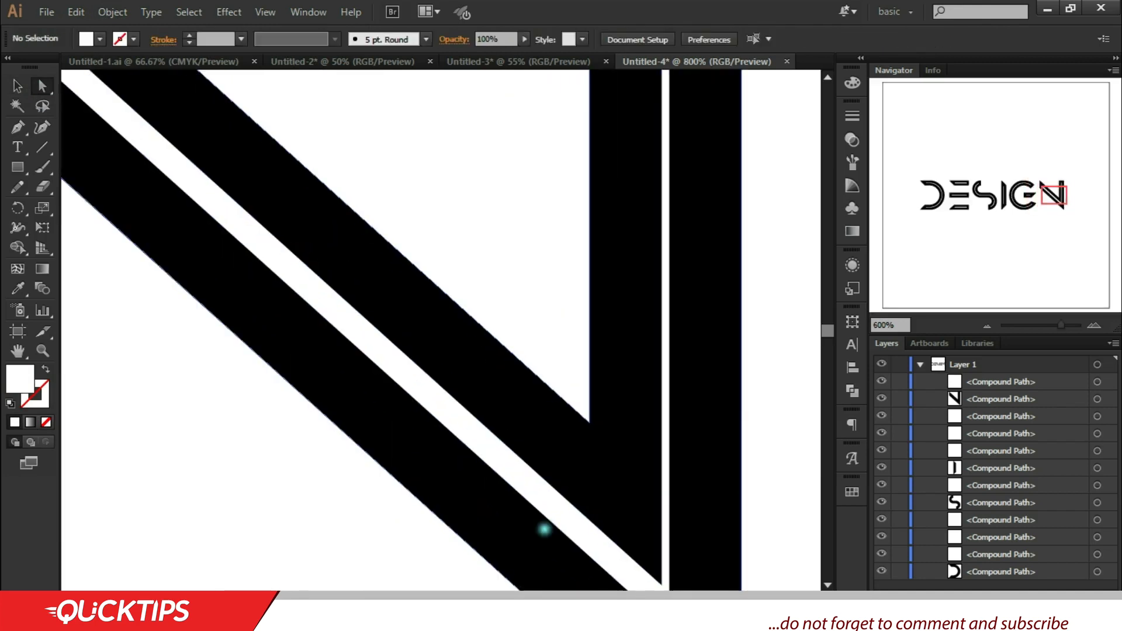
click(461, 593)
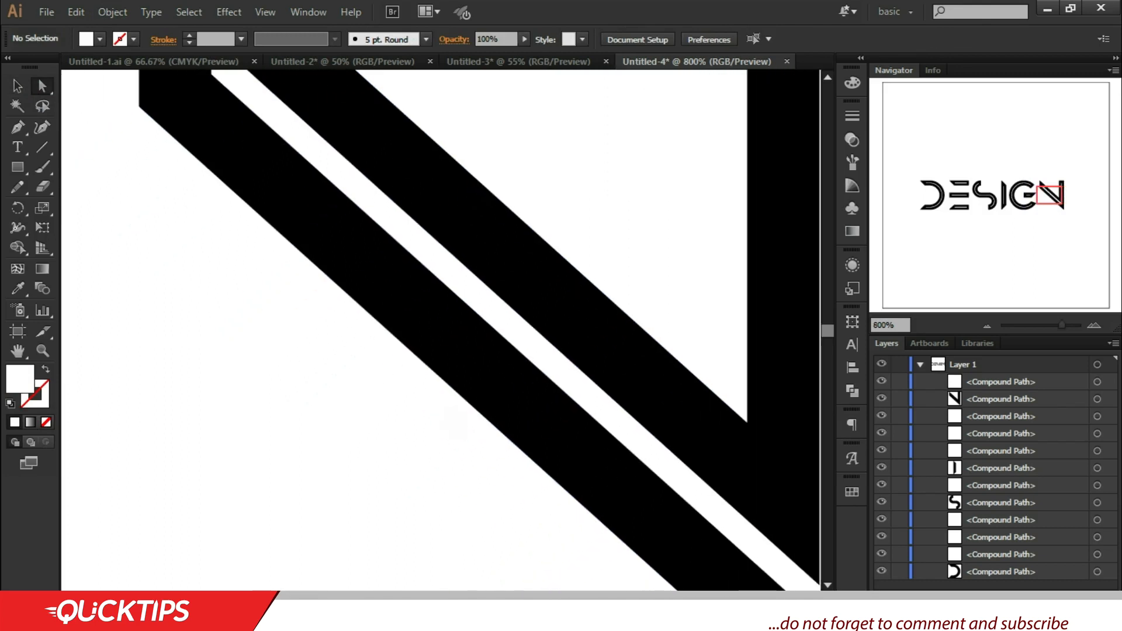
scroll(442, 416, up, 2)
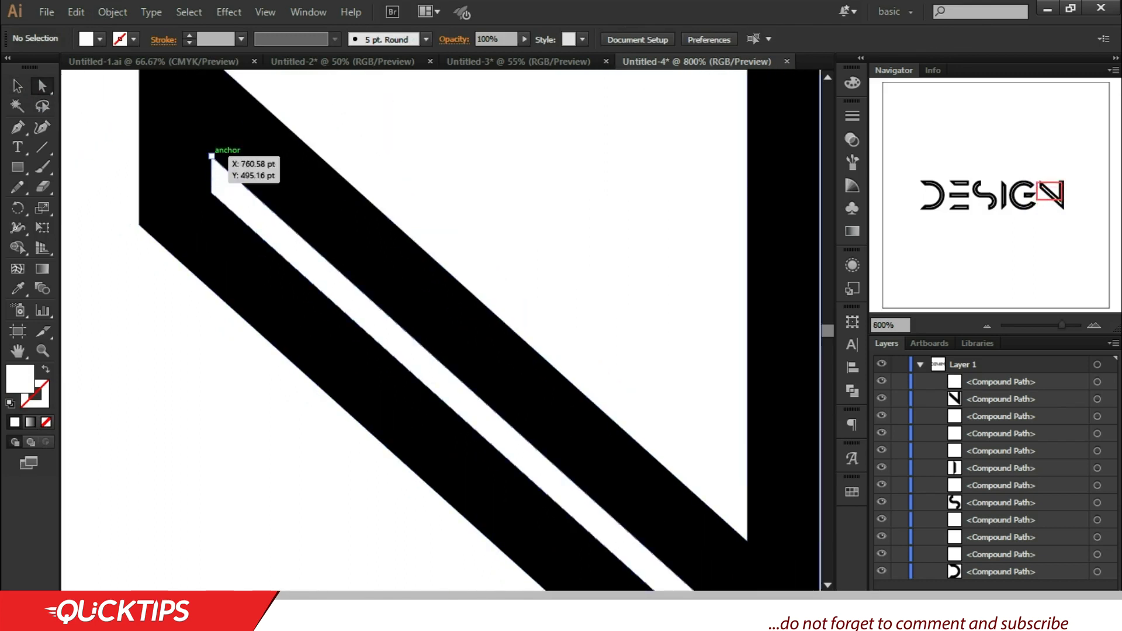
click(212, 156)
drag(212, 156, 211, 187)
scroll(438, 327, down, 4)
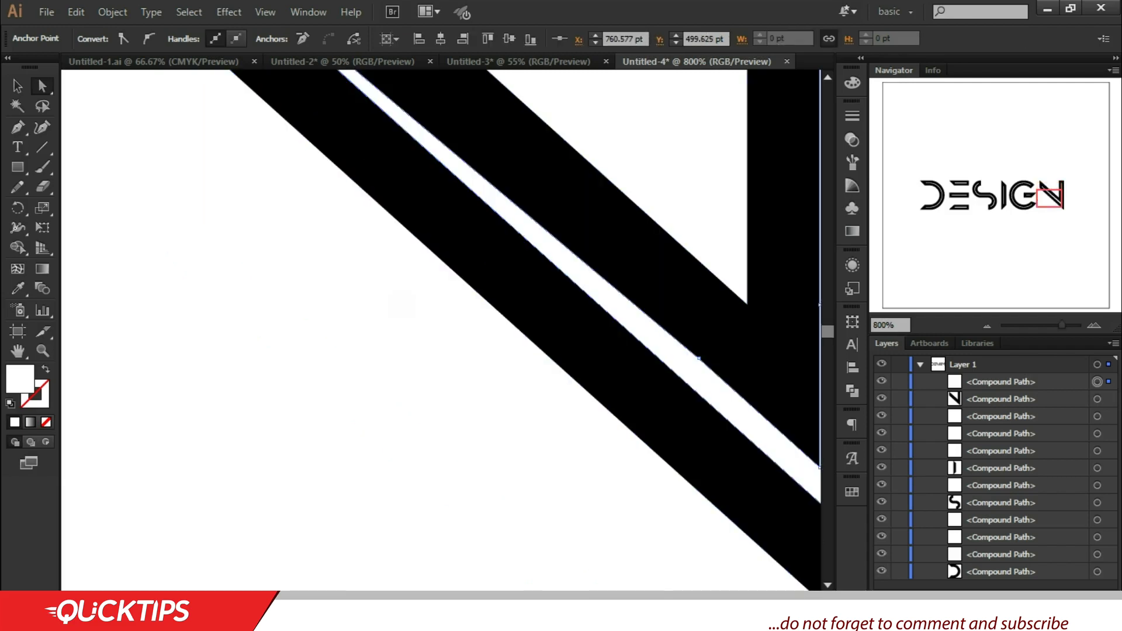
scroll(646, 472, right, 4)
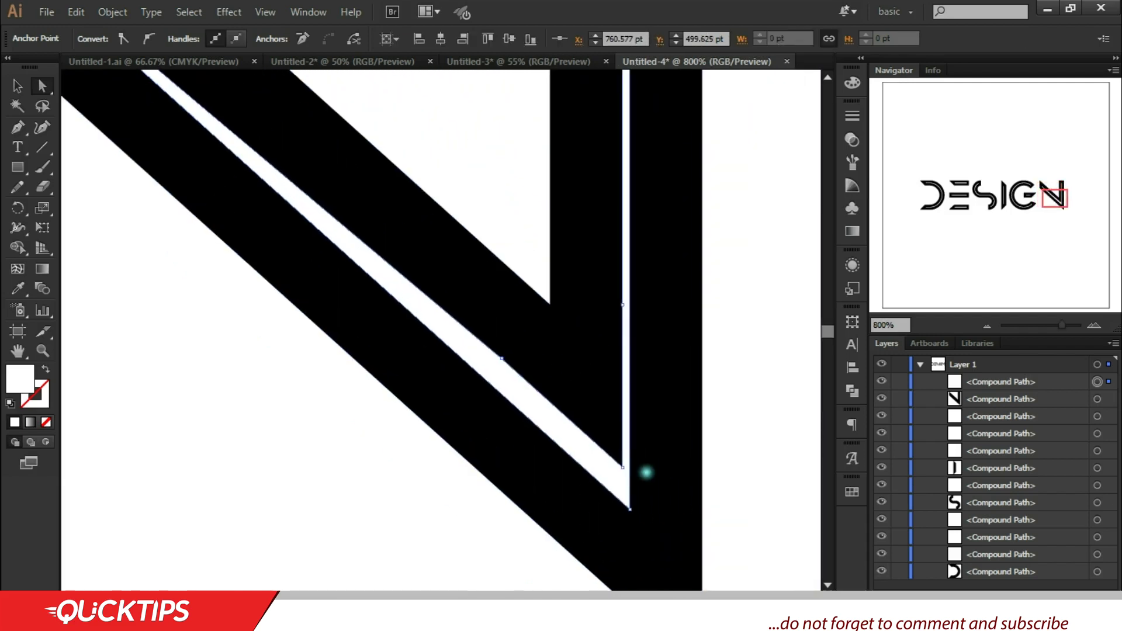
drag(623, 468, 624, 494)
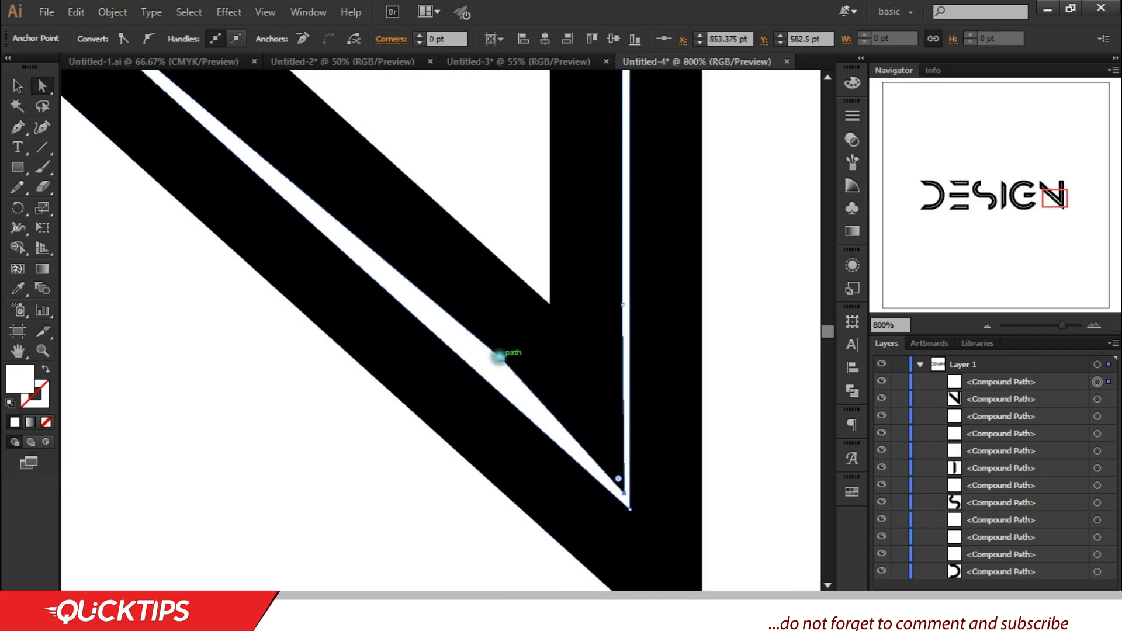
Remove the extra anchor on the N's inner diagonal edge to straighten it.
click(499, 356)
key(p)
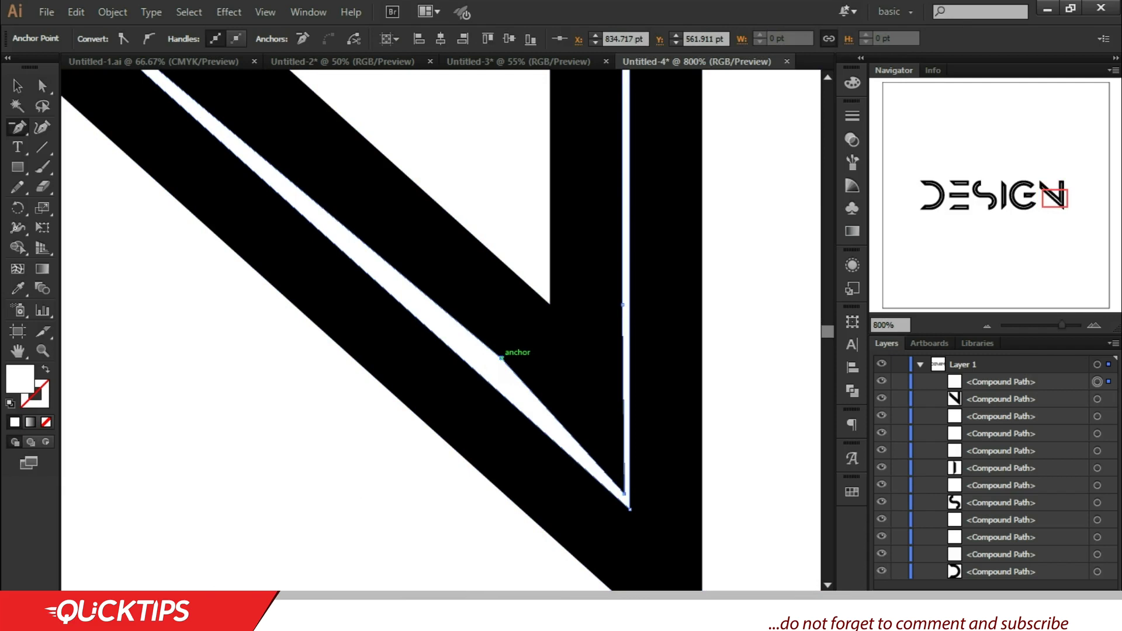
drag(25, 121, 131, 170)
click(501, 355)
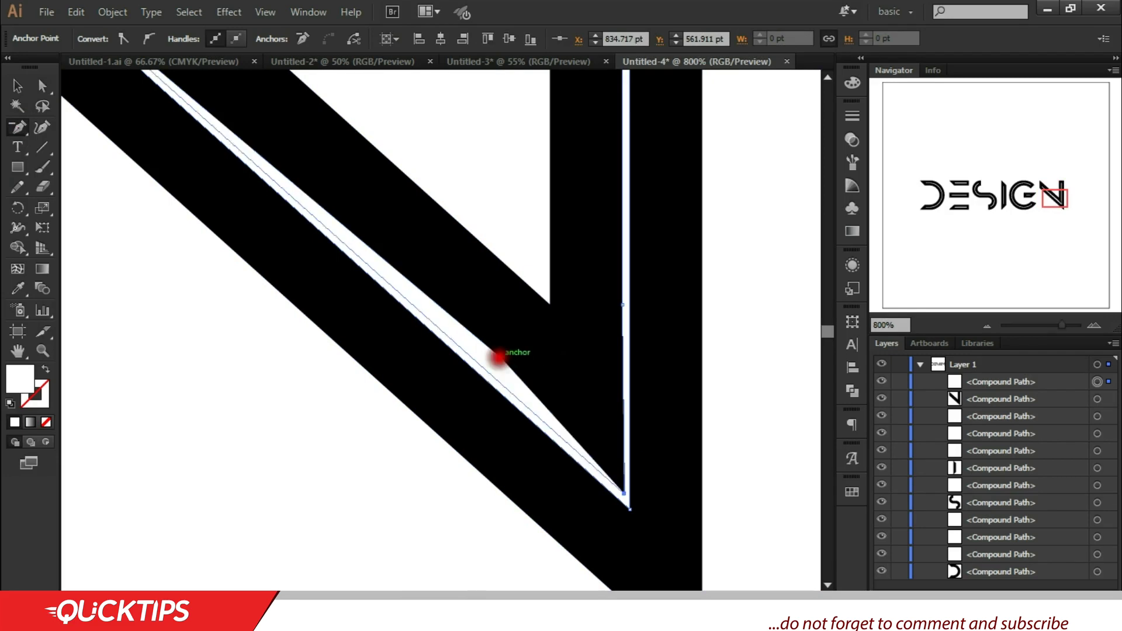
Nudge the N's bottom and top inner anchors slightly down, then fit the artboard in view.
key(ctrl+minus)
key(ctrl+minus)
key(ctrl+minus)
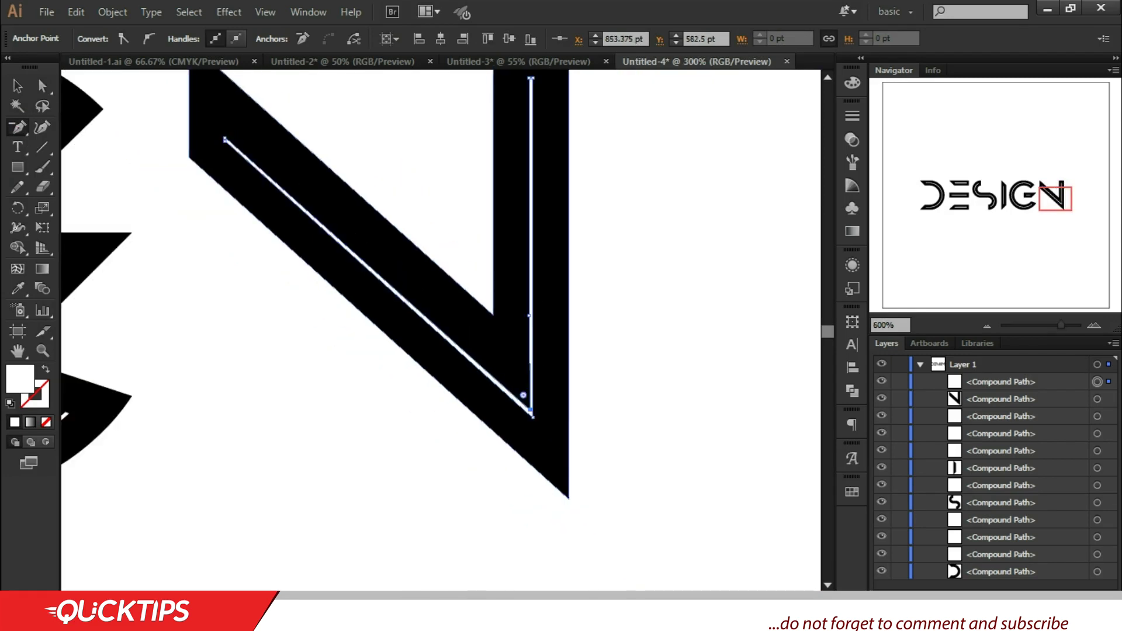
key(ctrl+plus)
key(ctrl+plus)
key(ctrl+plus)
key(ctrl+plus)
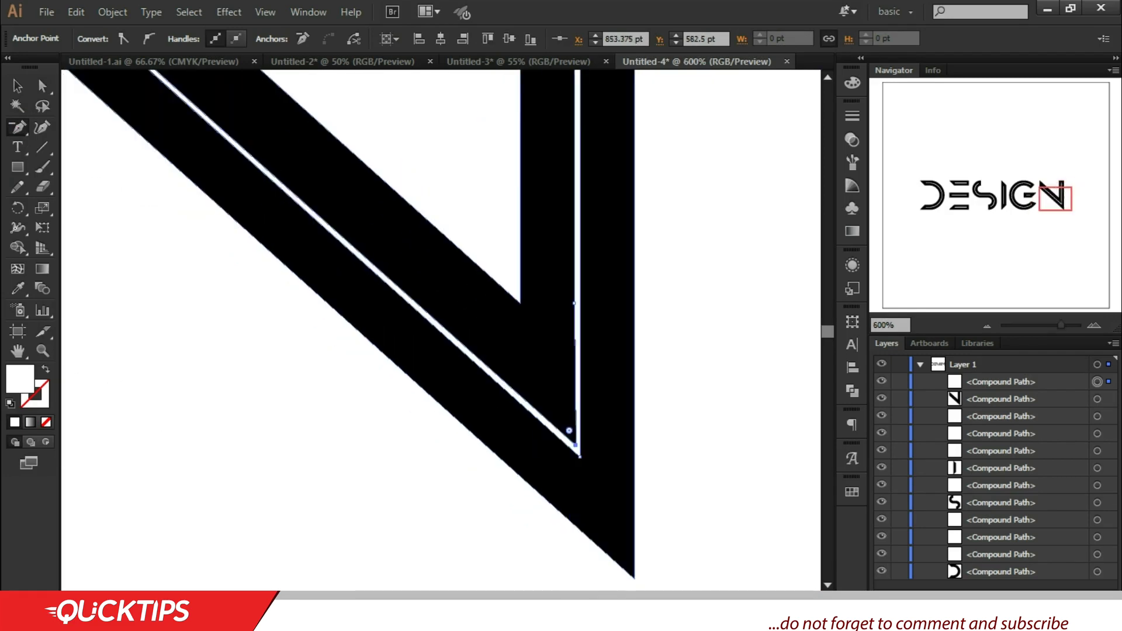
key(a)
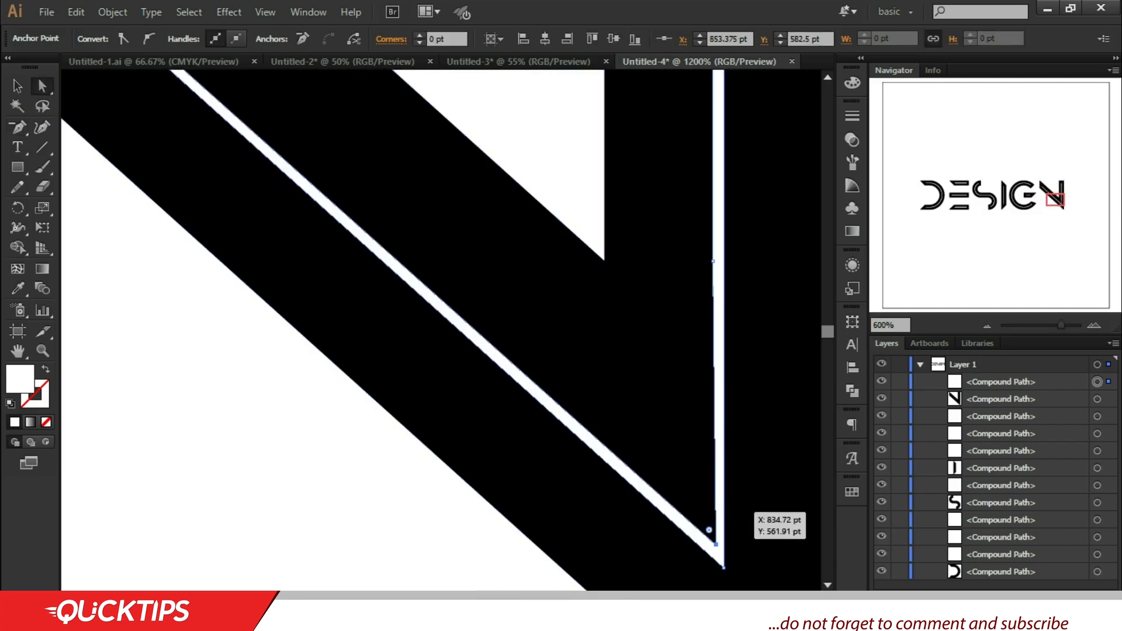
drag(716, 543, 717, 557)
click(1036, 183)
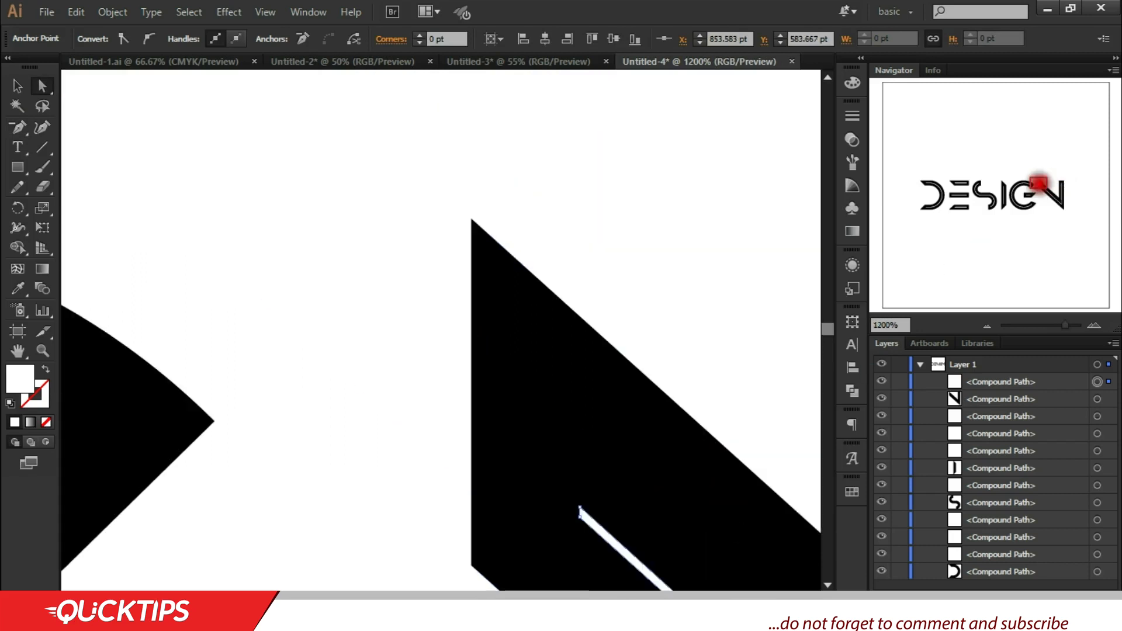
drag(580, 467, 580, 472)
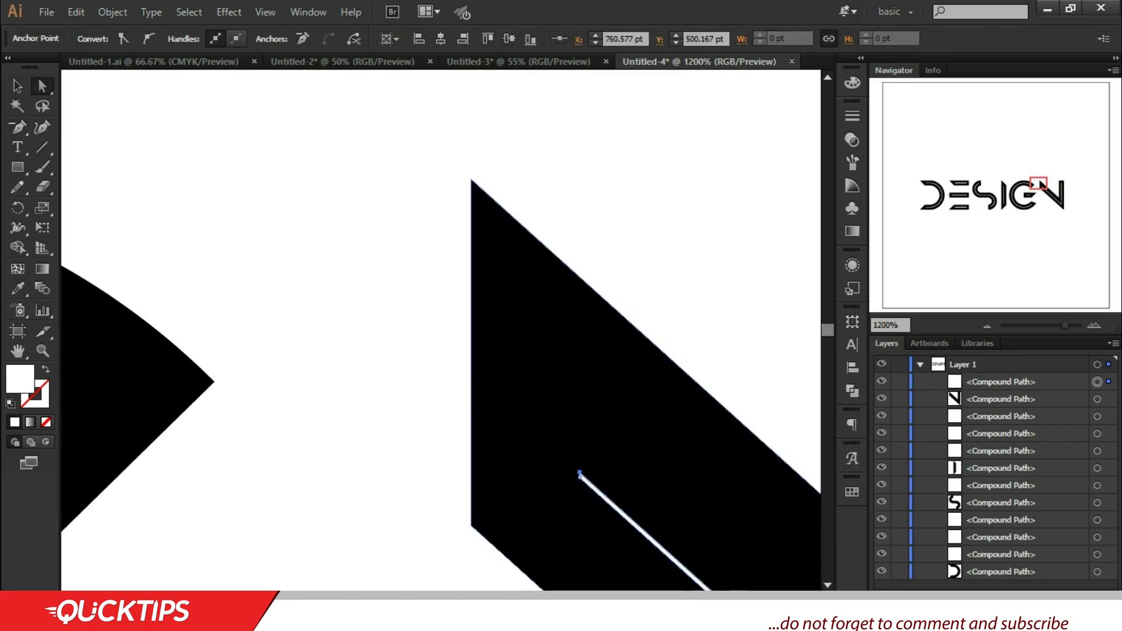
key(ctrl+0)
click(615, 463)
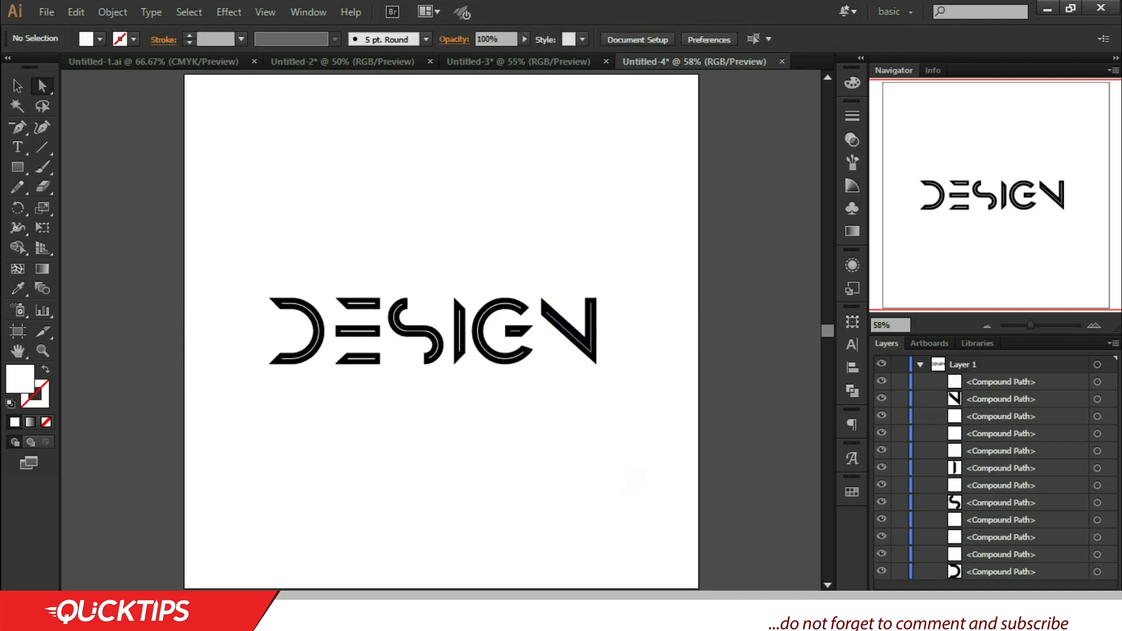
key(v)
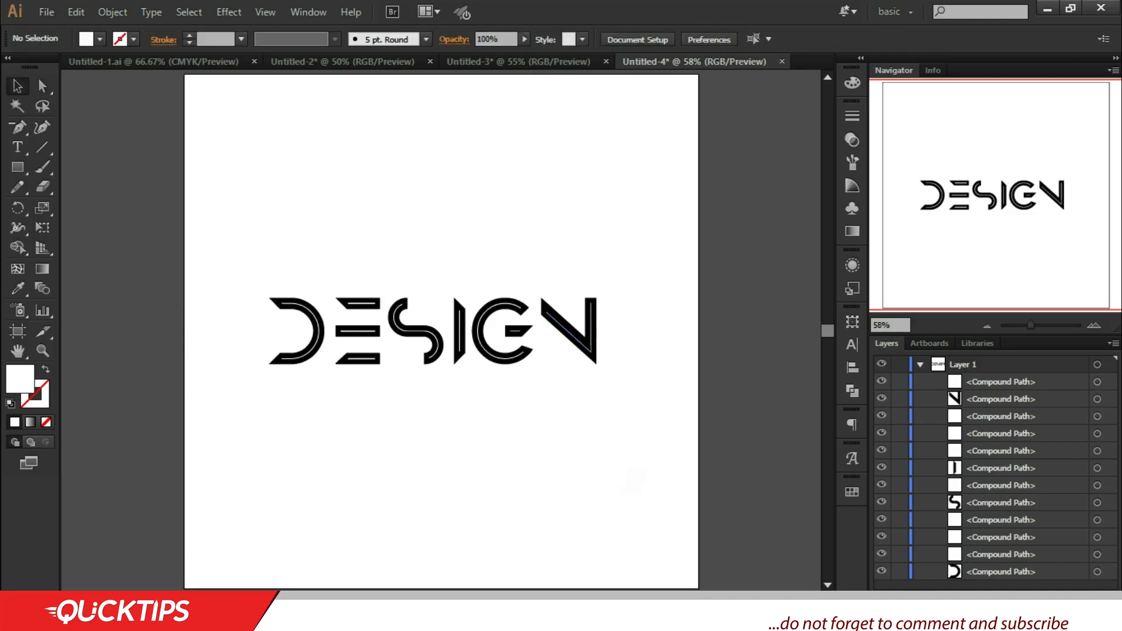
drag(664, 419, 138, 238)
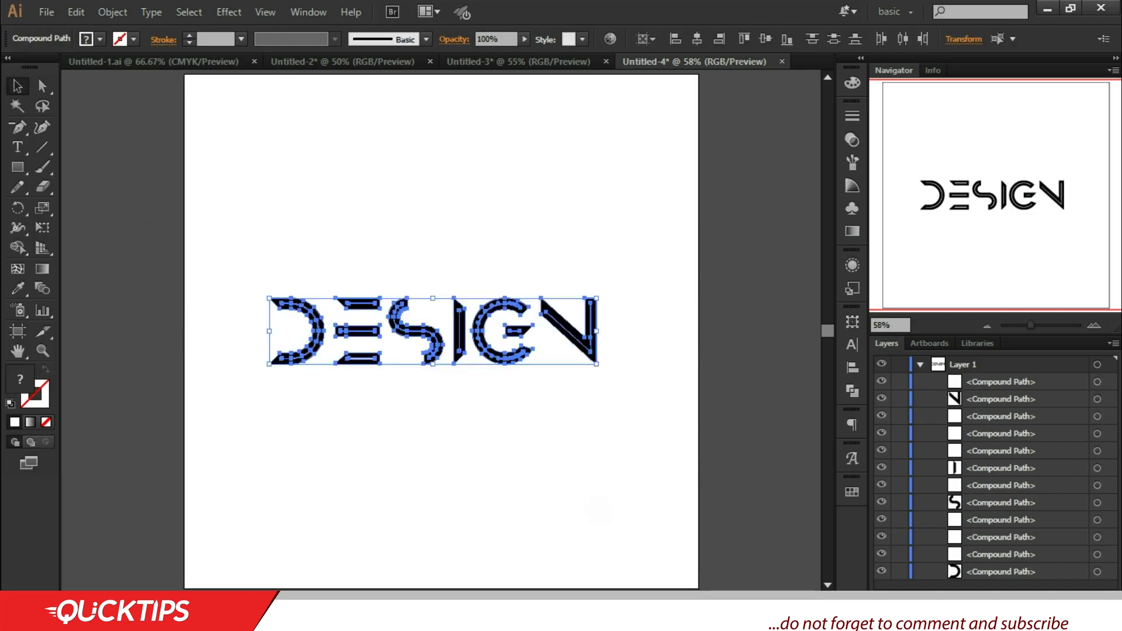
click(596, 507)
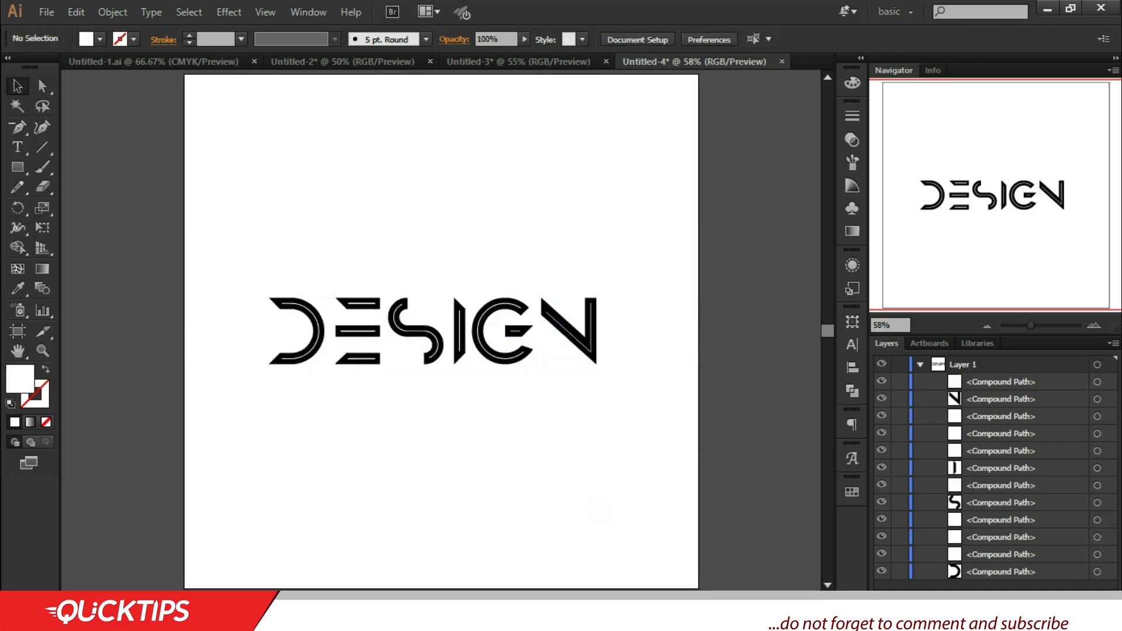